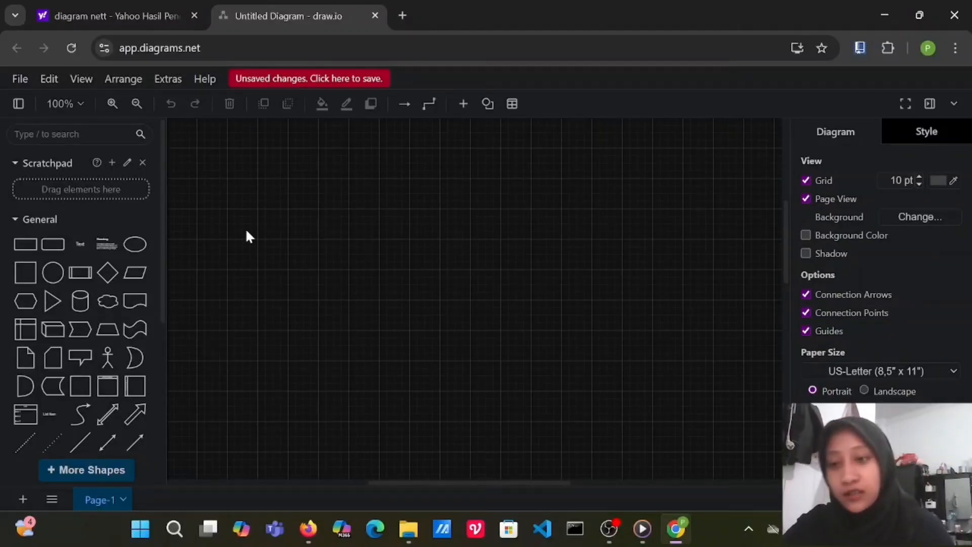
Add a rectangle labelled BUKU in the upper middle of the canvas.
{"action": "mouse_move", "coordinate": [31, 253]}
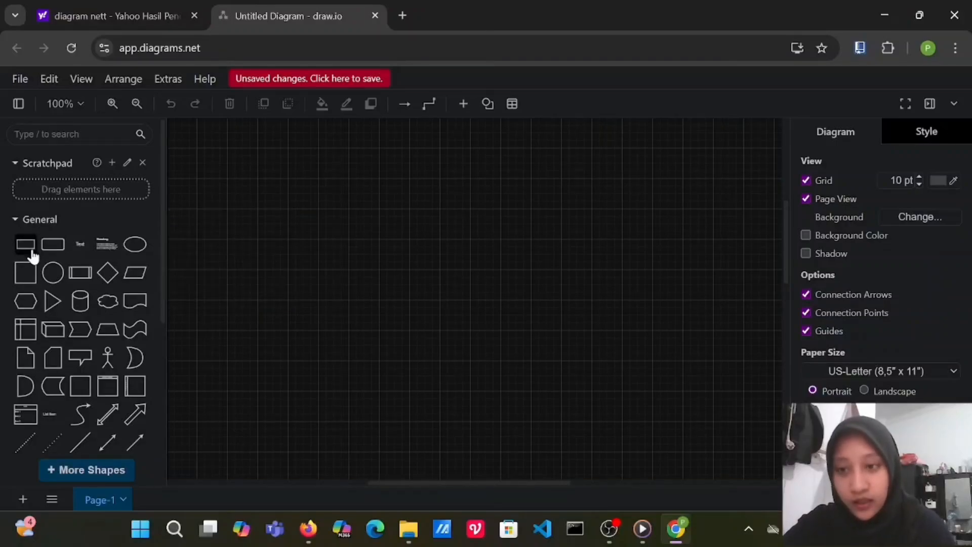
{"action": "left_click", "coordinate": [31, 253]}
{"action": "left_click_drag", "start_coordinate": [479, 297], "coordinate": [459, 229]}
{"action": "double_click", "coordinate": [459, 229]}
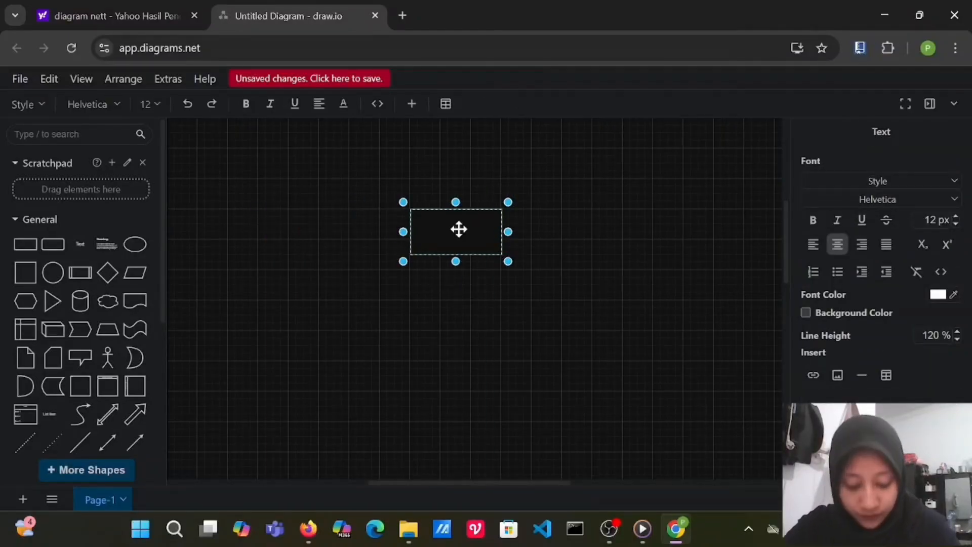
{"action": "type", "text": "BUKU"}
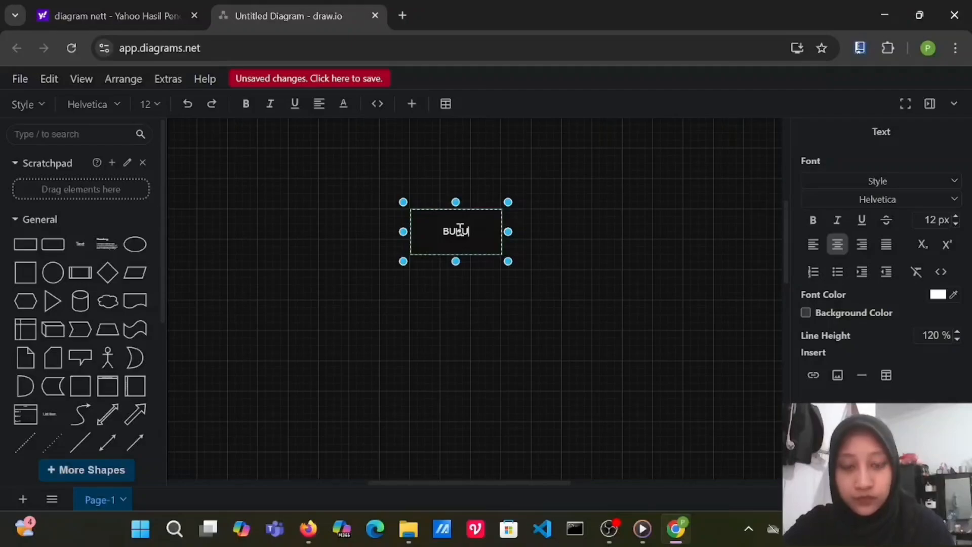
{"action": "left_click", "coordinate": [422, 354]}
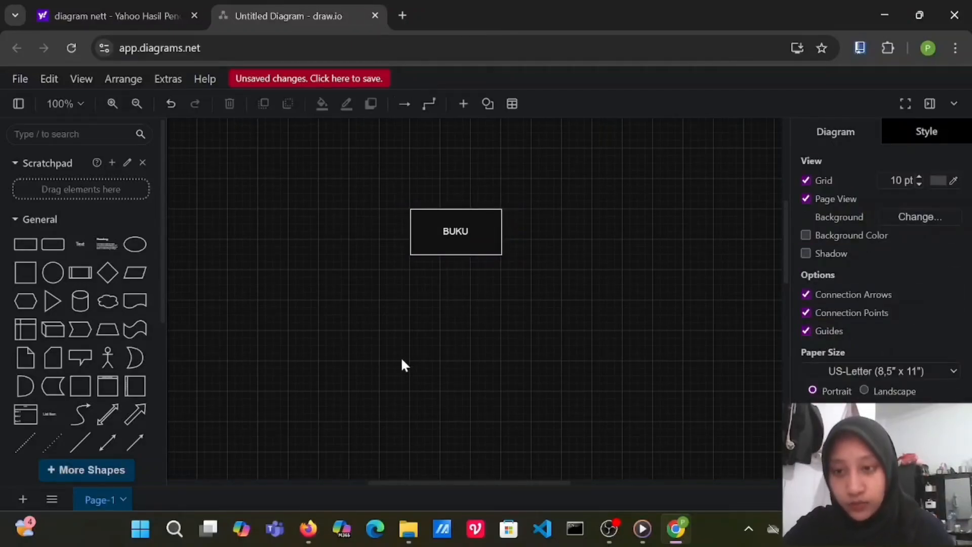
Add a diamond labelled MEMBUAT DAFTAR to the left of the BUKU rectangle and widen it to fit its text.
{"action": "left_click", "coordinate": [108, 273]}
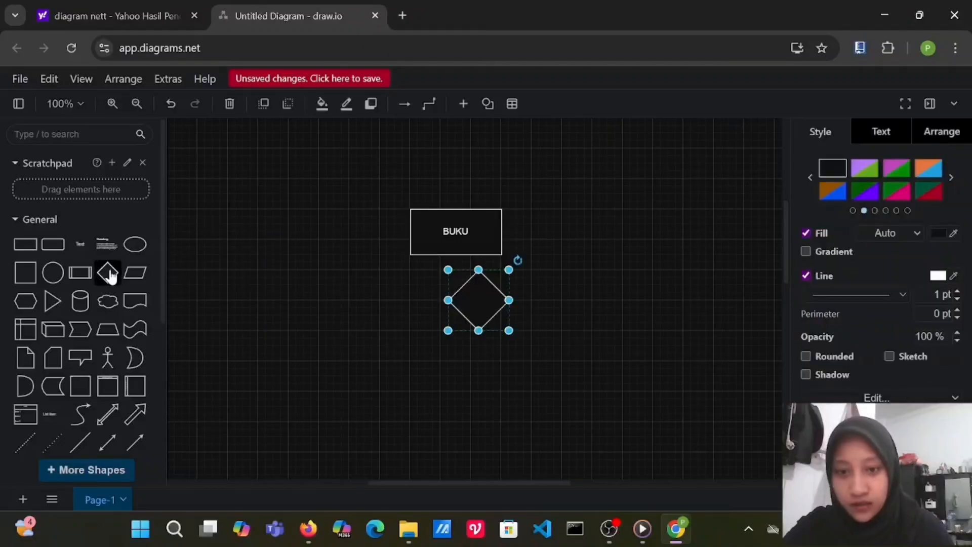
{"action": "left_click_drag", "start_coordinate": [478, 304], "coordinate": [264, 235]}
{"action": "double_click", "coordinate": [263, 235]}
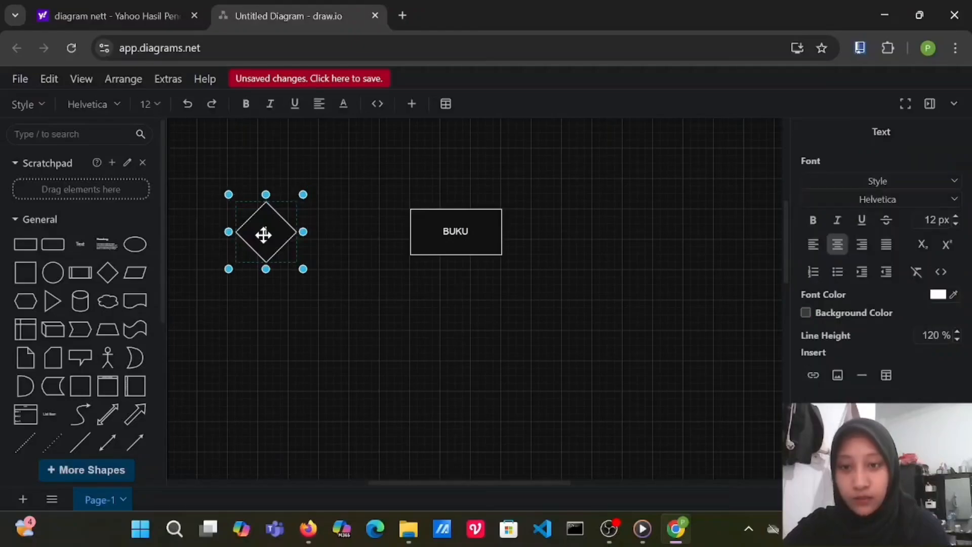
{"action": "type", "text": "MEM"}
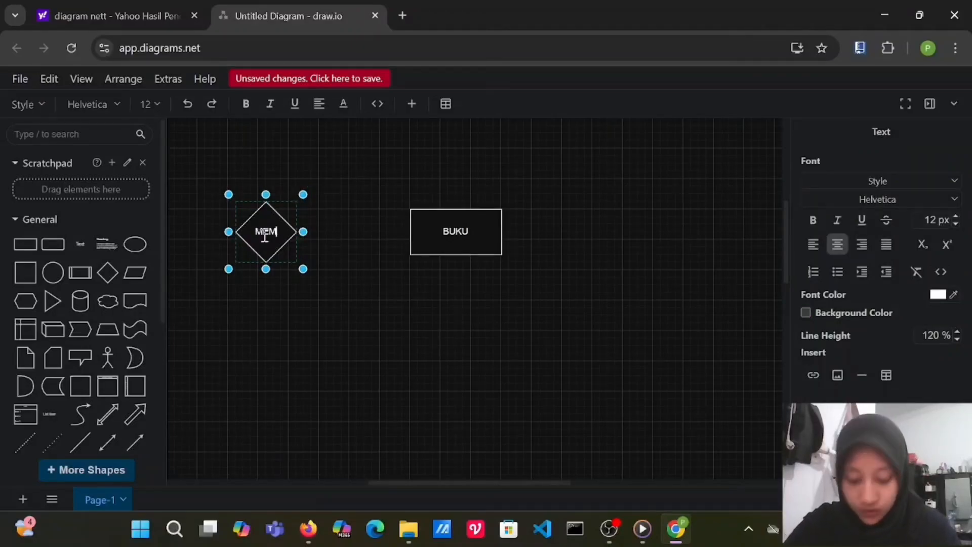
{"action": "type", "text": "BUAT DAFTAR"}
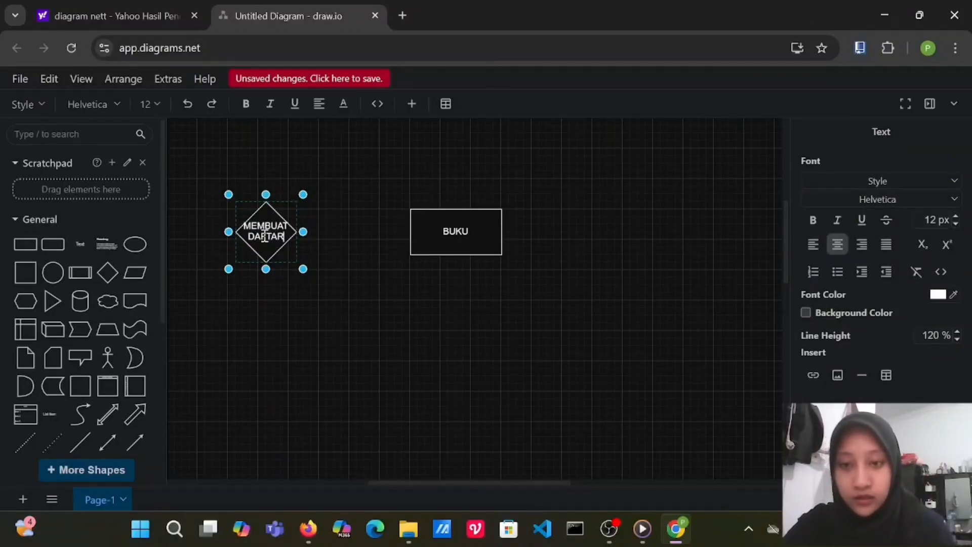
{"action": "left_click_drag", "start_coordinate": [302, 232], "coordinate": [325, 231]}
{"action": "left_click", "coordinate": [216, 327]}
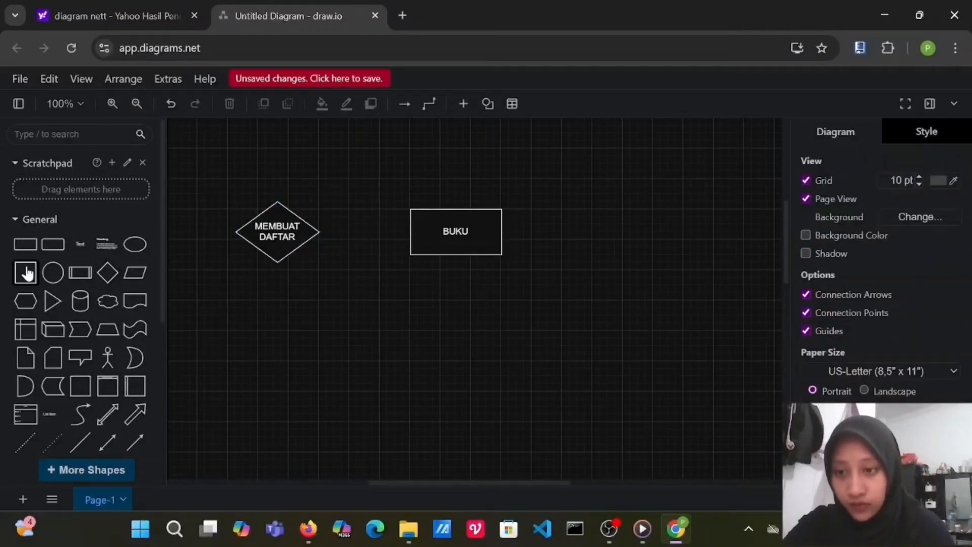
Add a rectangle labelled PEGAWAI below the MEMBUAT DAFTAR diamond.
{"action": "left_click", "coordinate": [29, 251]}
{"action": "left_click_drag", "start_coordinate": [480, 299], "coordinate": [275, 368]}
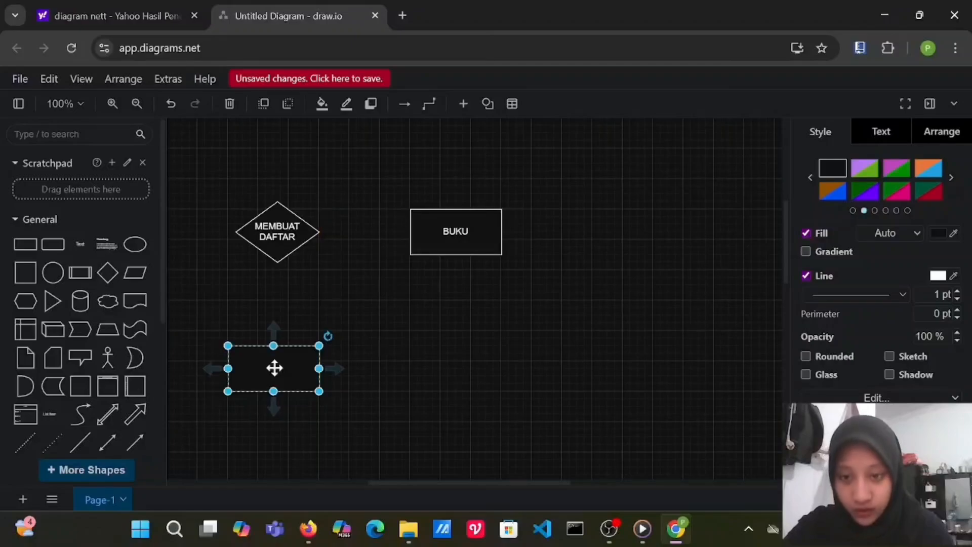
{"action": "double_click", "coordinate": [275, 368]}
{"action": "type", "text": "PEG"}
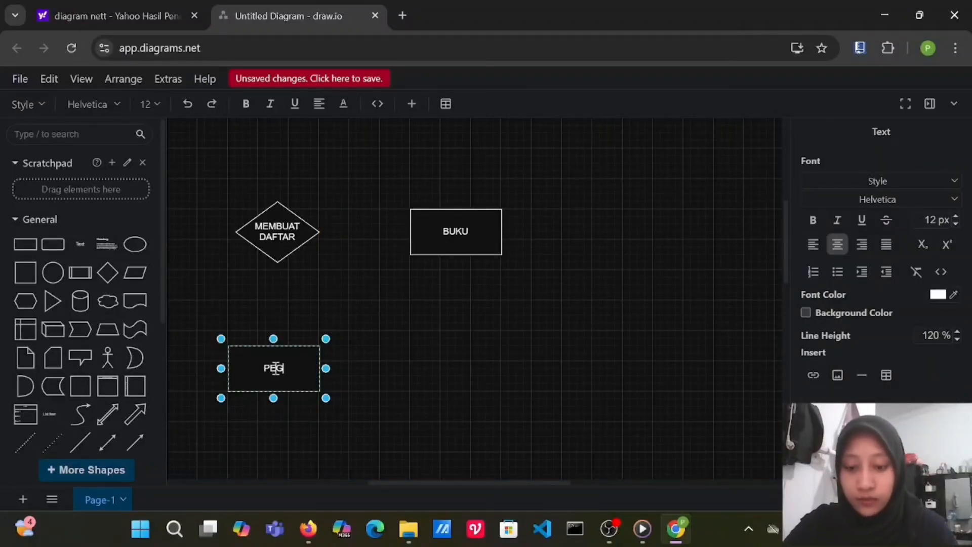
{"action": "type", "text": "AWAI"}
{"action": "left_click", "coordinate": [461, 384]}
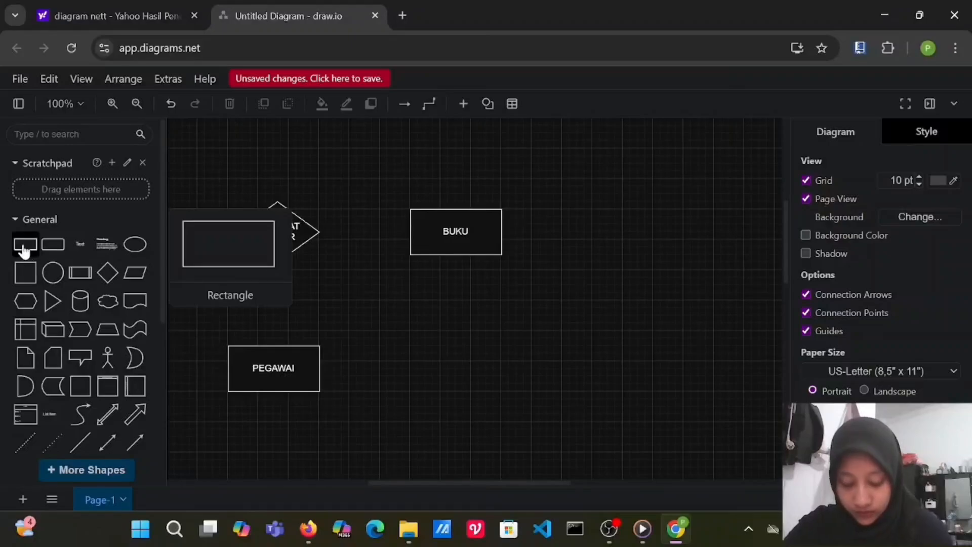
Add a diamond below the BUKU rectangle and label it MEMBUAT DAFTAR PINJAMAN.
{"action": "left_click", "coordinate": [108, 273]}
{"action": "left_click_drag", "start_coordinate": [480, 293], "coordinate": [452, 360]}
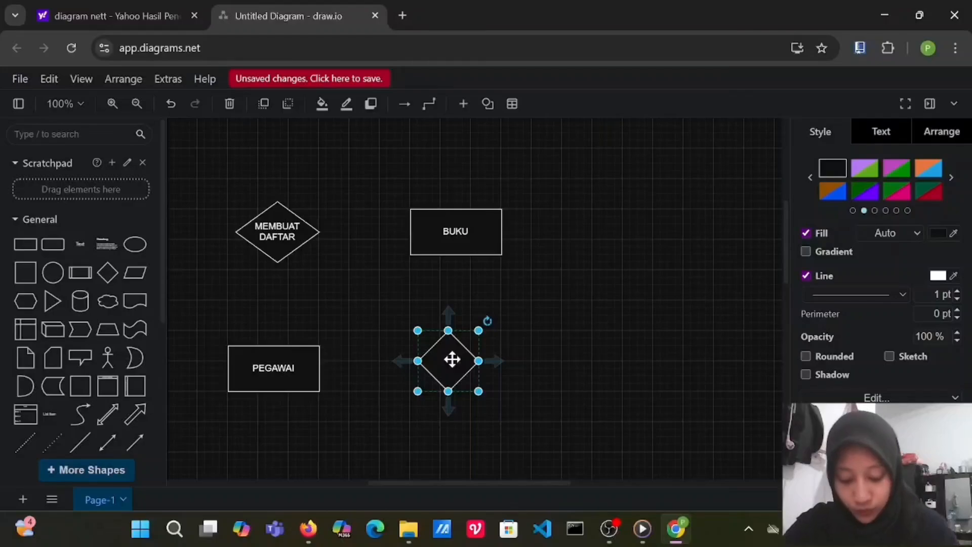
{"action": "double_click", "coordinate": [452, 359]}
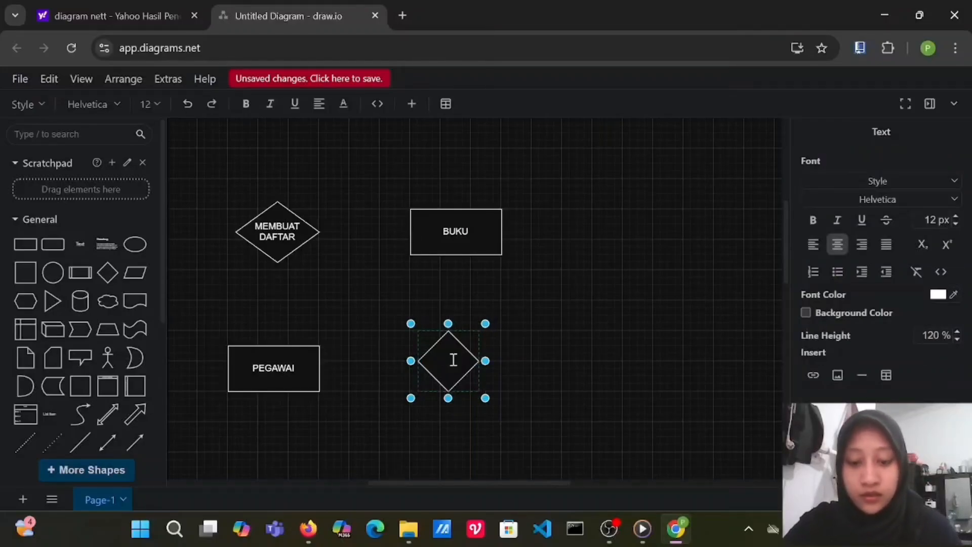
{"action": "type", "text": "MEMBUA"}
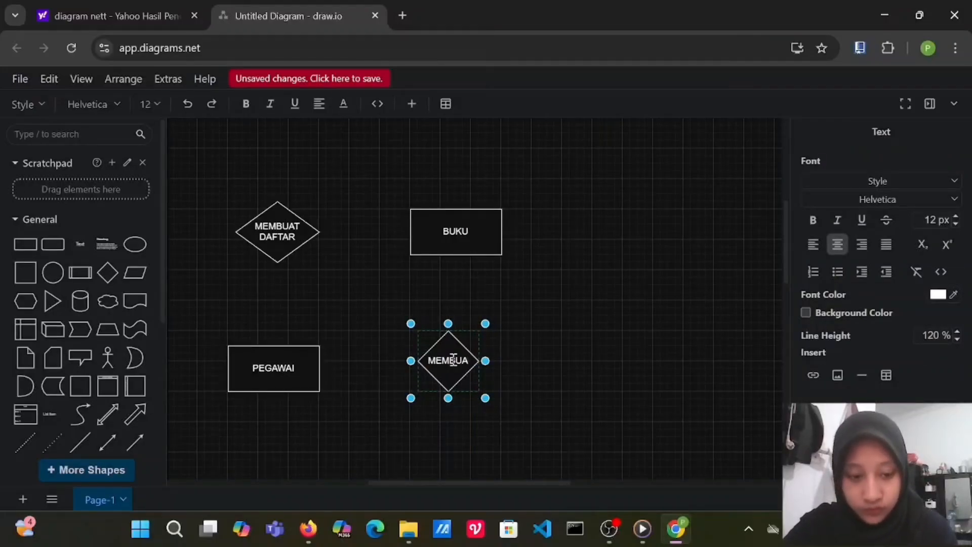
{"action": "key", "text": "BackSpace"}
{"action": "key", "text": "BackSpace"}
{"action": "type", "text": "EUAT"}
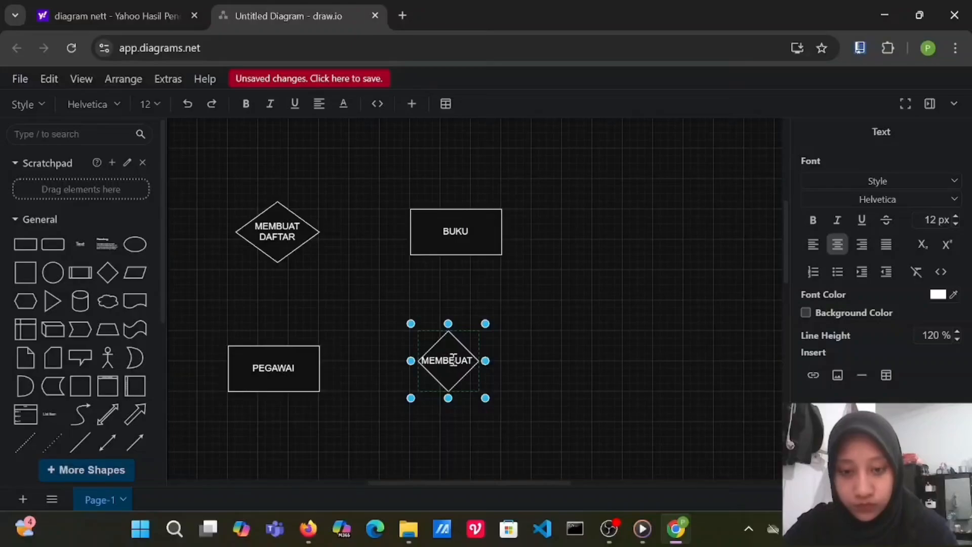
{"action": "key", "text": "BackSpace"}
{"action": "key", "text": "BackSpace"}
{"action": "key", "text": "BackSpace"}
{"action": "key", "text": "BackSpace"}
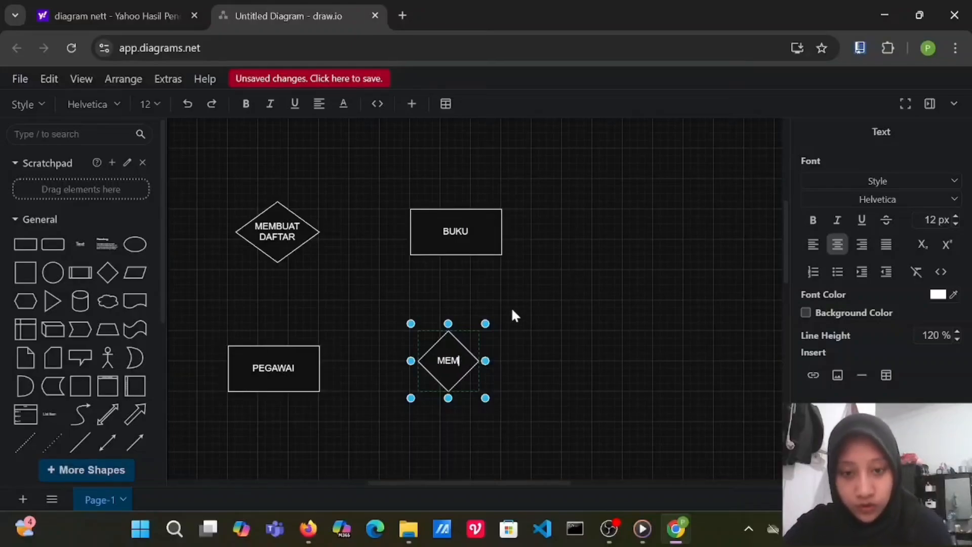
{"action": "type", "text": "BUAT DAFTA"}
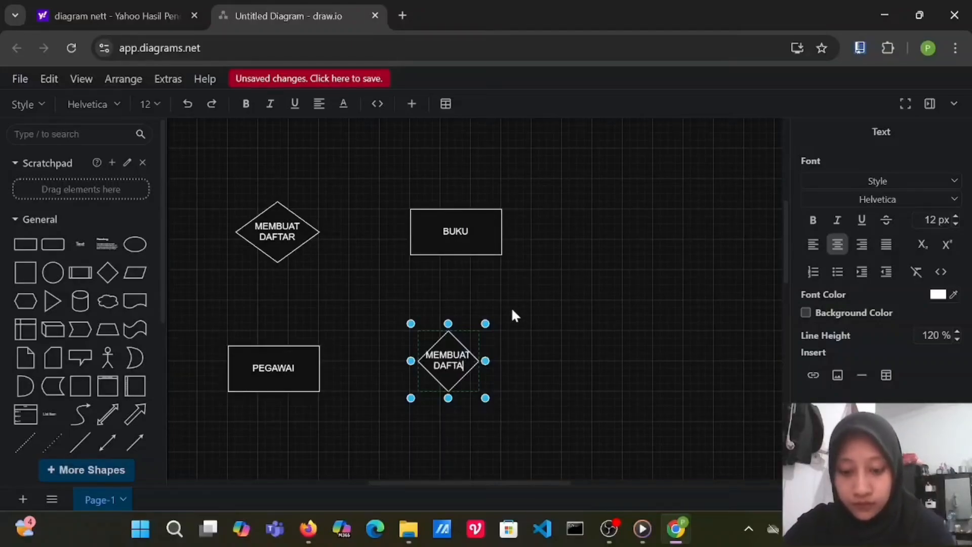
{"action": "type", "text": "R P"}
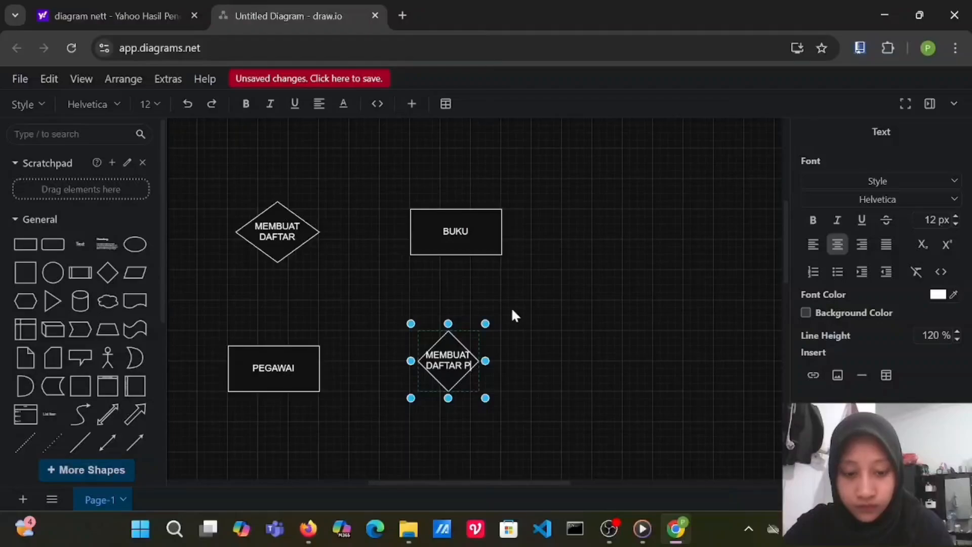
{"action": "type", "text": "INJAMAN"}
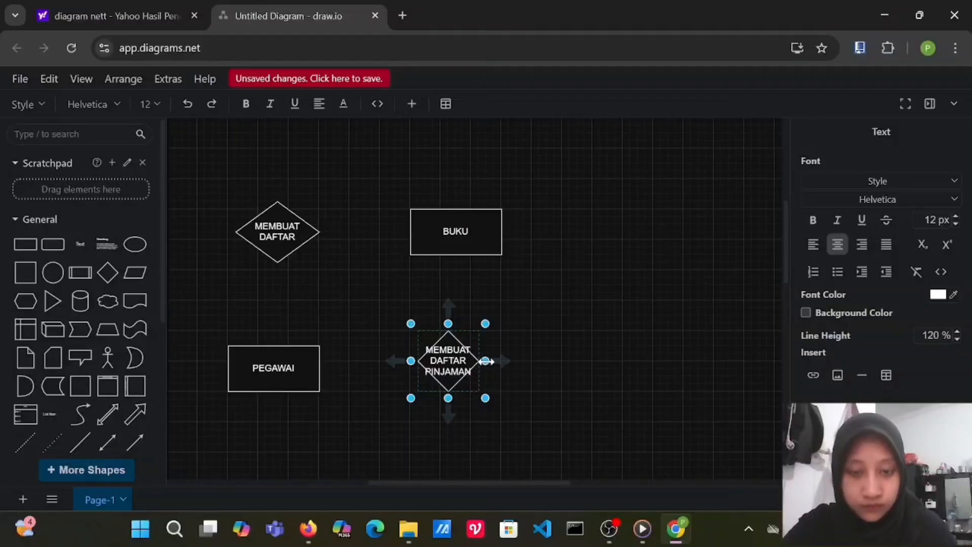
Widen the MEMBUAT DAFTAR PINJAMAN diamond around its text and align it under BUKU, level with PEGAWAI.
{"action": "left_click_drag", "start_coordinate": [486, 361], "coordinate": [525, 361]}
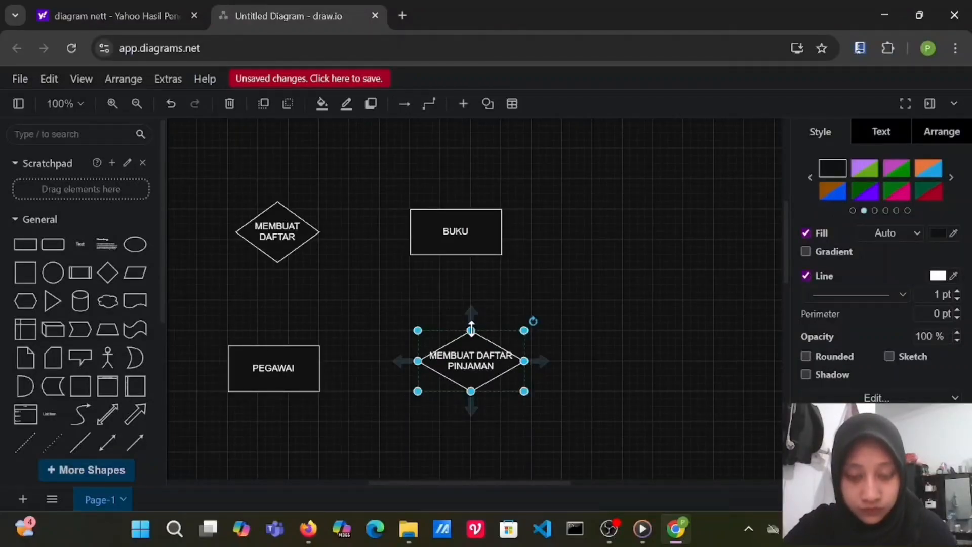
{"action": "mouse_move", "coordinate": [471, 329]}
{"action": "left_mouse_down"}
{"action": "mouse_move", "coordinate": [472, 319]}
{"action": "mouse_move", "coordinate": [471, 328]}
{"action": "left_mouse_up"}
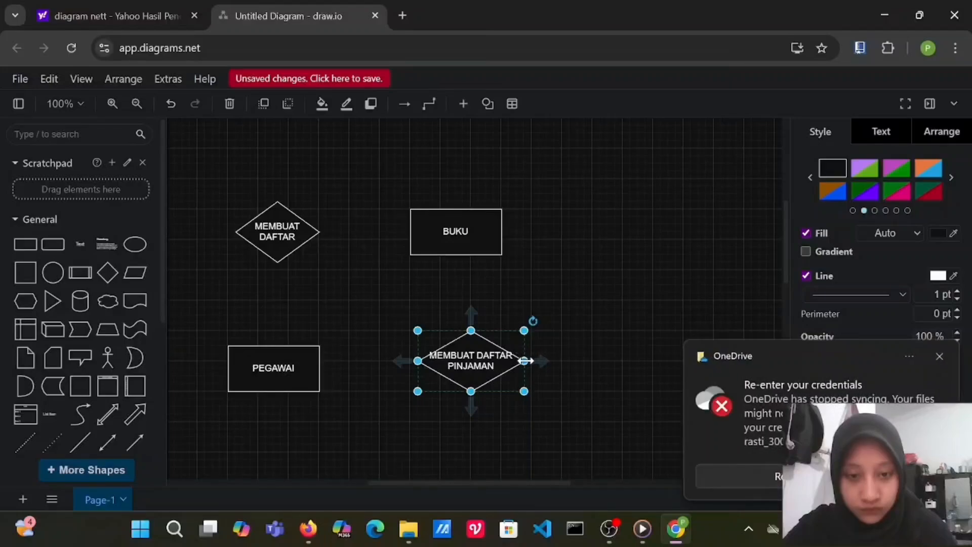
{"action": "left_click_drag", "start_coordinate": [525, 361], "coordinate": [547, 361]}
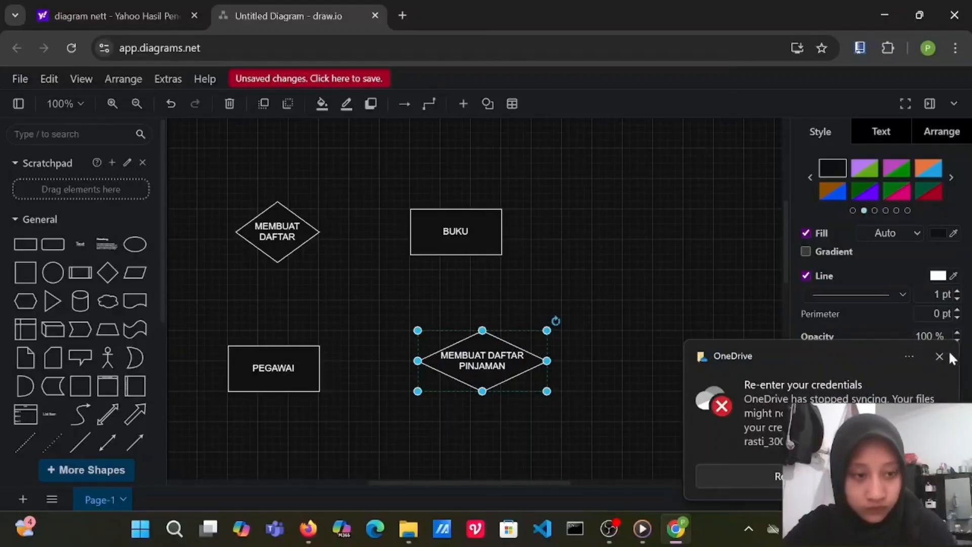
{"action": "left_click", "coordinate": [939, 356]}
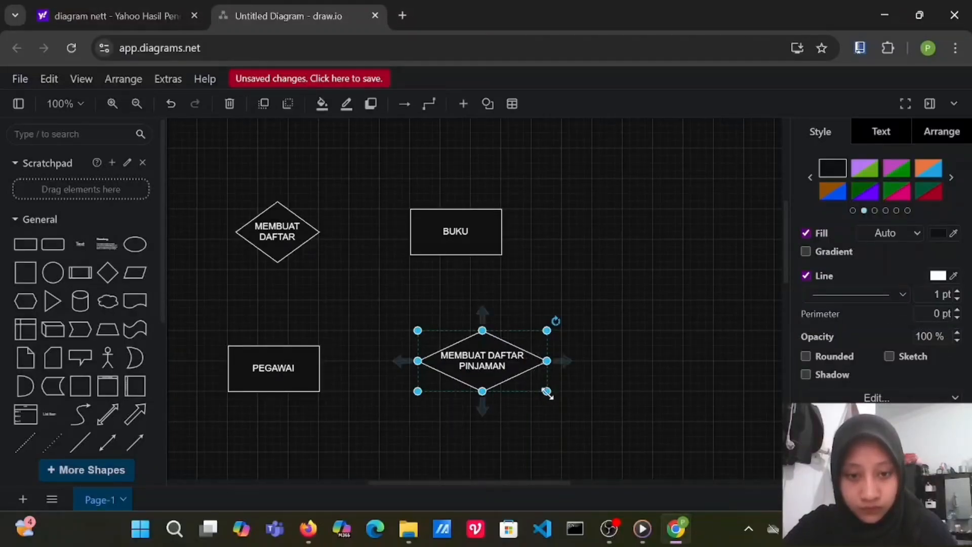
{"action": "mouse_move", "coordinate": [547, 391]}
{"action": "left_mouse_down"}
{"action": "mouse_move", "coordinate": [514, 376]}
{"action": "mouse_move", "coordinate": [550, 393]}
{"action": "left_mouse_up"}
{"action": "left_click_drag", "start_coordinate": [502, 362], "coordinate": [490, 372]}
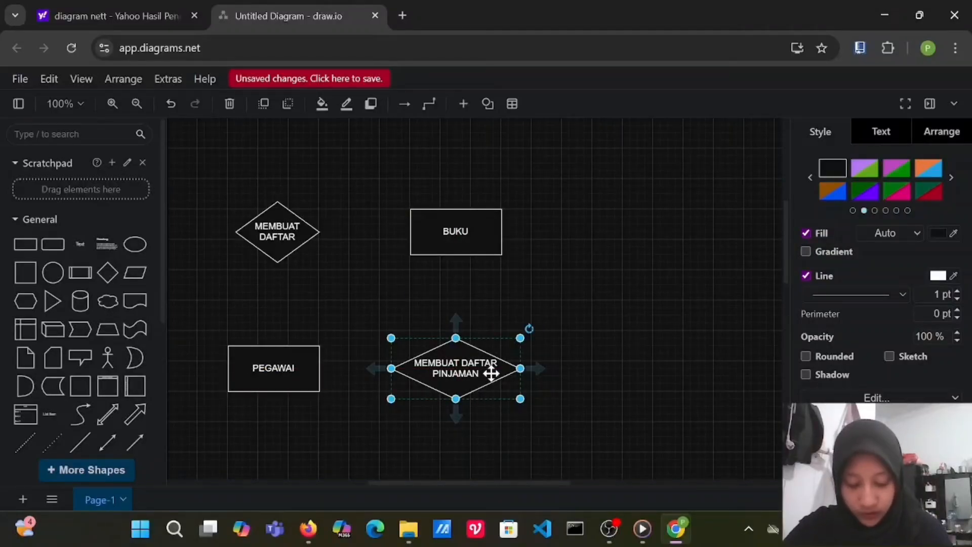
Add a rectangle labelled MEMBER to the right of the MEMBUAT DAFTAR PINJAMAN diamond, level with it.
{"action": "left_click", "coordinate": [25, 245]}
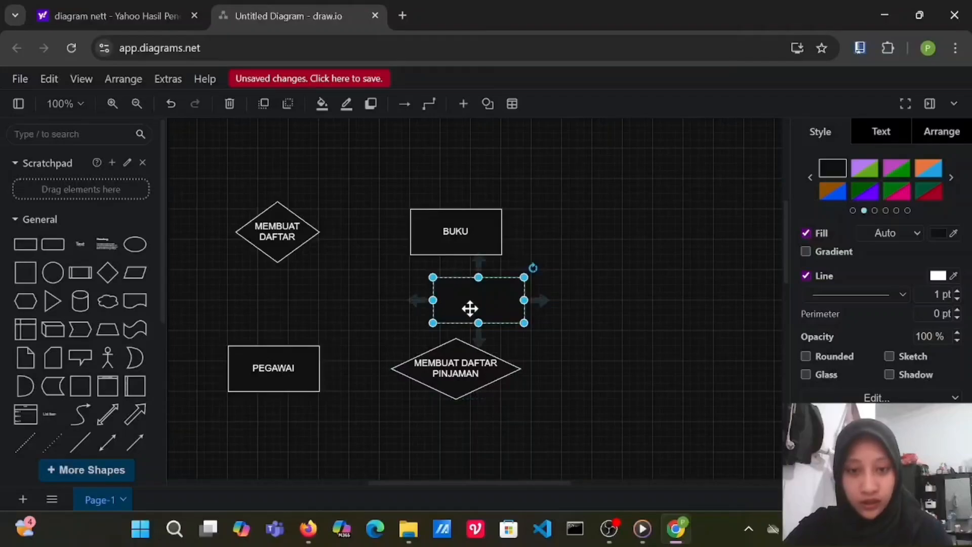
{"action": "left_click_drag", "start_coordinate": [471, 304], "coordinate": [642, 365]}
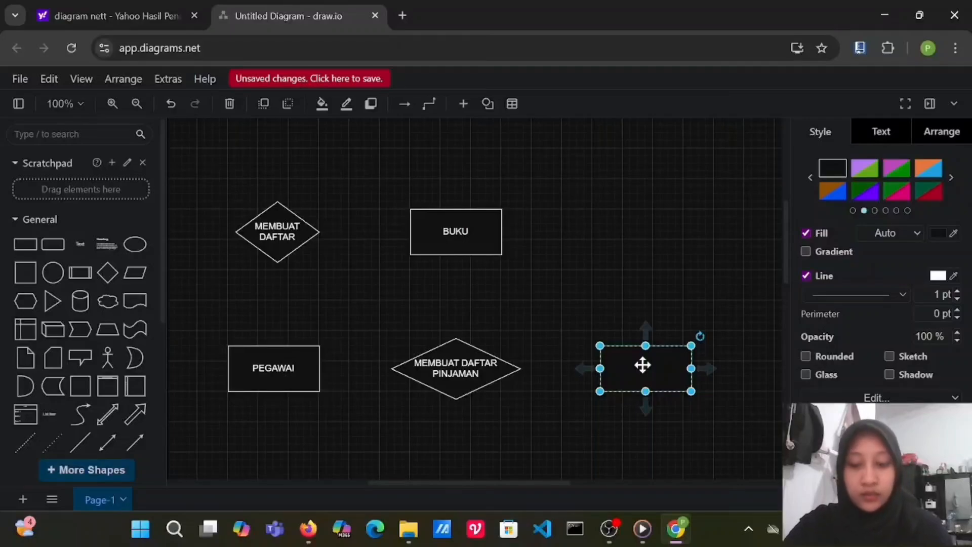
{"action": "double_click", "coordinate": [642, 365]}
{"action": "type", "text": "MEMBER"}
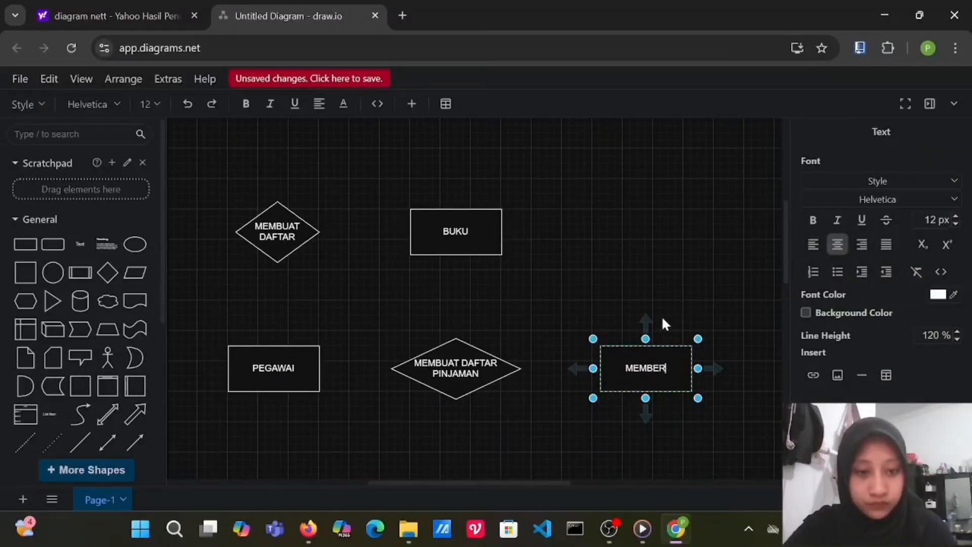
{"action": "left_click", "coordinate": [725, 417]}
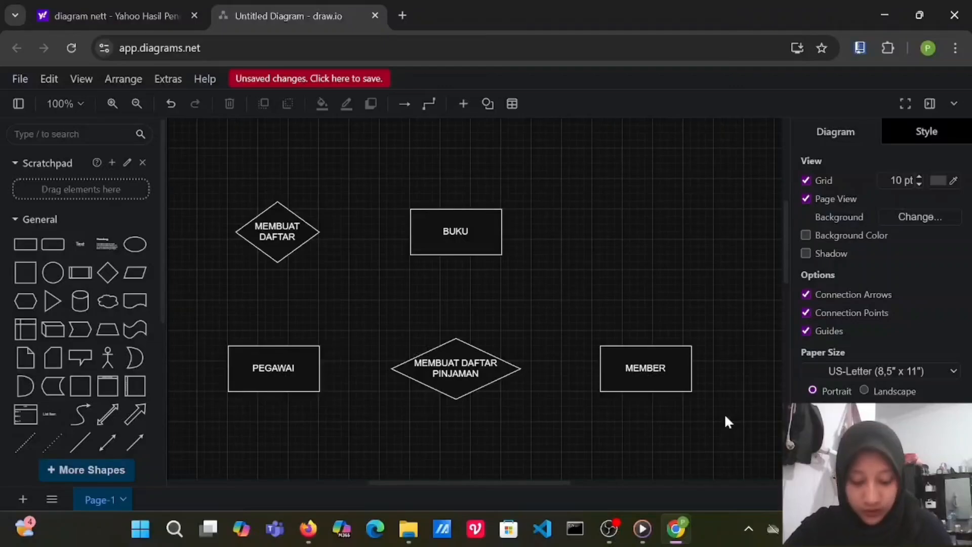
Add a diamond labelled PEMINJAMAN above the MEMBER rectangle, level with BUKU, and widen it to fit its text.
{"action": "left_click", "coordinate": [107, 273]}
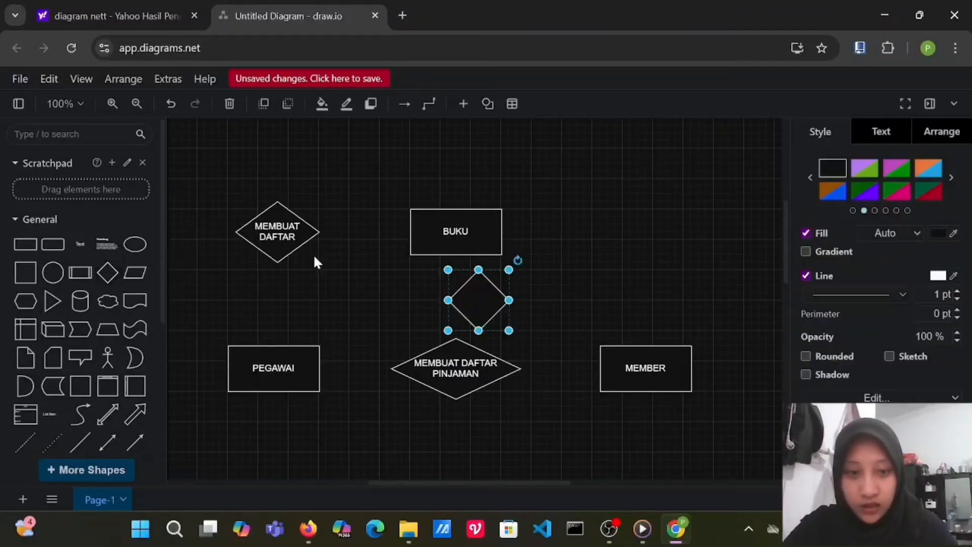
{"action": "left_click_drag", "start_coordinate": [479, 309], "coordinate": [654, 233]}
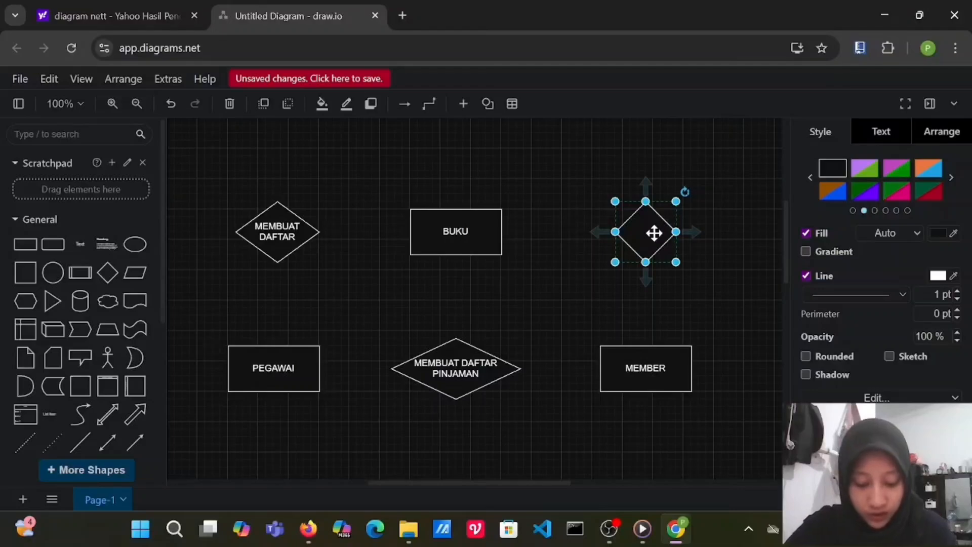
{"action": "type", "text": "RE"}
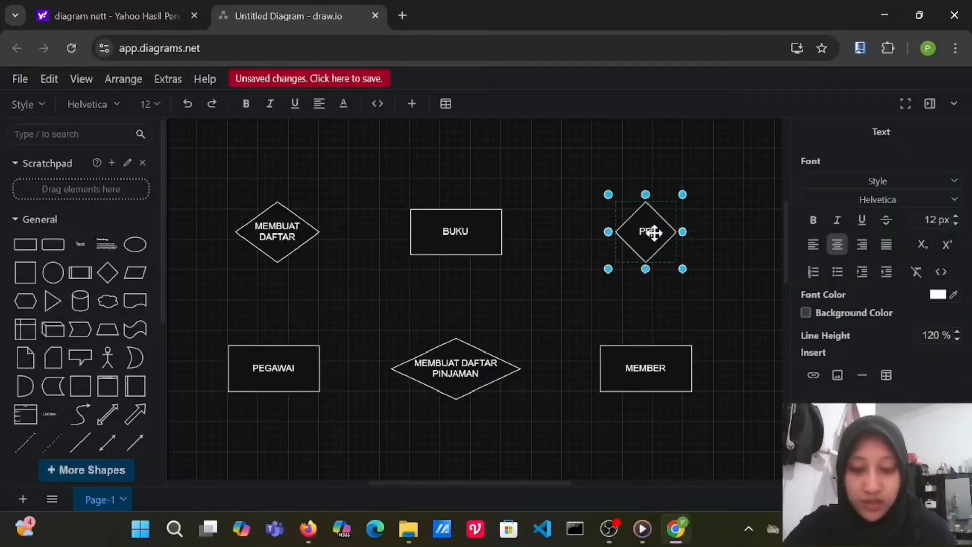
{"action": "type", "text": "MINJAMAN"}
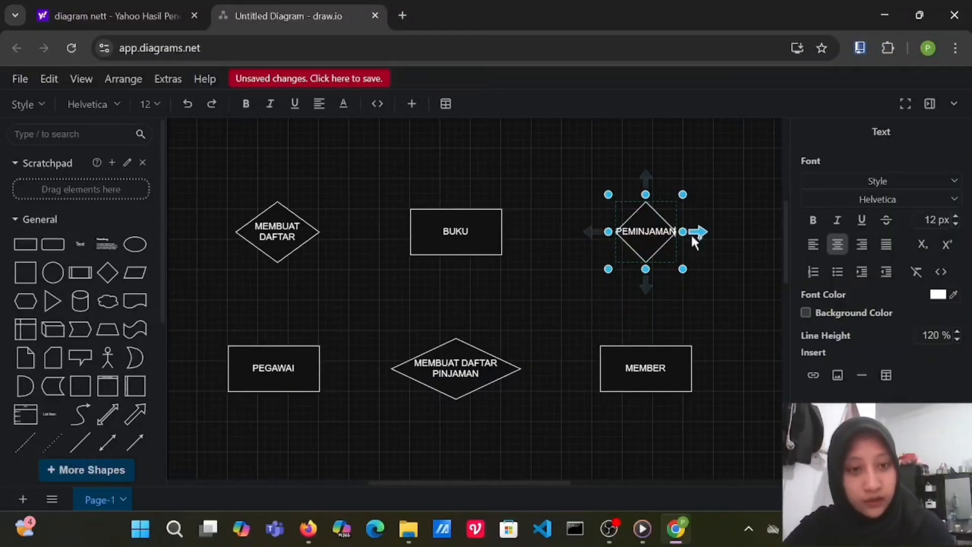
{"action": "left_click_drag", "start_coordinate": [677, 231], "coordinate": [651, 213]}
{"action": "left_click", "coordinate": [315, 328]}
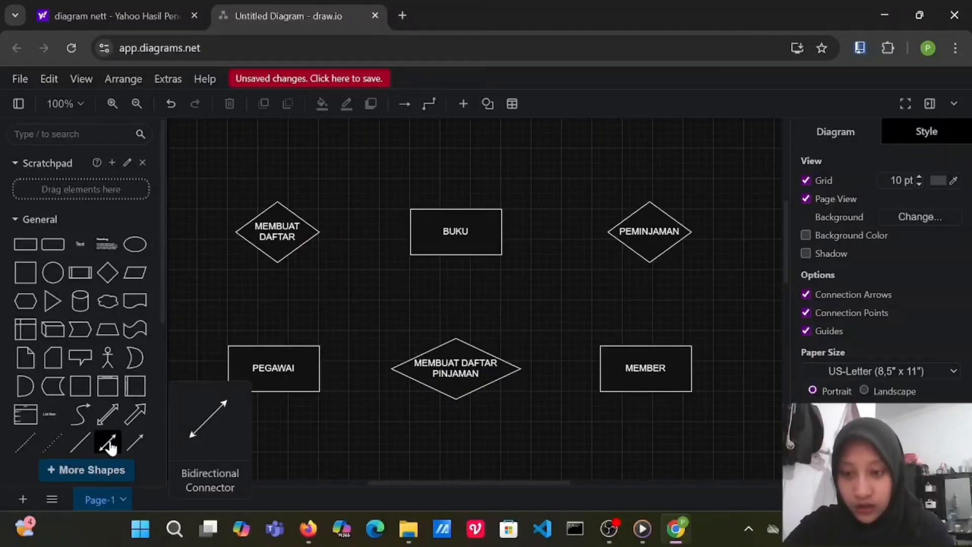
Add a directional connector running from the MEMBUAT DAFTAR diamond to the facing edge of the BUKU rectangle.
{"action": "left_click", "coordinate": [135, 442]}
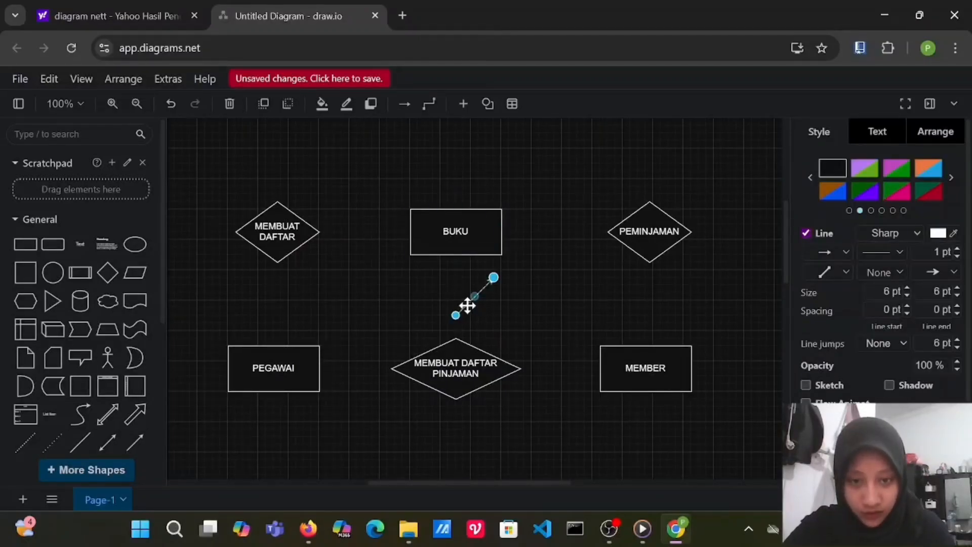
{"action": "left_click_drag", "start_coordinate": [467, 305], "coordinate": [334, 230]}
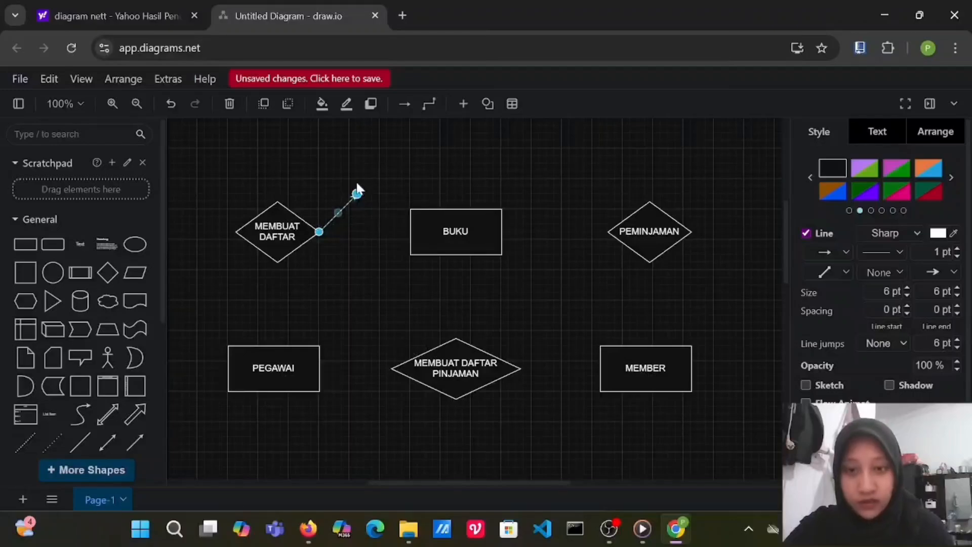
{"action": "left_click_drag", "start_coordinate": [357, 195], "coordinate": [414, 236]}
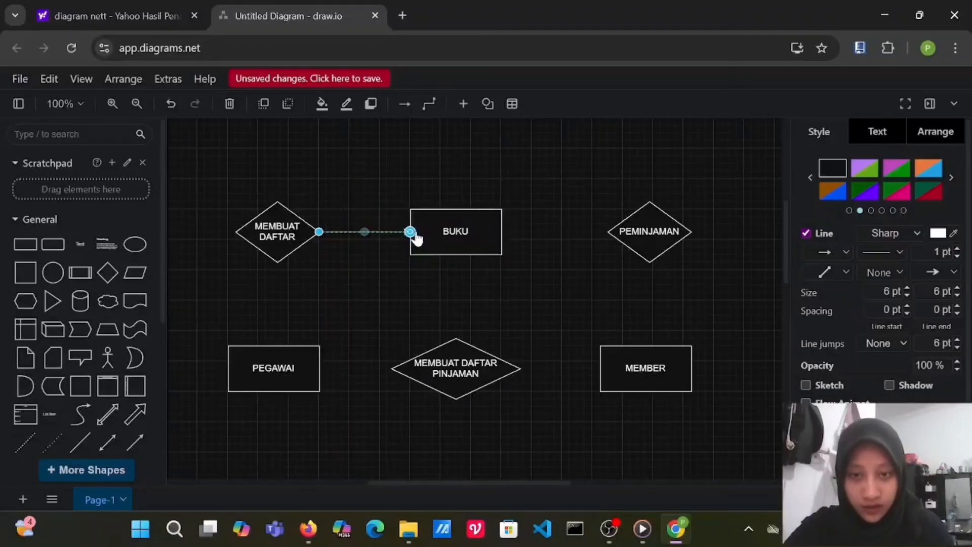
{"action": "left_click", "coordinate": [344, 330]}
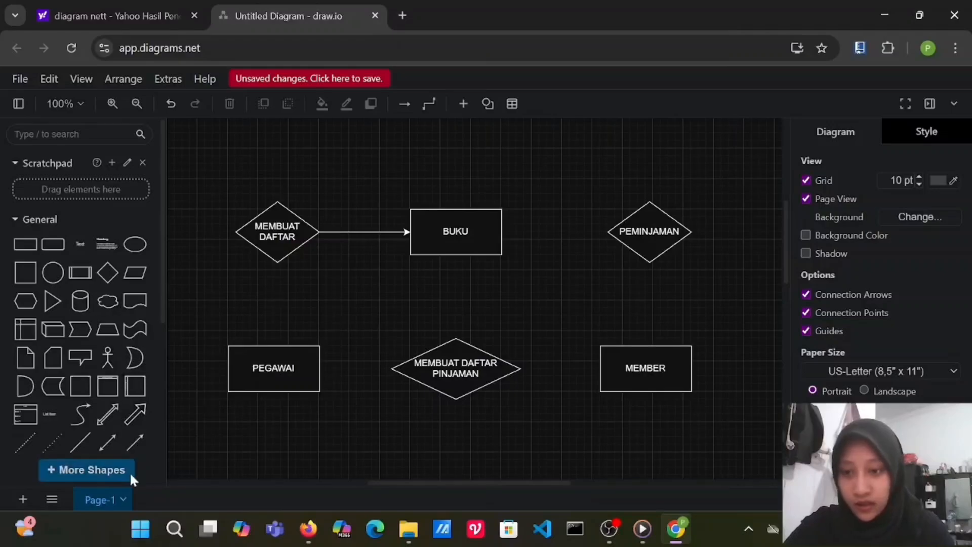
Add a directional connector from the top of the PEGAWAI rectangle up to the bottom corner of the MEMBUAT DAFTAR diamond.
{"action": "mouse_move", "coordinate": [140, 444]}
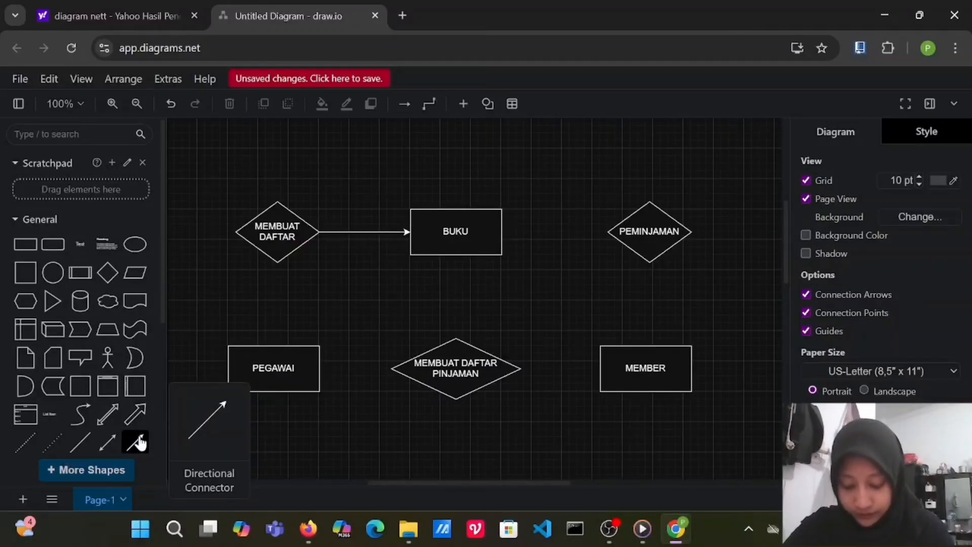
{"action": "left_click", "coordinate": [140, 444]}
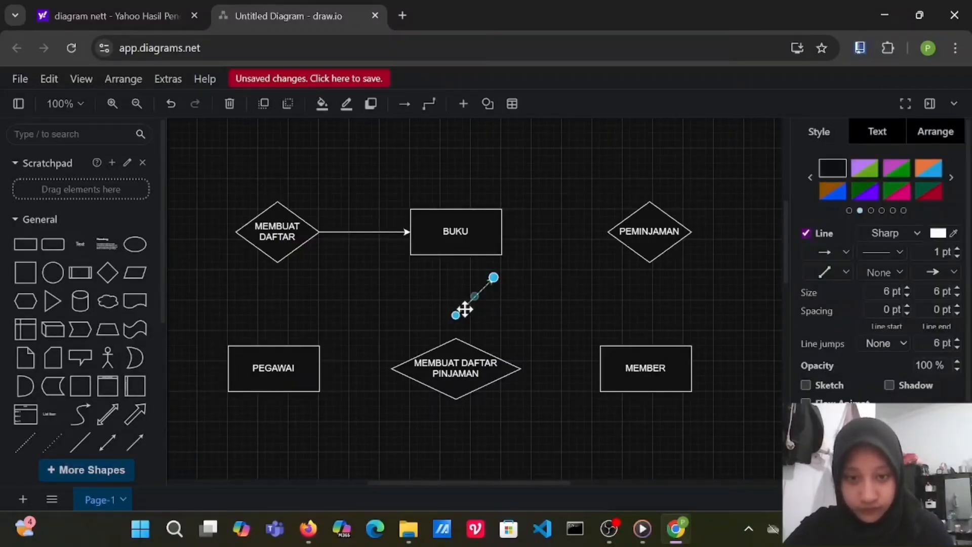
{"action": "left_click_drag", "start_coordinate": [465, 309], "coordinate": [282, 337]}
{"action": "left_click_drag", "start_coordinate": [312, 308], "coordinate": [277, 262]}
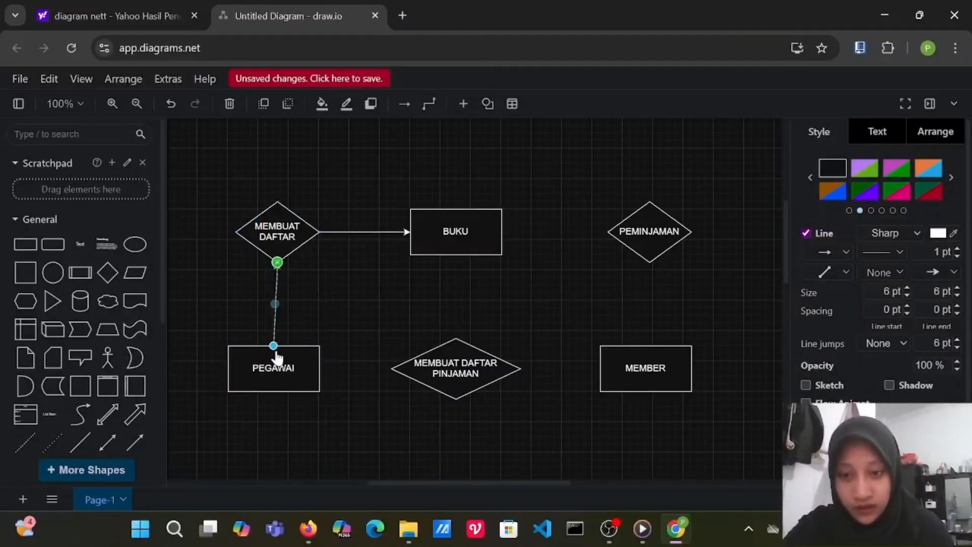
{"action": "left_click_drag", "start_coordinate": [273, 346], "coordinate": [274, 347]}
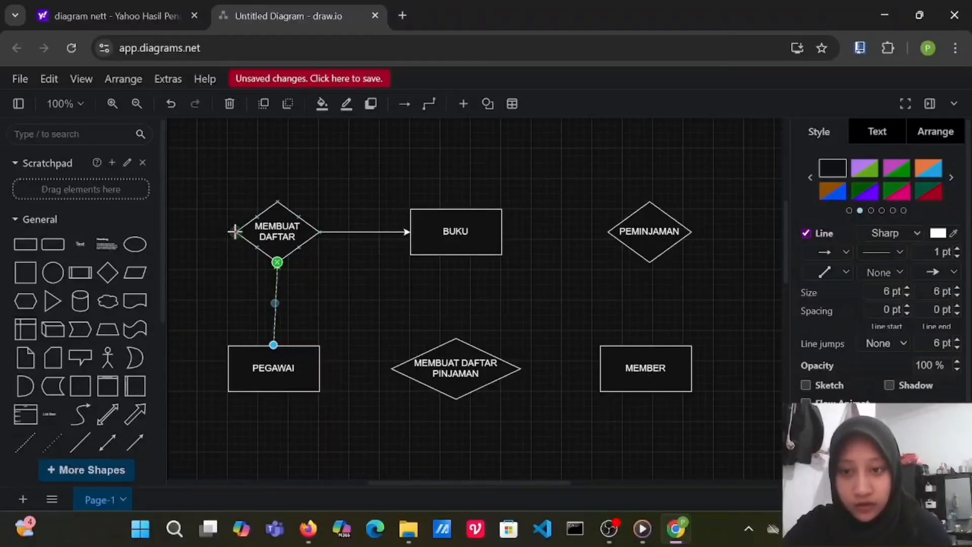
Widen the MEMBUAT DAFTAR diamond to 120 so it centres above PEGAWAI, and extend its top corner slightly upward.
{"action": "left_click", "coordinate": [252, 233]}
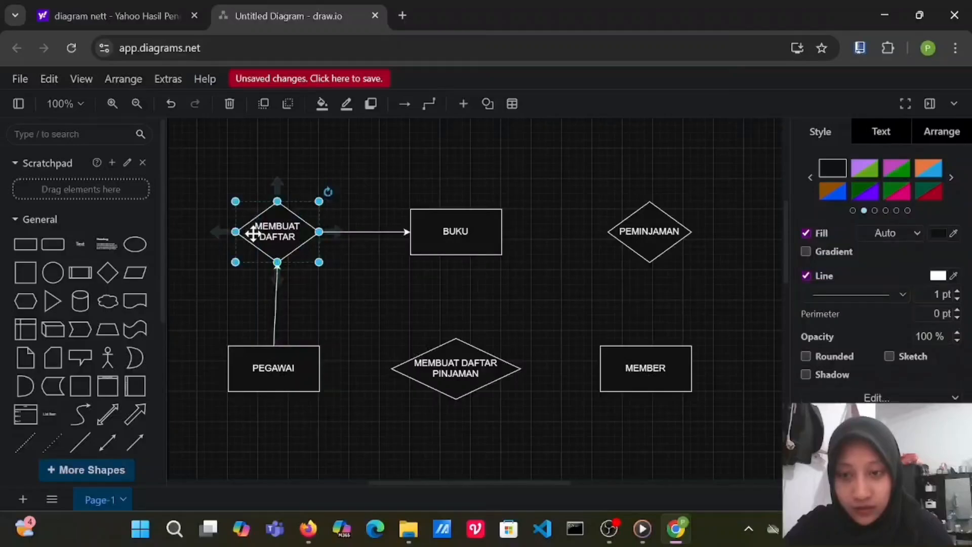
{"action": "left_click_drag", "start_coordinate": [235, 232], "coordinate": [228, 232]}
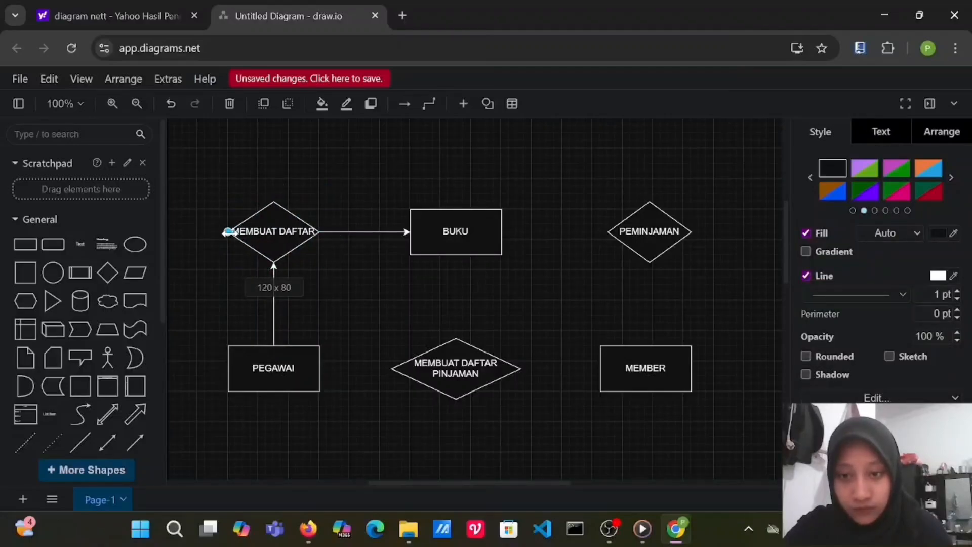
{"action": "left_click_drag", "start_coordinate": [273, 201], "coordinate": [274, 194]}
Extend the BUKU rectangle slightly upward and reattach its connector's start to the MEMBUAT DAFTAR diamond's corner so the arrow is horizontal.
{"action": "left_click", "coordinate": [459, 217]}
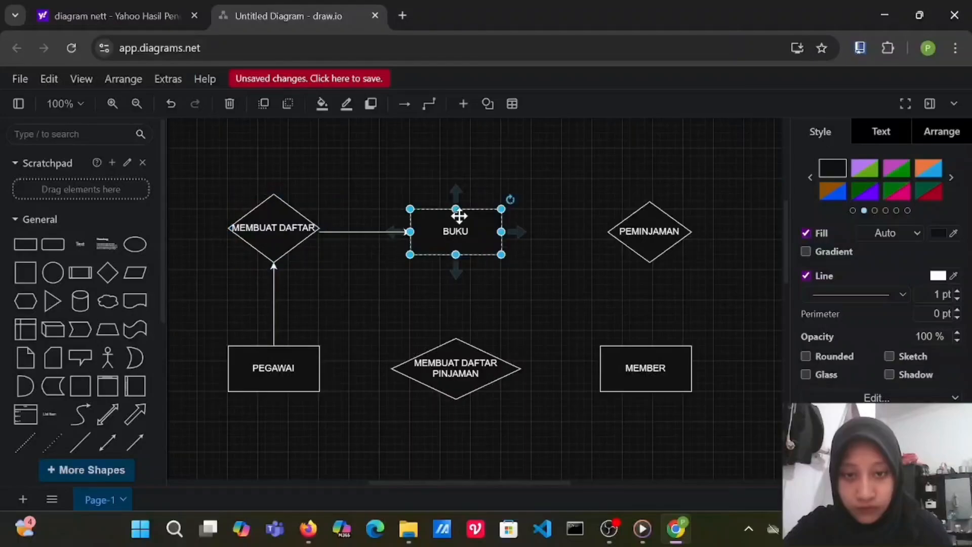
{"action": "left_click_drag", "start_coordinate": [455, 209], "coordinate": [456, 202]}
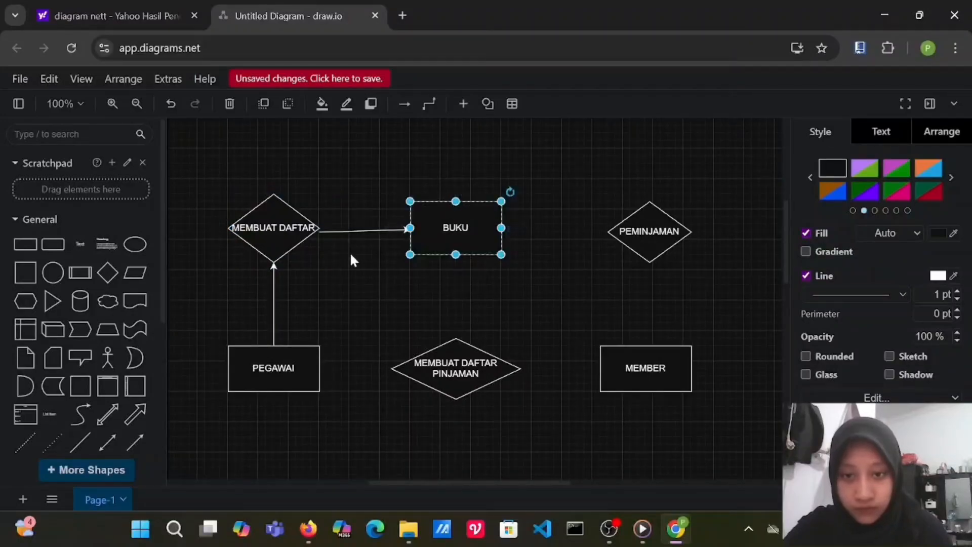
{"action": "left_click", "coordinate": [332, 232]}
{"action": "left_click_drag", "start_coordinate": [321, 231], "coordinate": [317, 225]}
{"action": "left_click", "coordinate": [391, 254]}
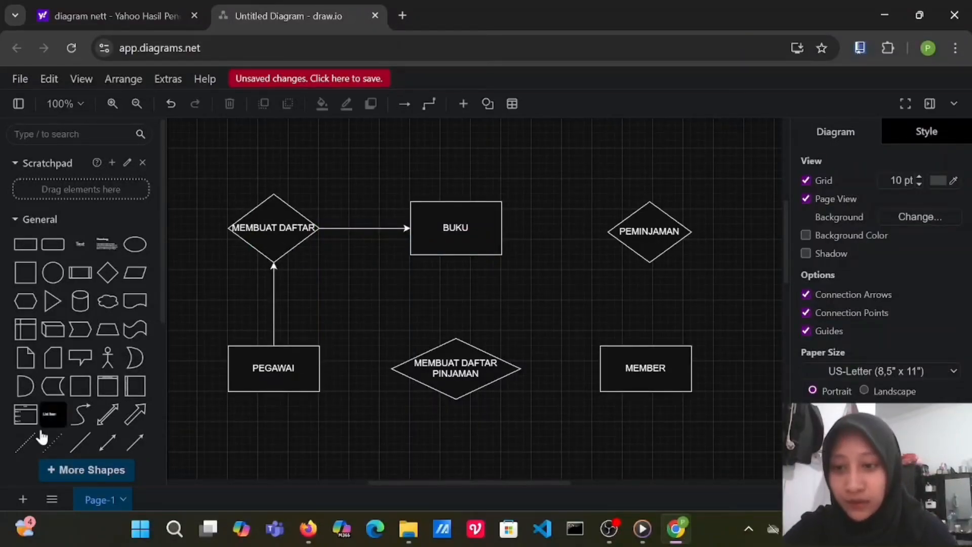
{"action": "left_click", "coordinate": [287, 368]}
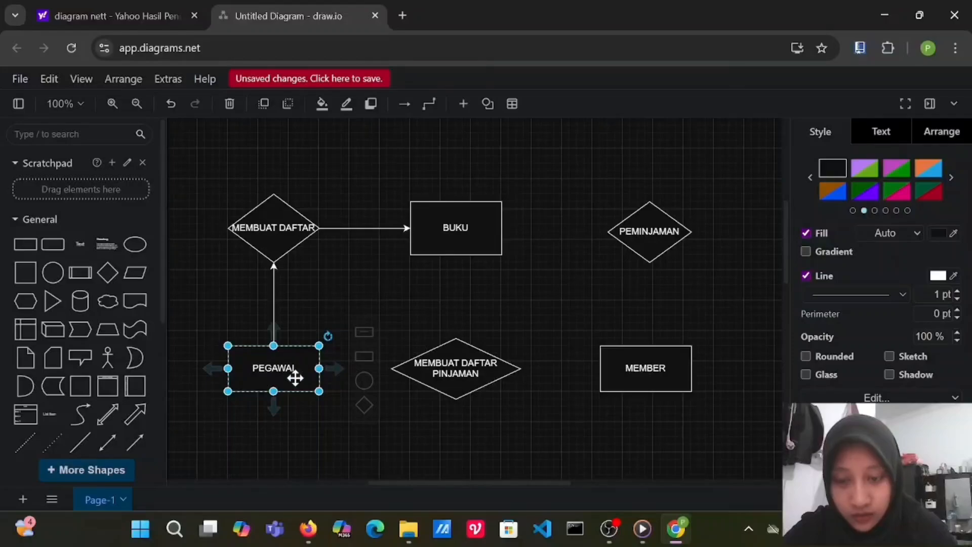
{"action": "left_click", "coordinate": [451, 355]}
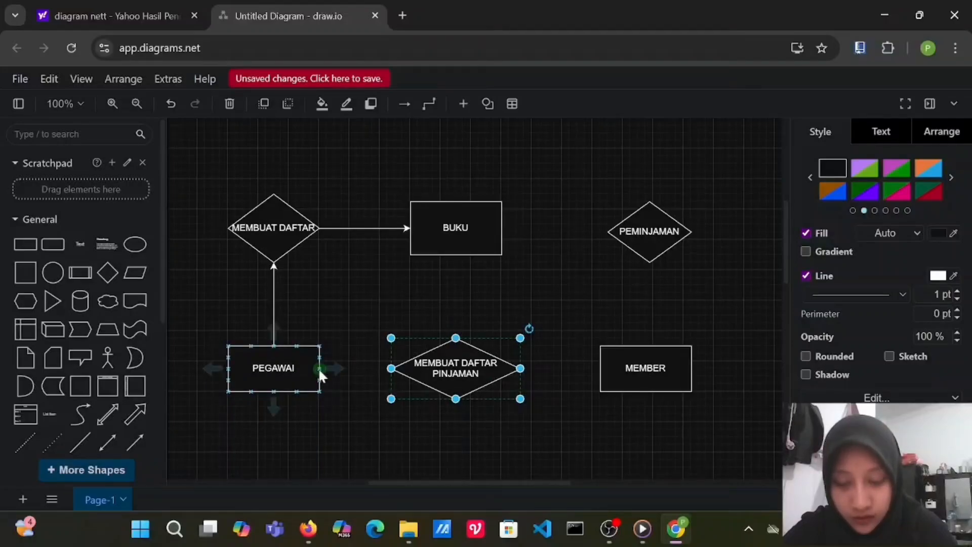
{"action": "left_click_drag", "start_coordinate": [321, 368], "coordinate": [396, 369]}
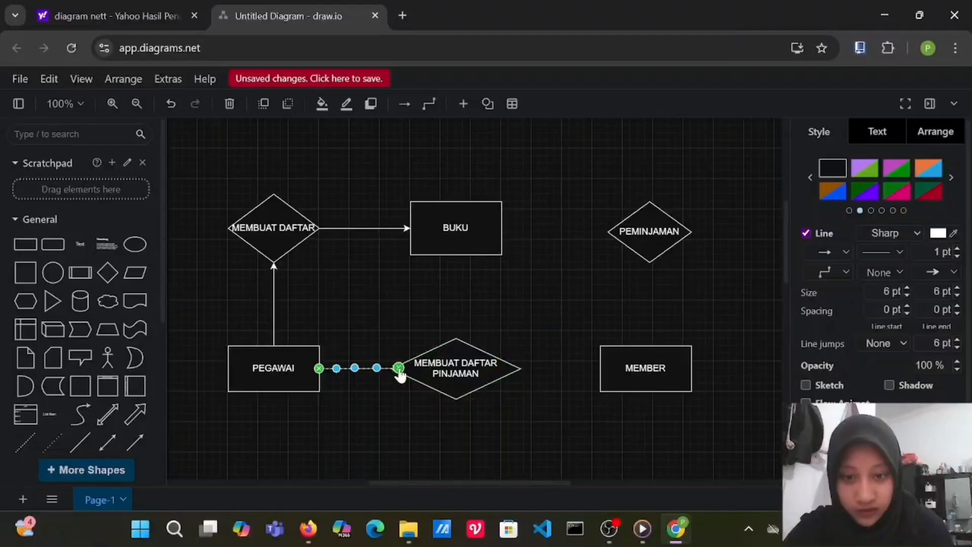
{"action": "left_click", "coordinate": [575, 350]}
{"action": "left_click", "coordinate": [396, 369]}
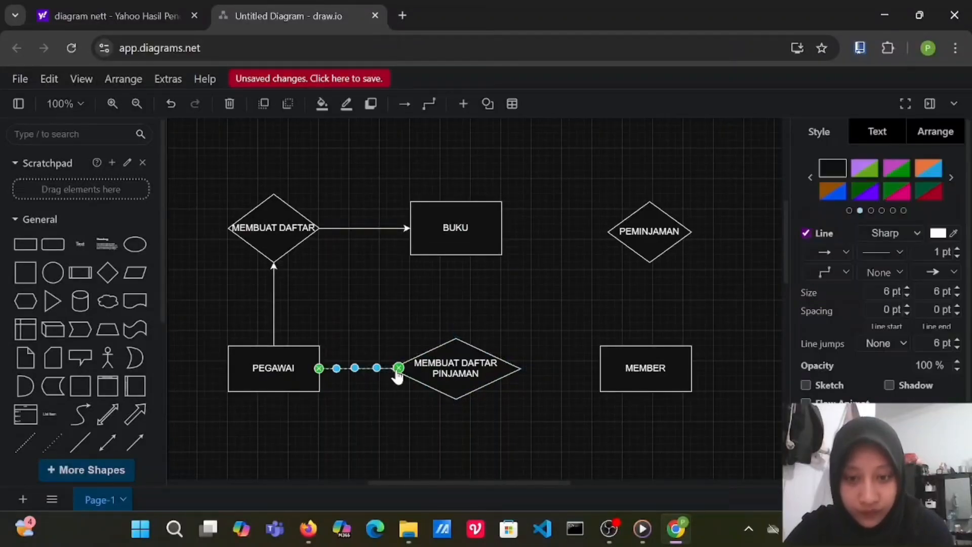
{"action": "left_click_drag", "start_coordinate": [398, 372], "coordinate": [395, 372]}
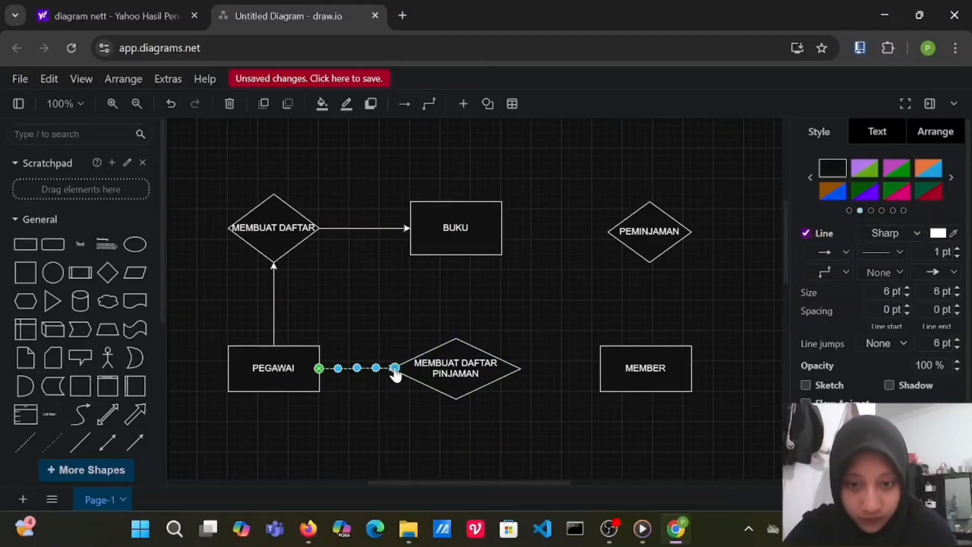
{"action": "left_click", "coordinate": [400, 384]}
{"action": "left_click", "coordinate": [392, 368]}
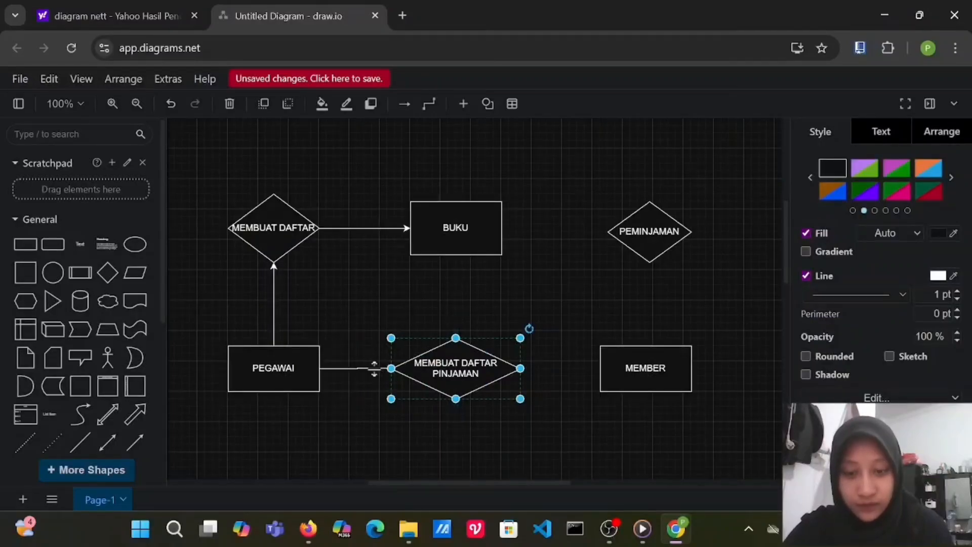
{"action": "left_click", "coordinate": [372, 365]}
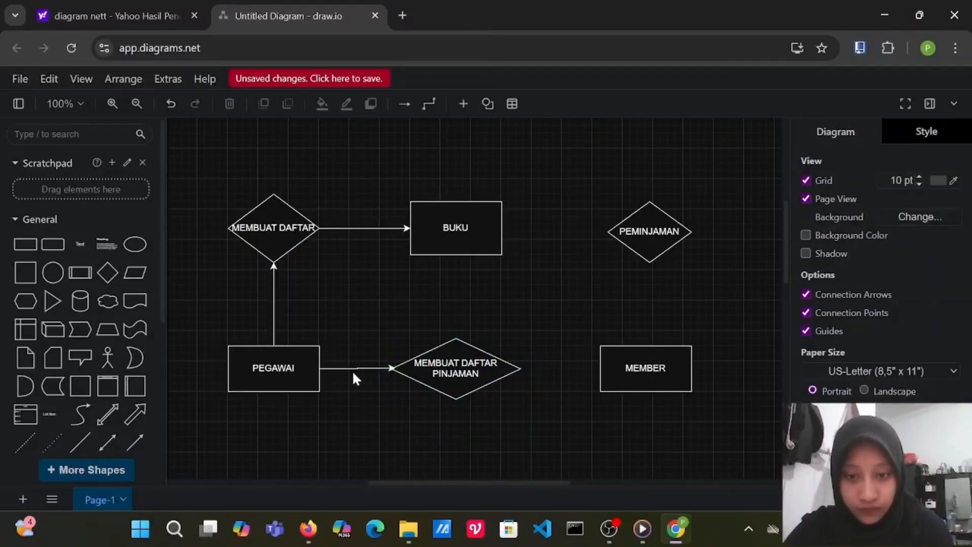
{"action": "left_click", "coordinate": [353, 369]}
{"action": "mouse_move", "coordinate": [396, 369]}
{"action": "left_mouse_down"}
{"action": "mouse_move", "coordinate": [377, 370]}
{"action": "mouse_move", "coordinate": [385, 368]}
{"action": "left_mouse_up"}
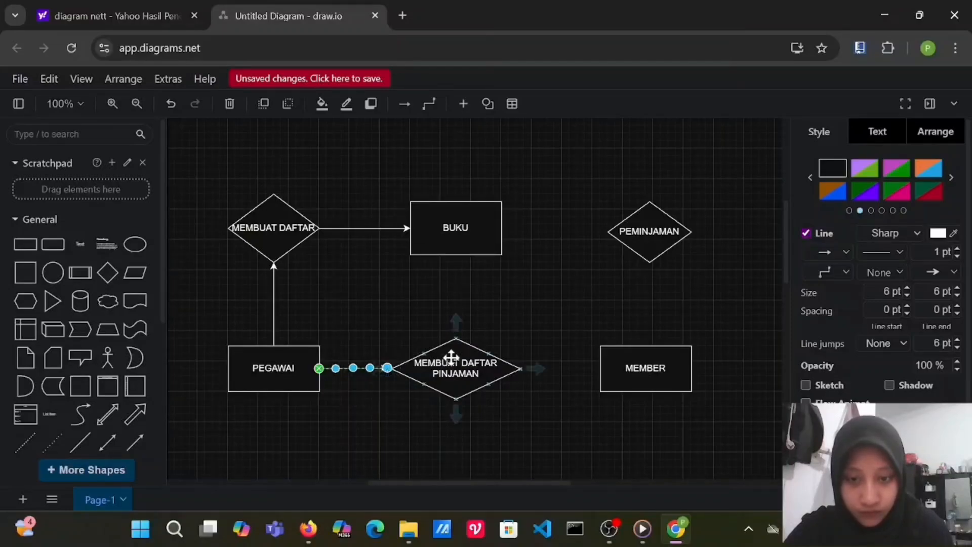
{"action": "left_click", "coordinate": [525, 413]}
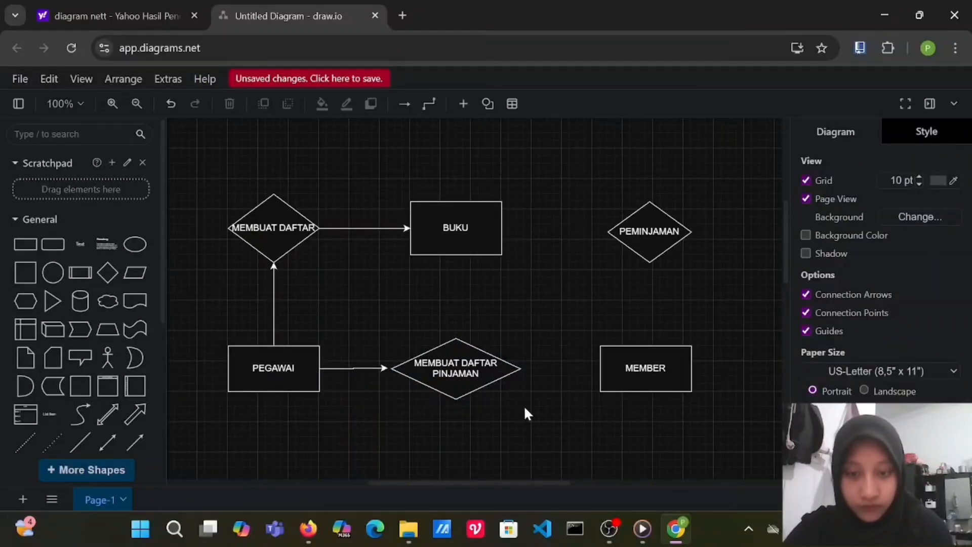
{"action": "left_click", "coordinate": [366, 368]}
{"action": "key", "text": "Delete"}
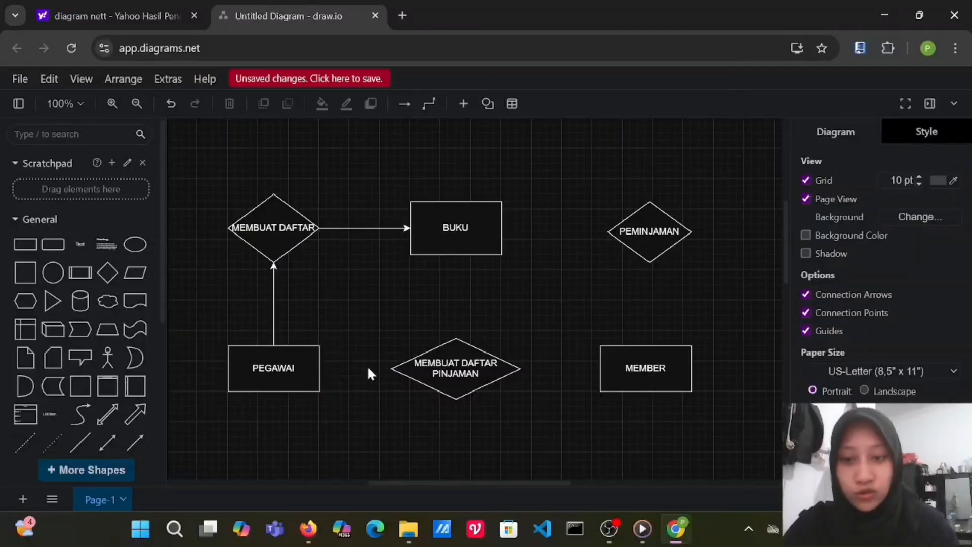
Add a straight directional connector from the PEGAWAI rectangle to the near corner of the MEMBUAT DAFTAR PINJAMAN diamond.
{"action": "left_click", "coordinate": [127, 441]}
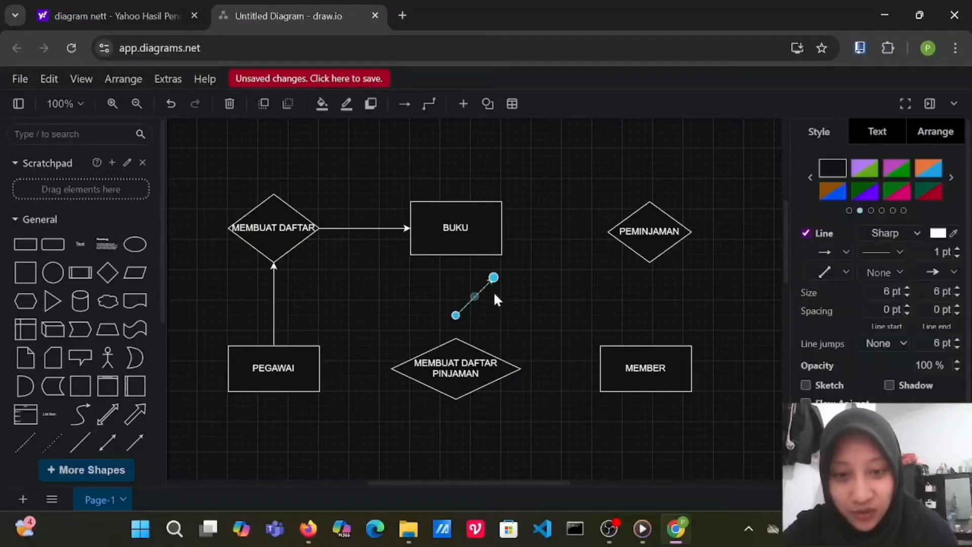
{"action": "left_click_drag", "start_coordinate": [466, 306], "coordinate": [333, 368]}
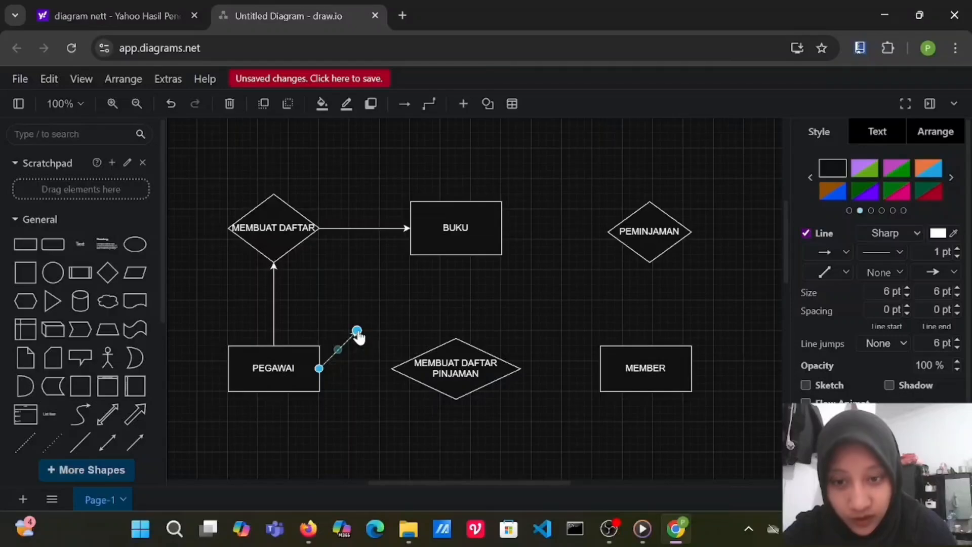
{"action": "left_click_drag", "start_coordinate": [357, 331], "coordinate": [392, 369]}
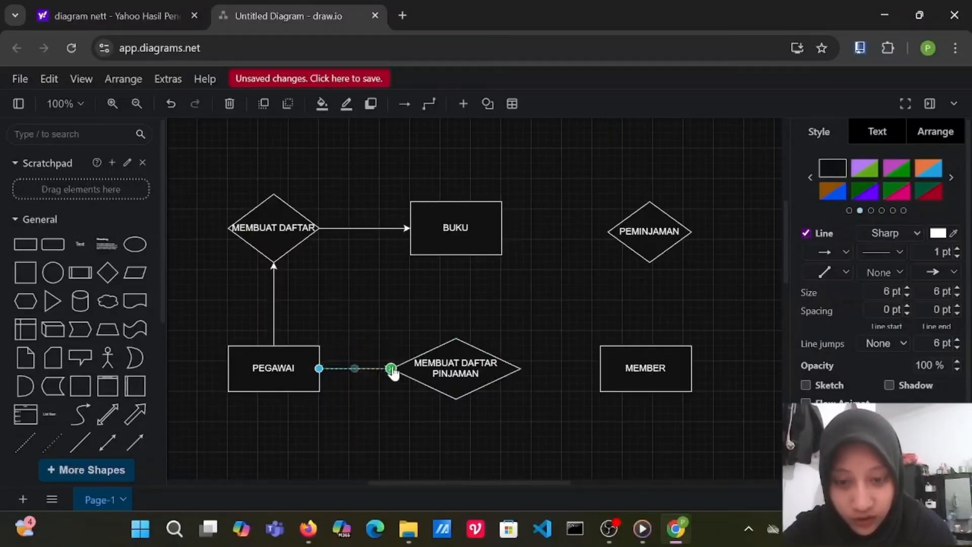
{"action": "left_click", "coordinate": [308, 449]}
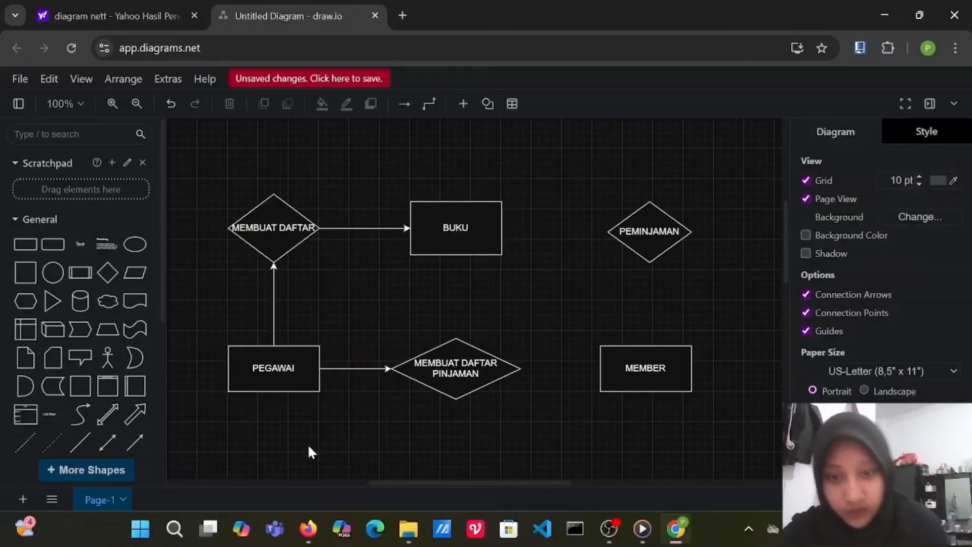
Add a directional connector from the MEMBUAT DAFTAR PINJAMAN diamond to the facing edge of the MEMBER rectangle.
{"action": "left_click", "coordinate": [134, 442]}
{"action": "left_click_drag", "start_coordinate": [466, 307], "coordinate": [525, 360]}
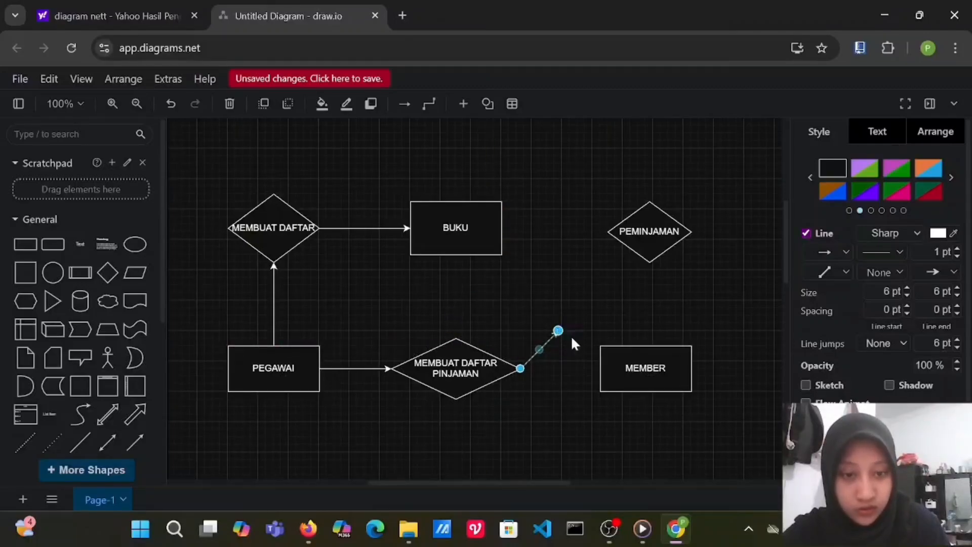
{"action": "left_click_drag", "start_coordinate": [558, 331], "coordinate": [599, 370]}
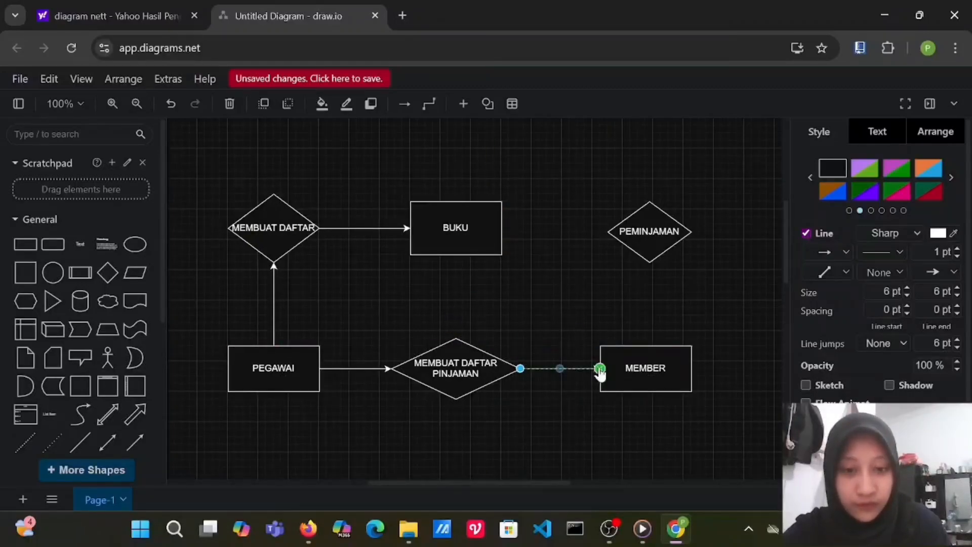
{"action": "left_click", "coordinate": [467, 413]}
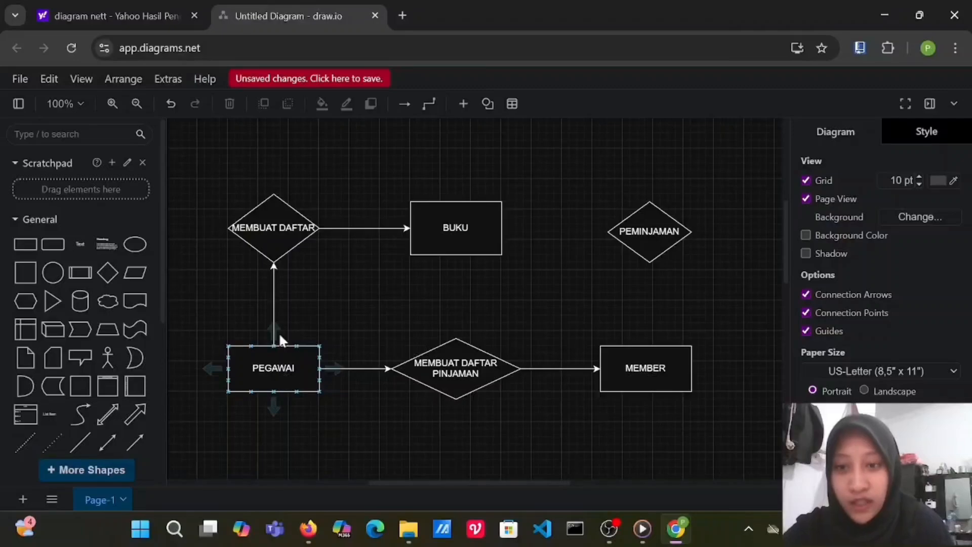
Change the label of the diamond above PEGAWAI to MENGELOLA DAFTAR.
{"action": "left_click", "coordinate": [296, 231]}
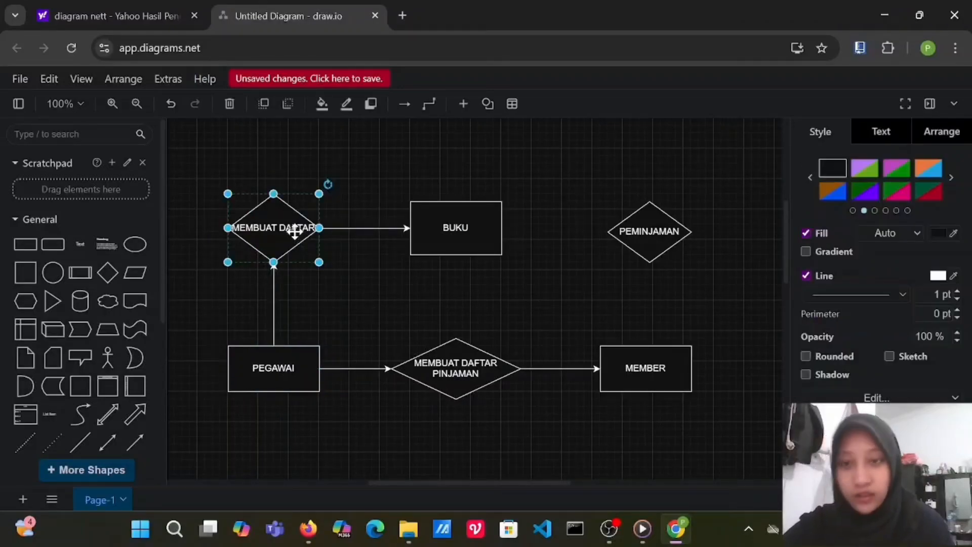
{"action": "double_click", "coordinate": [295, 230]}
{"action": "key", "text": "BackSpace"}
{"action": "type", "text": "M"}
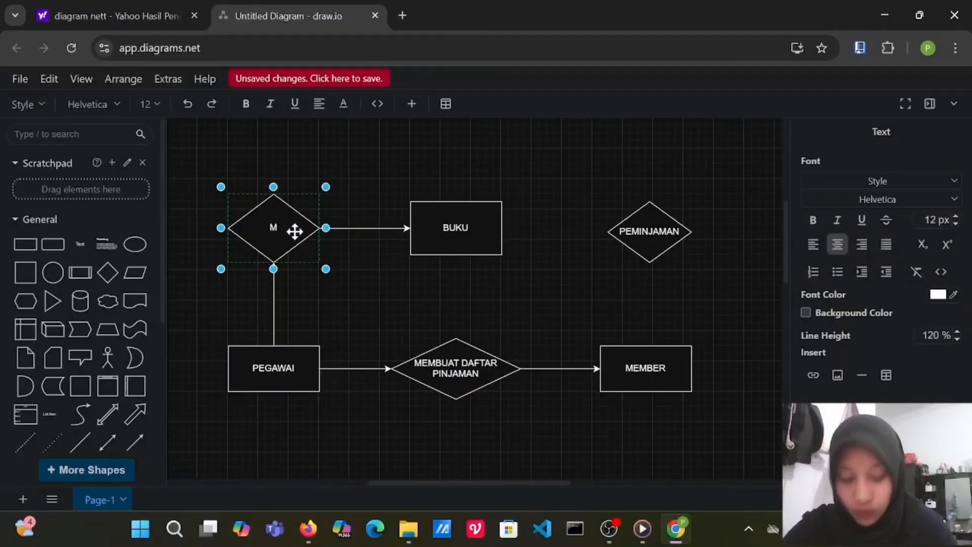
{"action": "type", "text": "ENGELOLA"}
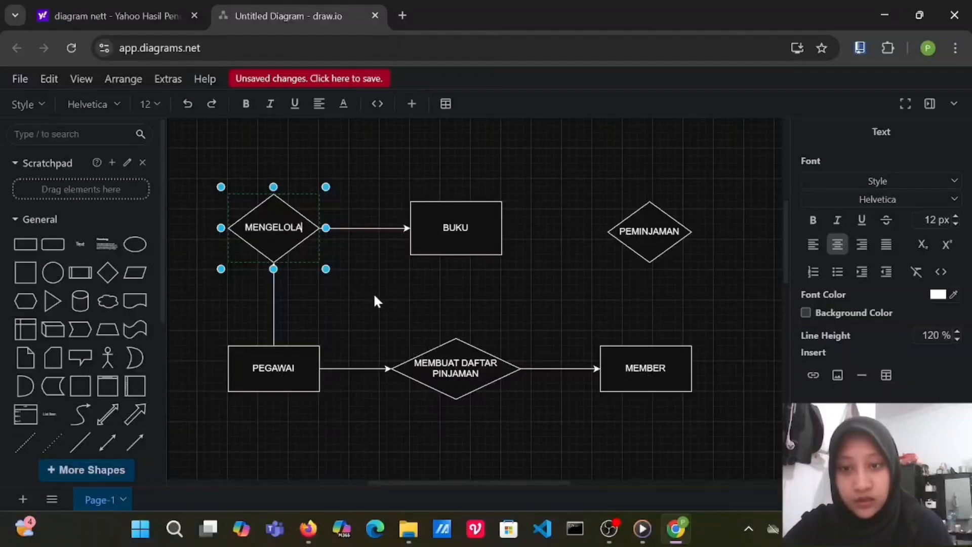
{"action": "type", "text": " DAFTAR"}
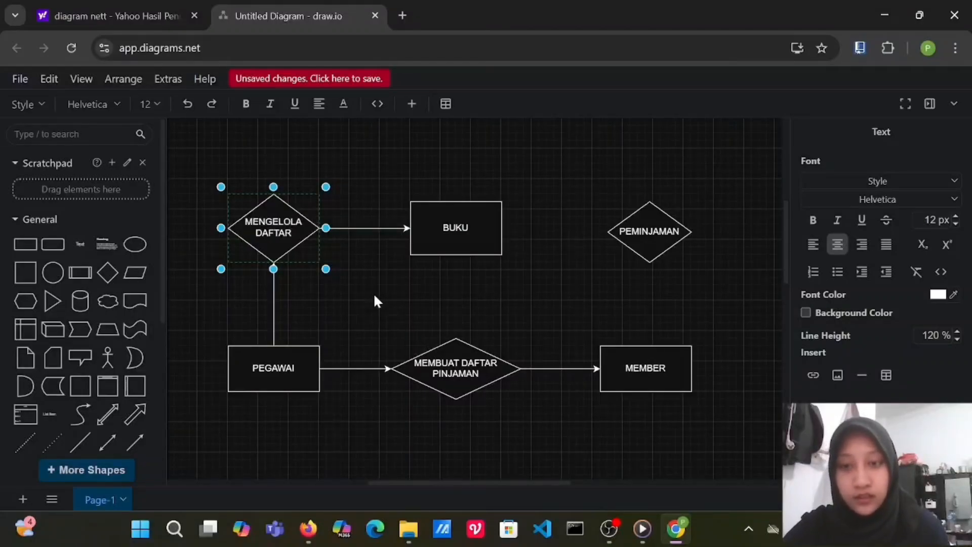
{"action": "left_click", "coordinate": [376, 298]}
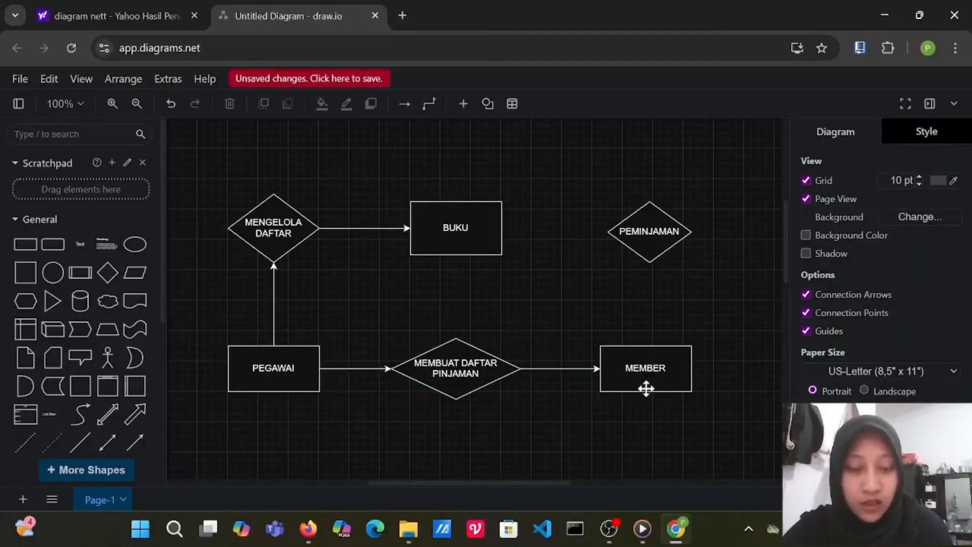
Add a directional connector from the upper edge of the MEMBER rectangle to the lower corner of the PEMINJAMAN diamond.
{"action": "mouse_move", "coordinate": [115, 412]}
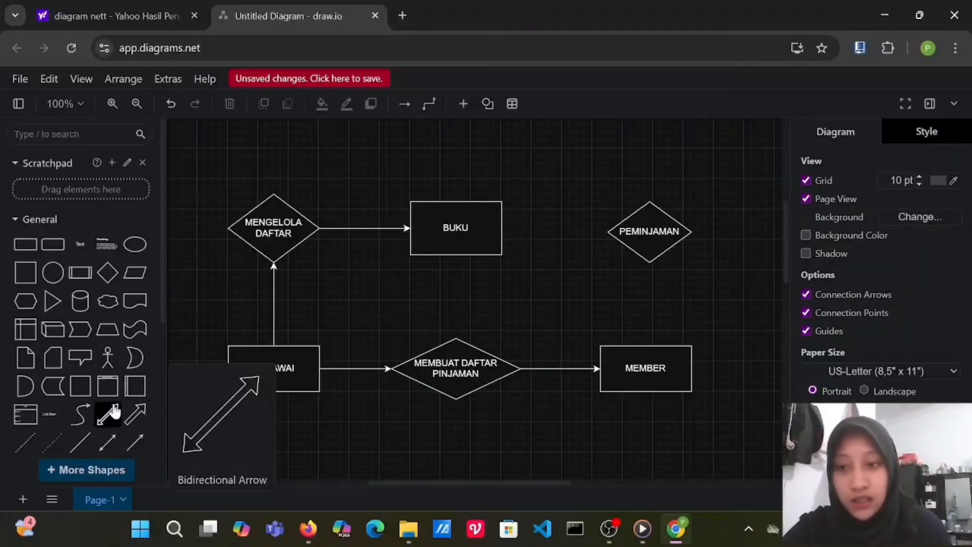
{"action": "left_click", "coordinate": [134, 441]}
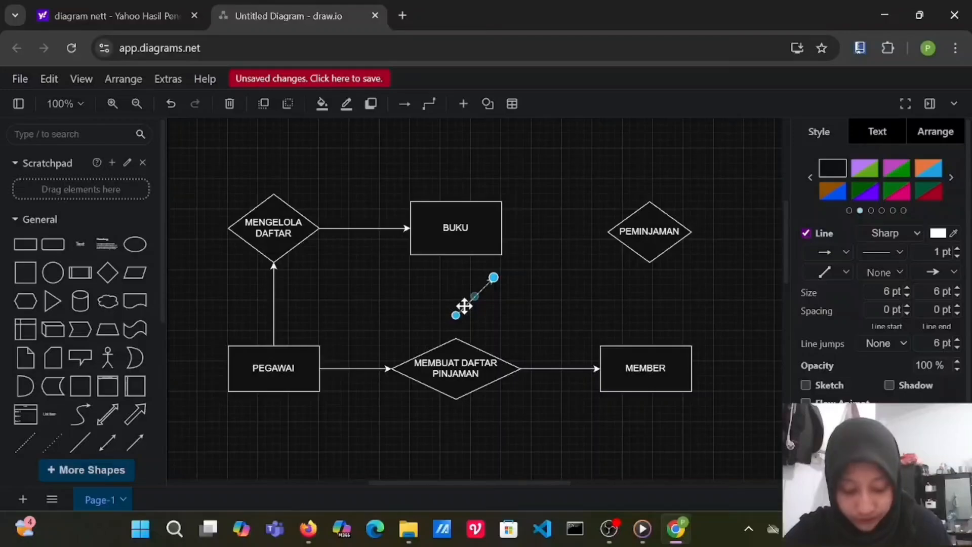
{"action": "mouse_move", "coordinate": [464, 306]}
{"action": "left_mouse_down"}
{"action": "mouse_move", "coordinate": [654, 334]}
{"action": "mouse_move", "coordinate": [649, 261]}
{"action": "left_mouse_up"}
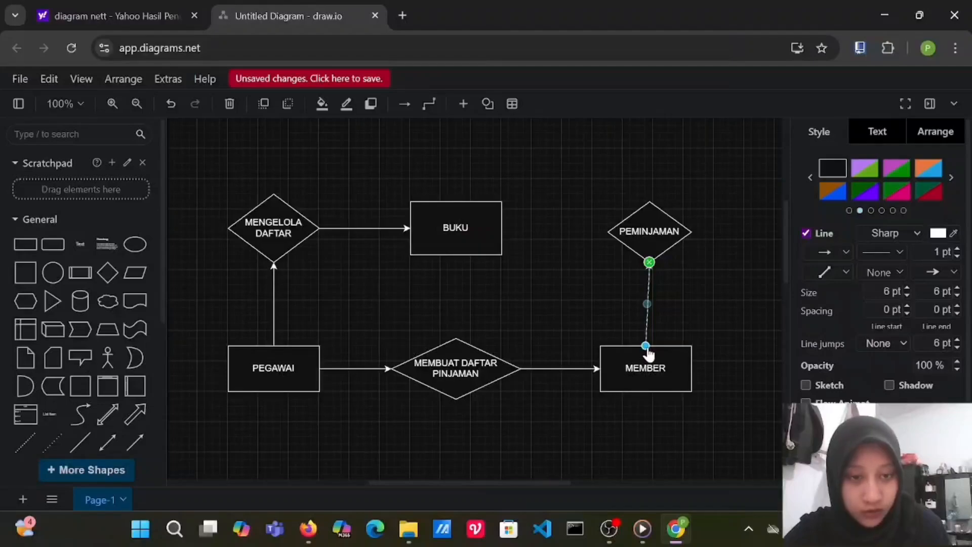
{"action": "left_click_drag", "start_coordinate": [649, 350], "coordinate": [652, 348]}
{"action": "left_click_drag", "start_coordinate": [652, 263], "coordinate": [650, 262]}
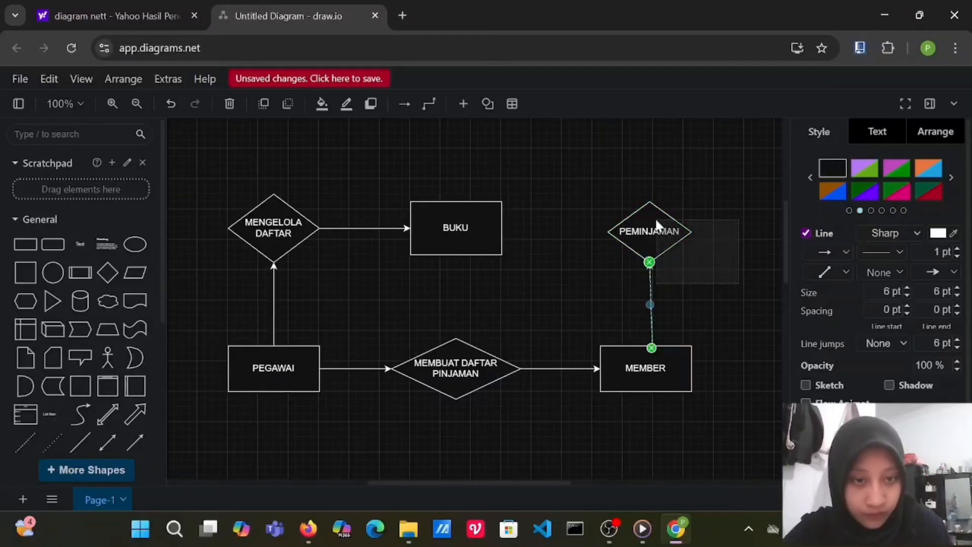
Shift the PEMINJAMAN diamond and the MEMBER rectangle slightly to the right to line them up vertically.
{"action": "left_click", "coordinate": [723, 248]}
{"action": "left_click", "coordinate": [653, 220]}
{"action": "left_click_drag", "start_coordinate": [653, 219], "coordinate": [655, 220]}
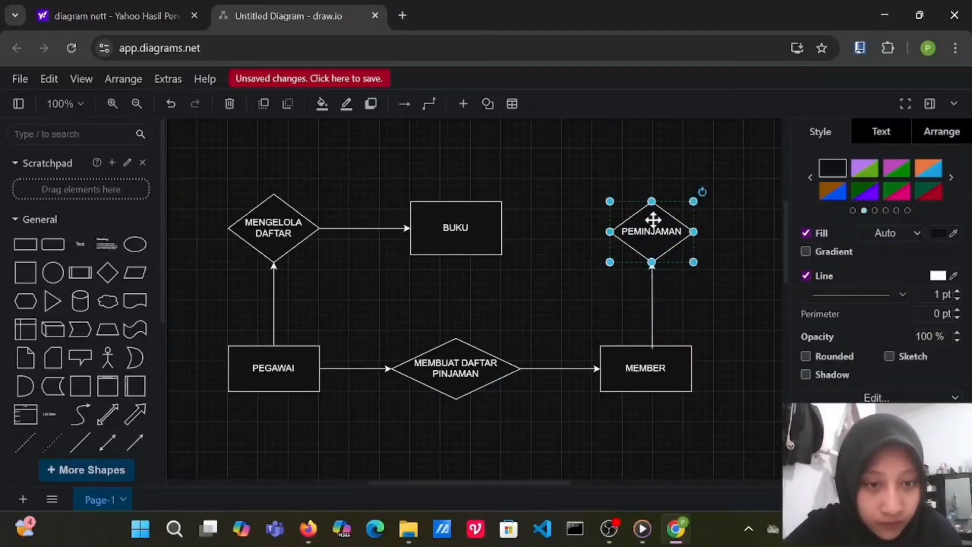
{"action": "left_click", "coordinate": [680, 364]}
{"action": "left_click_drag", "start_coordinate": [680, 365], "coordinate": [656, 354]}
{"action": "left_click", "coordinate": [652, 320]}
{"action": "key", "text": "Right"}
{"action": "key", "text": "Right"}
{"action": "key", "text": "Right"}
{"action": "key", "text": "Right"}
{"action": "key", "text": "Right"}
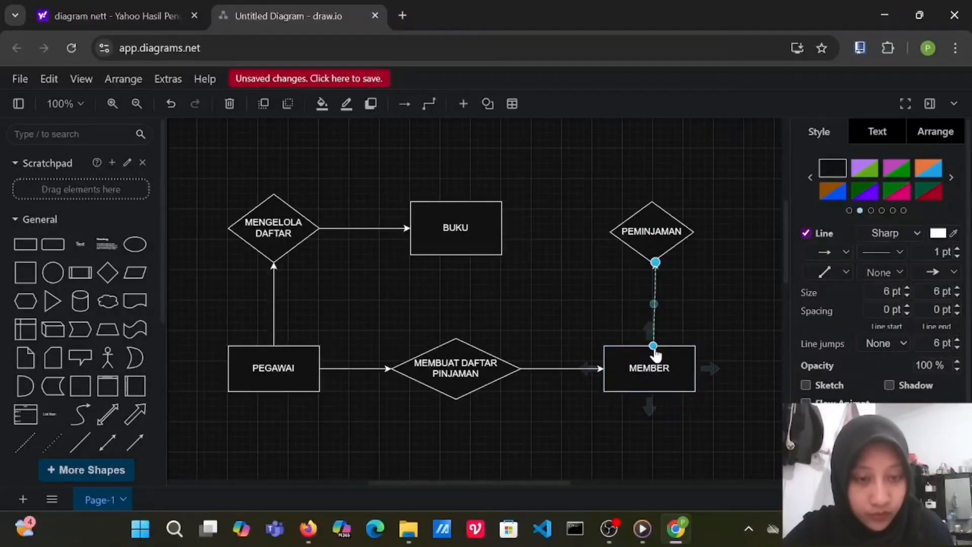
Reposition the start of the PEMINJAMAN connector on MEMBER's upper edge so the arrow is vertical.
{"action": "left_click_drag", "start_coordinate": [654, 348], "coordinate": [656, 348]}
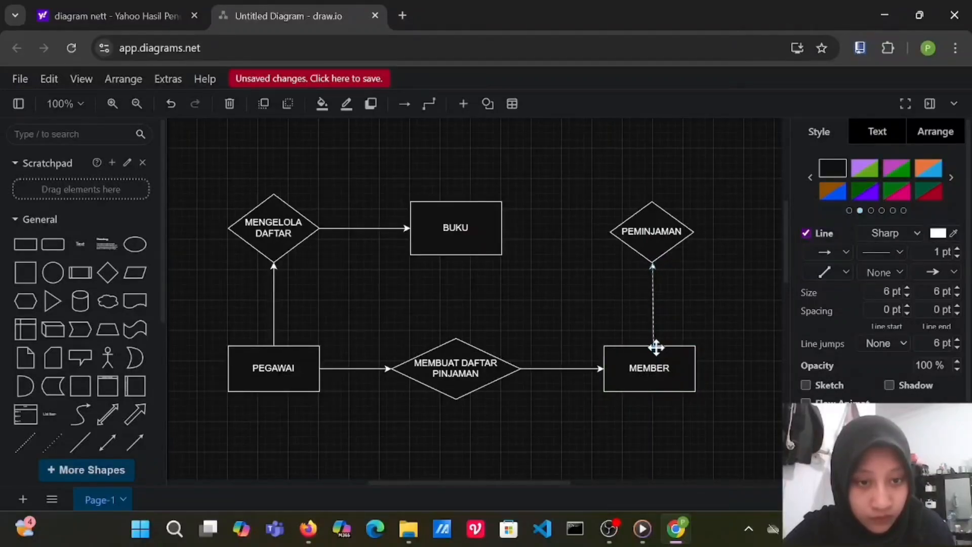
{"action": "left_click", "coordinate": [772, 299]}
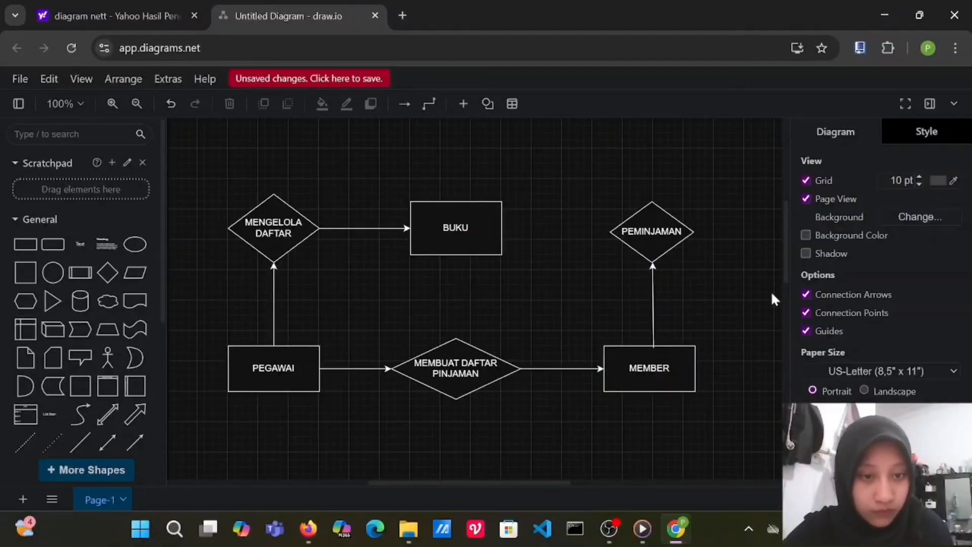
{"action": "left_click", "coordinate": [652, 304]}
{"action": "left_click_drag", "start_coordinate": [653, 353], "coordinate": [653, 349]}
{"action": "left_click", "coordinate": [743, 300]}
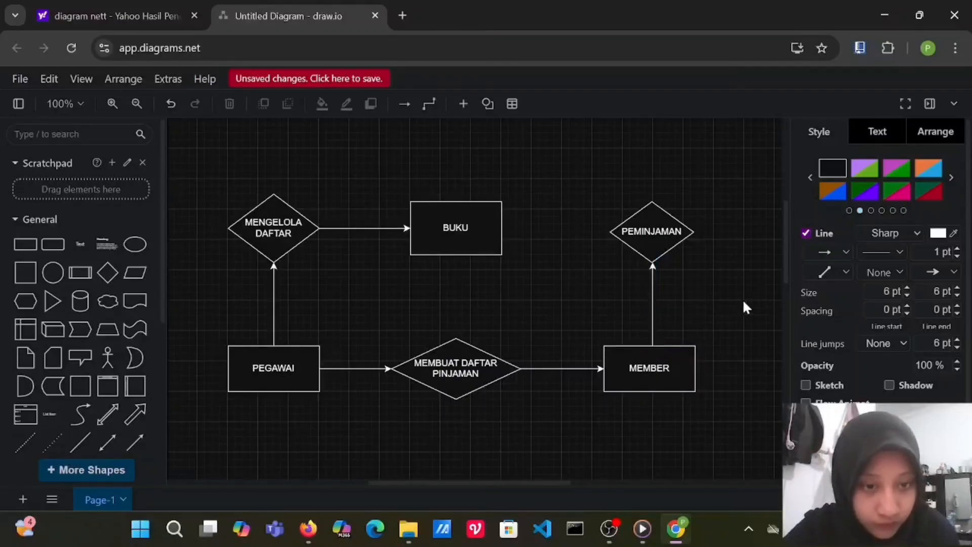
Add a directional connector from the PEMINJAMAN diamond to BUKU's facing edge and raise the diamond slightly so the arrow is horizontal.
{"action": "left_click", "coordinate": [135, 442]}
{"action": "left_click_drag", "start_coordinate": [465, 306], "coordinate": [502, 229]}
{"action": "left_click", "coordinate": [654, 213]}
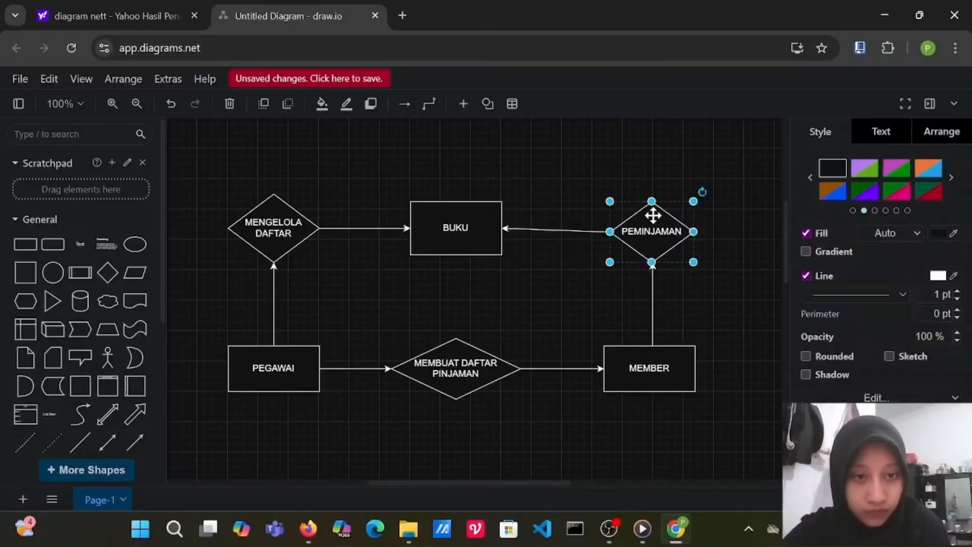
{"action": "key", "text": "Up"}
{"action": "key", "text": "Up"}
{"action": "key", "text": "Up"}
{"action": "key", "text": "Up"}
{"action": "key", "text": "Up"}
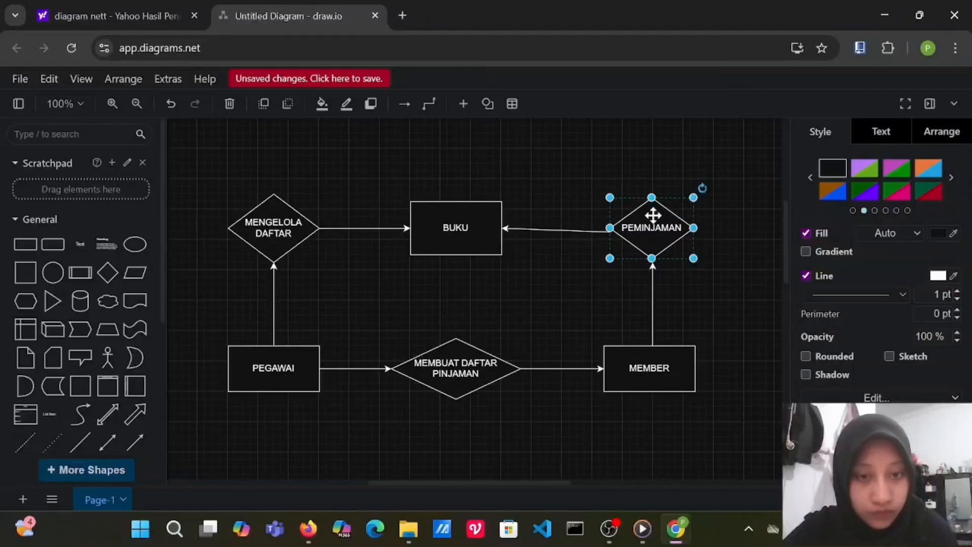
{"action": "left_click", "coordinate": [575, 228]}
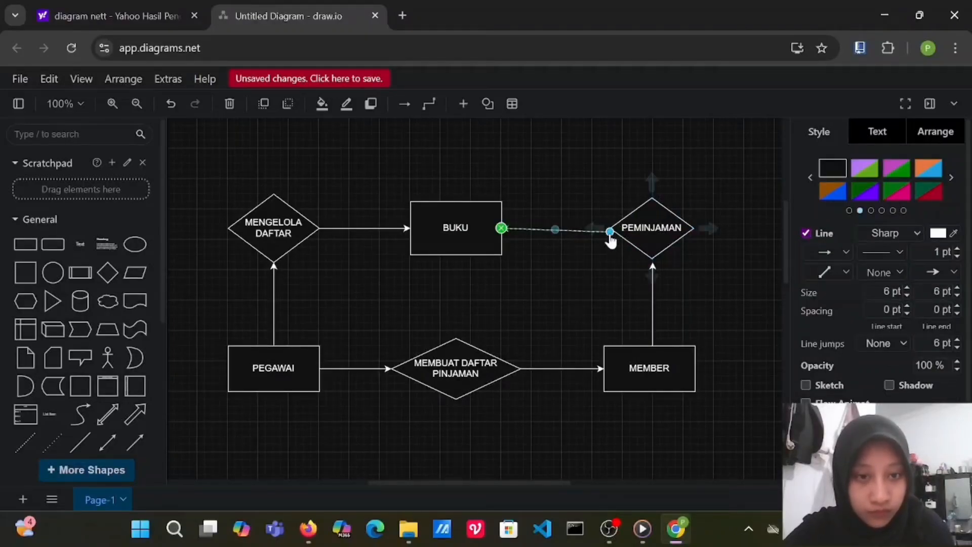
{"action": "left_click_drag", "start_coordinate": [609, 232], "coordinate": [610, 228]}
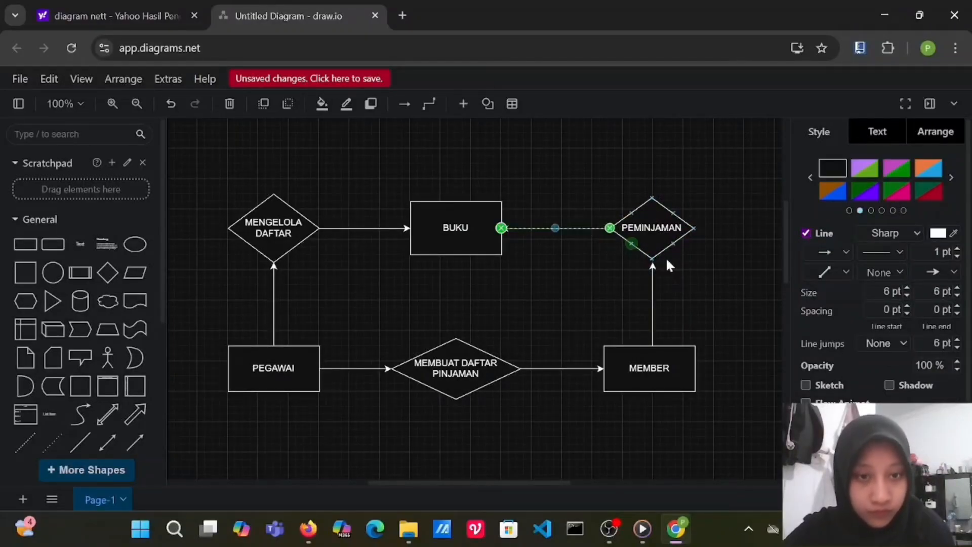
Reattach the arrowhead of the connector from MEMBER to the lower corner of the PEMINJAMAN diamond.
{"action": "left_click", "coordinate": [654, 290]}
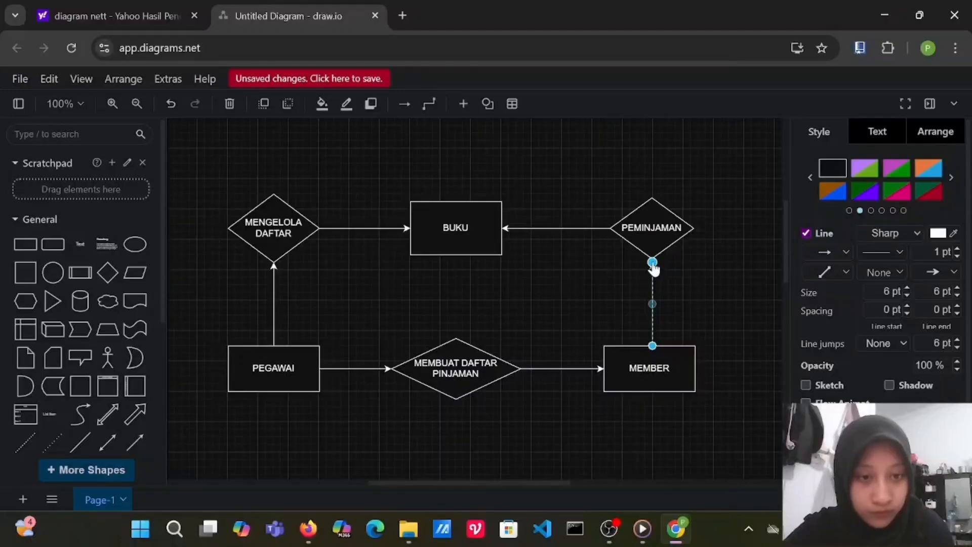
{"action": "left_click_drag", "start_coordinate": [654, 268], "coordinate": [652, 258]}
{"action": "left_click", "coordinate": [695, 277]}
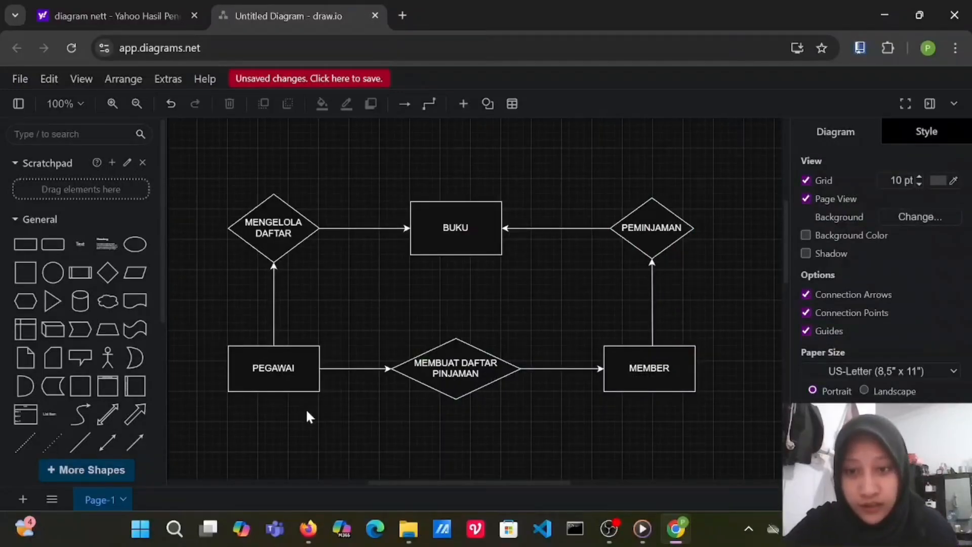
Add a short directional connector pointing diagonally down and outward from the lower-left corner of the PEGAWAI rectangle.
{"action": "left_click", "coordinate": [491, 248]}
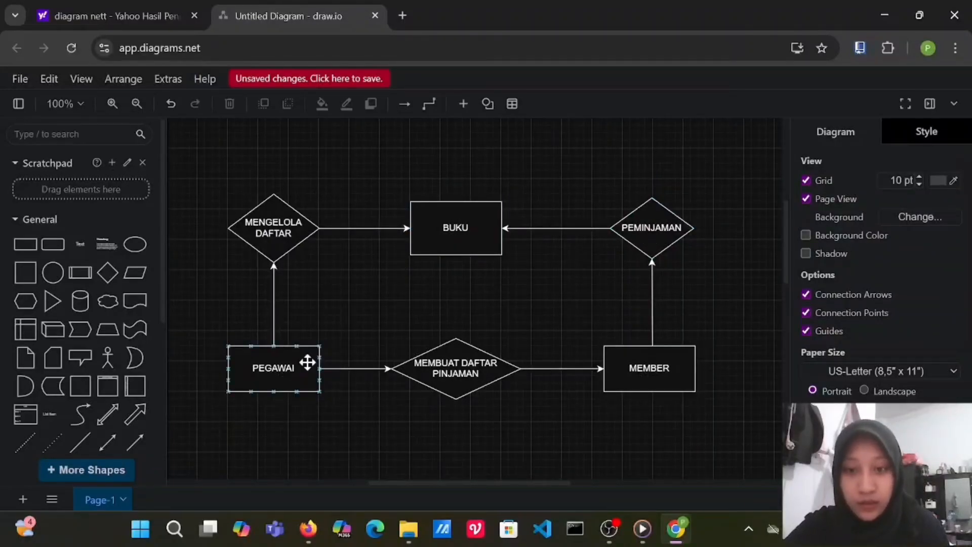
{"action": "scroll", "coordinate": [263, 411], "scroll_direction": "down", "scroll_amount": 4}
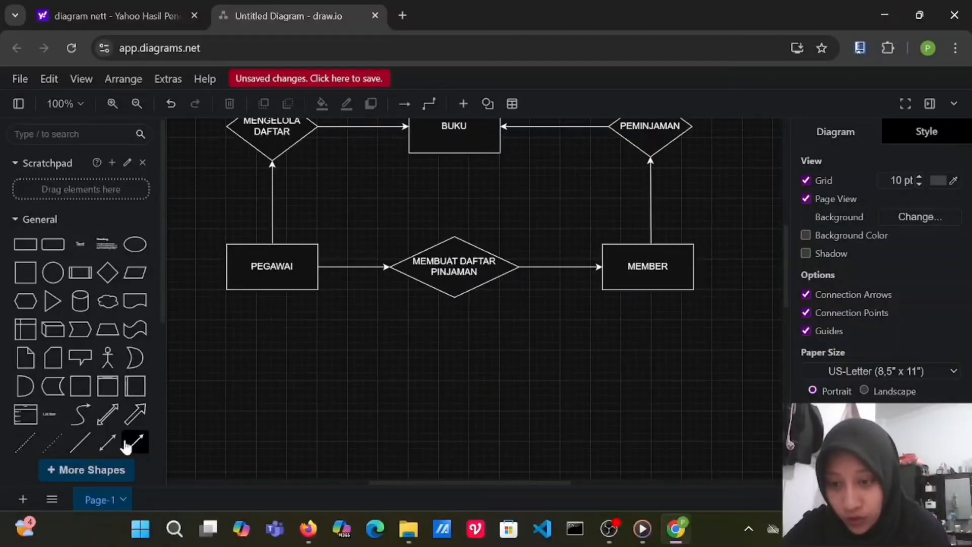
{"action": "left_click", "coordinate": [135, 442]}
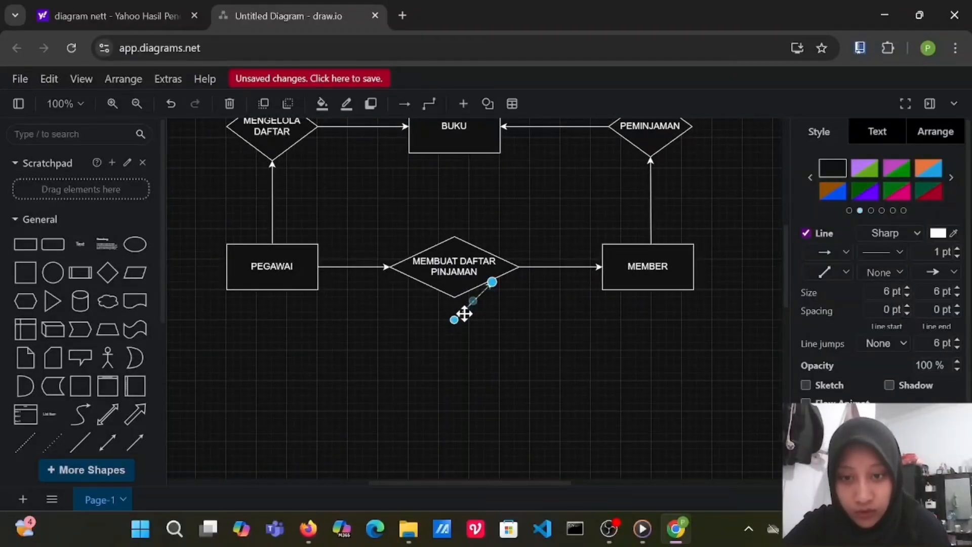
{"action": "left_click_drag", "start_coordinate": [463, 315], "coordinate": [236, 283]}
{"action": "left_click_drag", "start_coordinate": [264, 252], "coordinate": [203, 310]}
{"action": "left_click", "coordinate": [258, 345]}
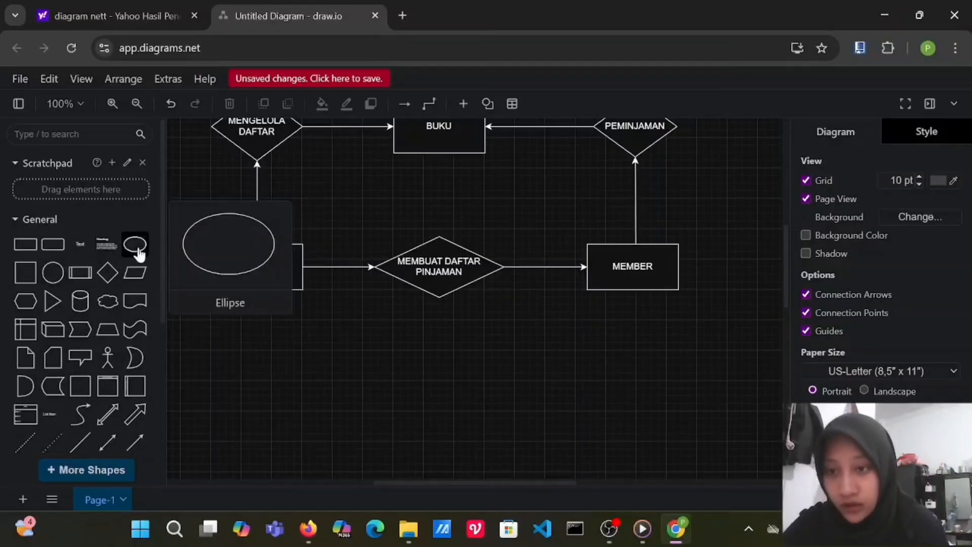
Place a small ellipse at the tip of PEGAWAI's diagonal arrow, label it ID and shrink it to fit the text.
{"action": "left_click", "coordinate": [142, 253]}
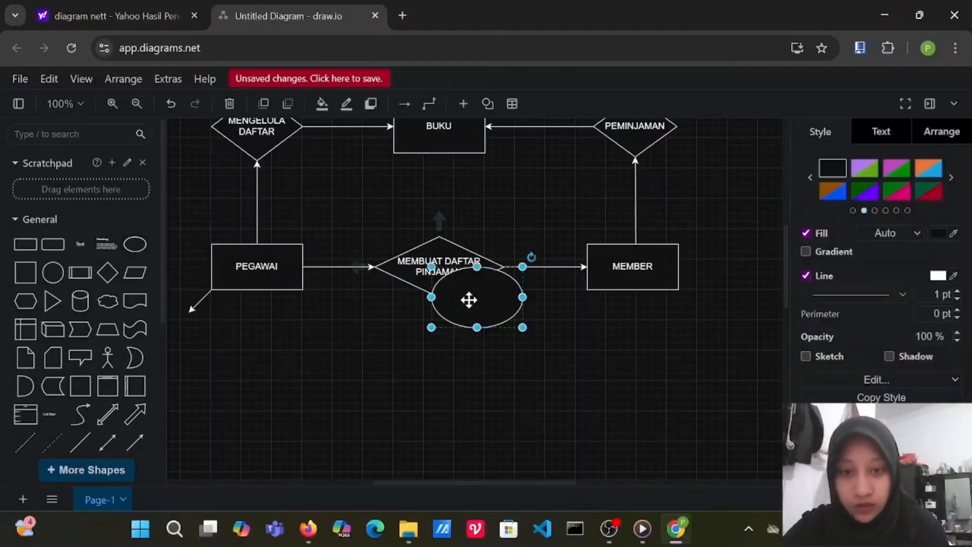
{"action": "left_click_drag", "start_coordinate": [466, 299], "coordinate": [234, 335]}
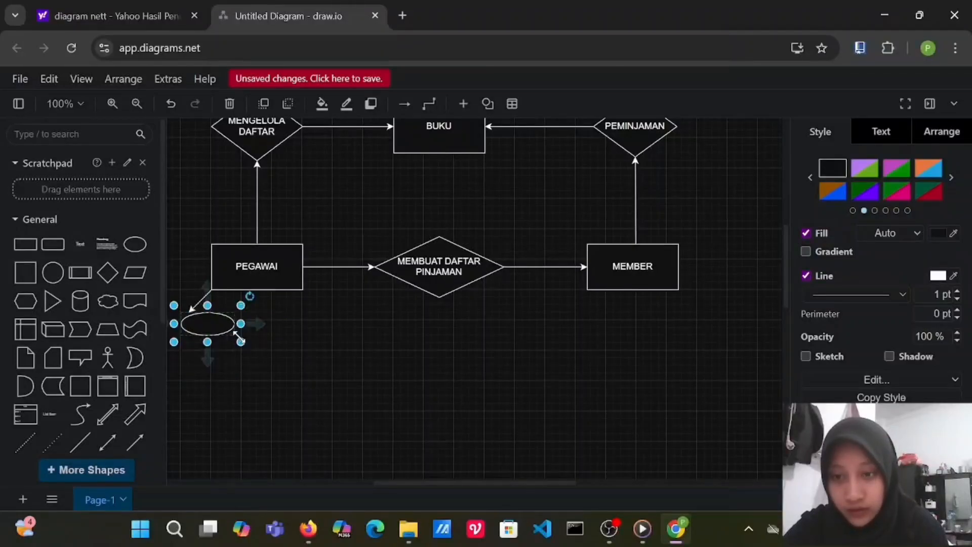
{"action": "double_click", "coordinate": [210, 325]}
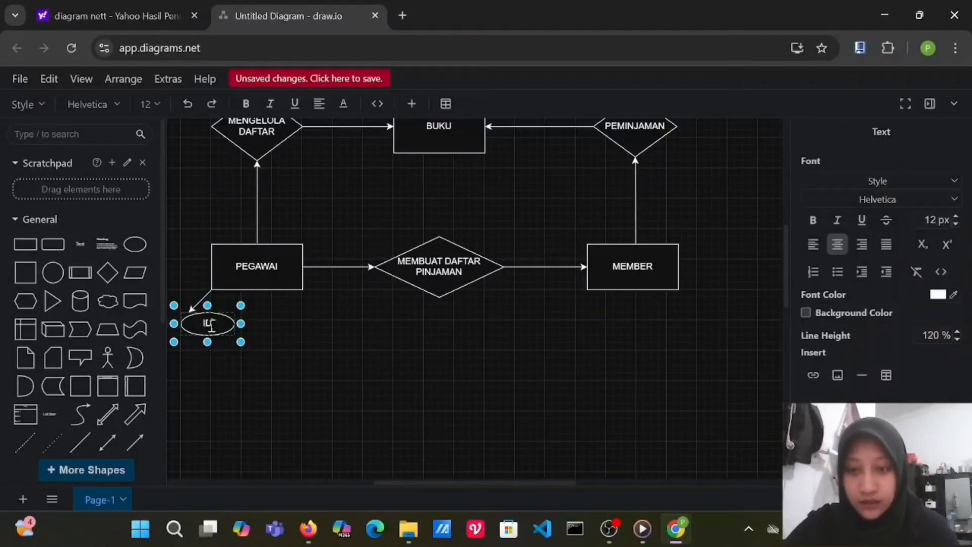
{"action": "type", "text": "ID"}
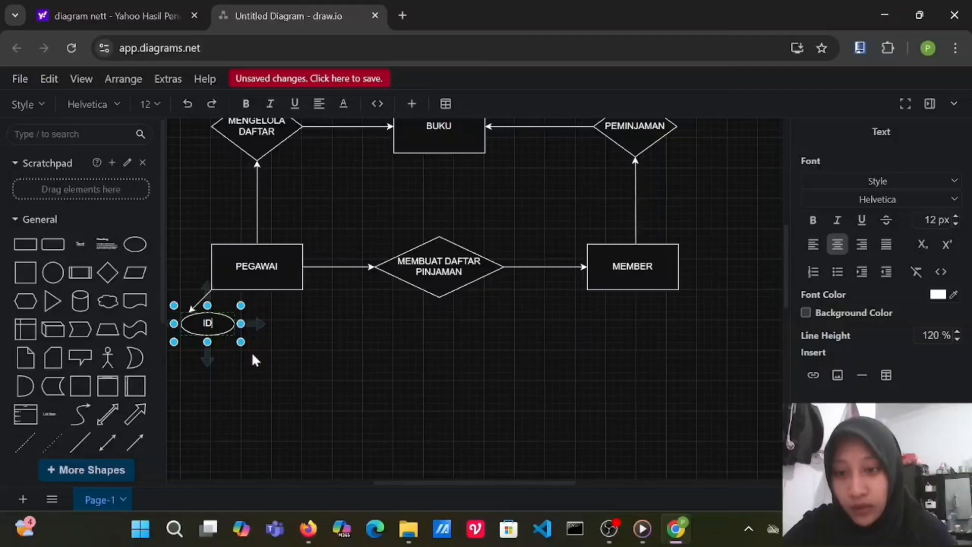
{"action": "left_click_drag", "start_coordinate": [240, 341], "coordinate": [191, 321]}
{"action": "left_click", "coordinate": [238, 335]}
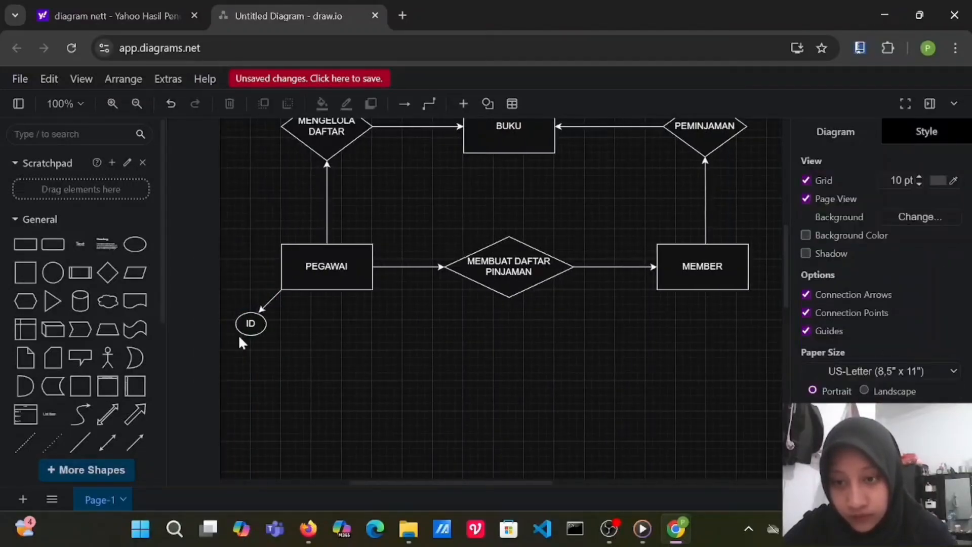
Add a second directional connector below PEGAWAI with a small ellipse labelled NAMA at its tip.
{"action": "left_click", "coordinate": [134, 444]}
{"action": "left_click_drag", "start_coordinate": [463, 310], "coordinate": [242, 359]}
{"action": "left_click", "coordinate": [135, 246]}
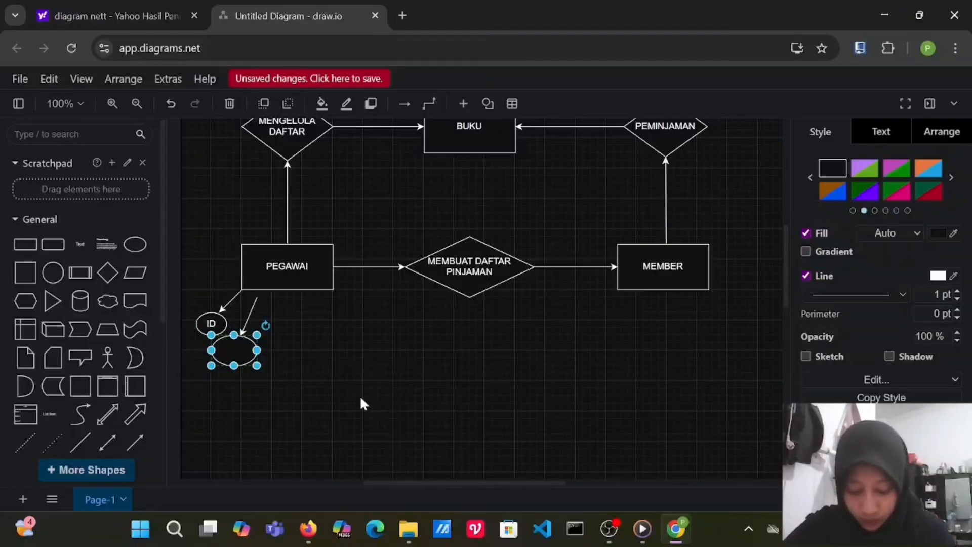
{"action": "key", "text": "F2"}
{"action": "type", "text": "NAMA"}
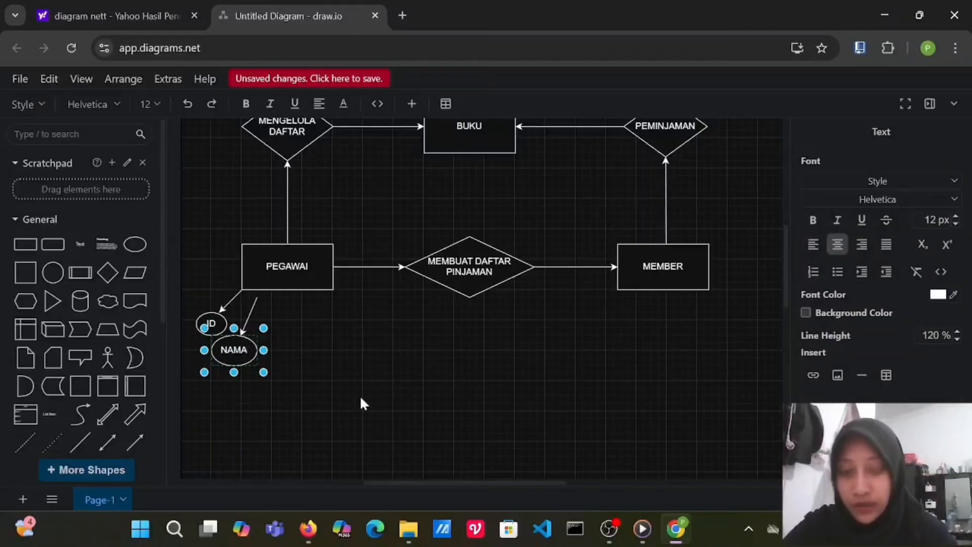
{"action": "key", "text": "Escape"}
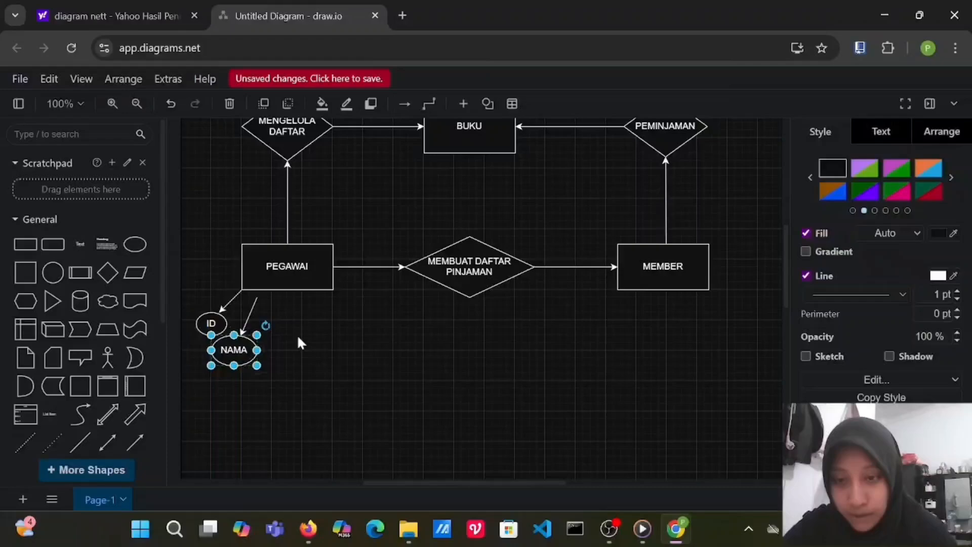
Attach the start of the NAMA arrow to PEGAWAI's lower edge and shift the NAMA ellipse slightly away from ID.
{"action": "left_click", "coordinate": [246, 302]}
{"action": "left_click", "coordinate": [256, 304]}
{"action": "left_click_drag", "start_coordinate": [257, 298], "coordinate": [259, 292]}
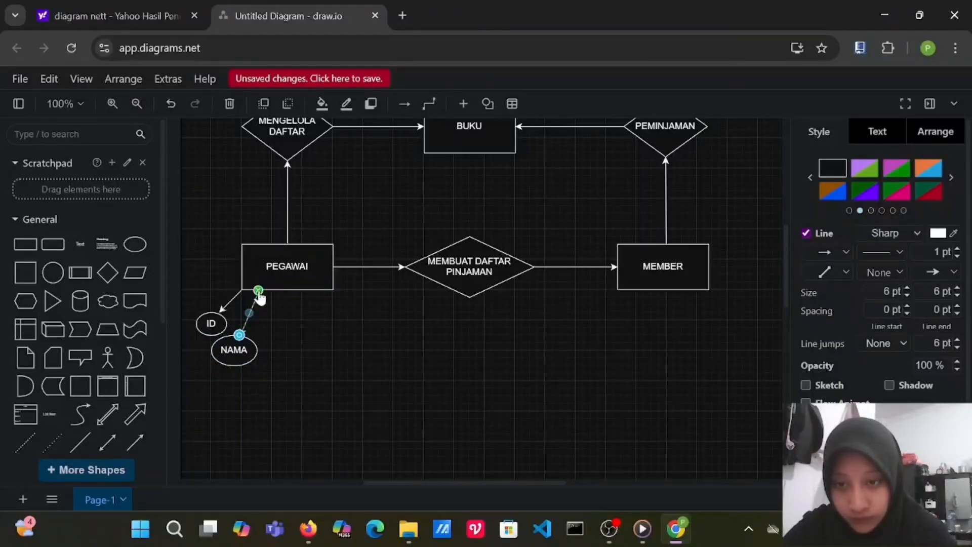
{"action": "left_click", "coordinate": [315, 343]}
{"action": "mouse_move", "coordinate": [236, 349]}
{"action": "left_mouse_down"}
{"action": "mouse_move", "coordinate": [251, 349]}
{"action": "mouse_move", "coordinate": [241, 349]}
{"action": "left_mouse_up"}
{"action": "left_click", "coordinate": [366, 366]}
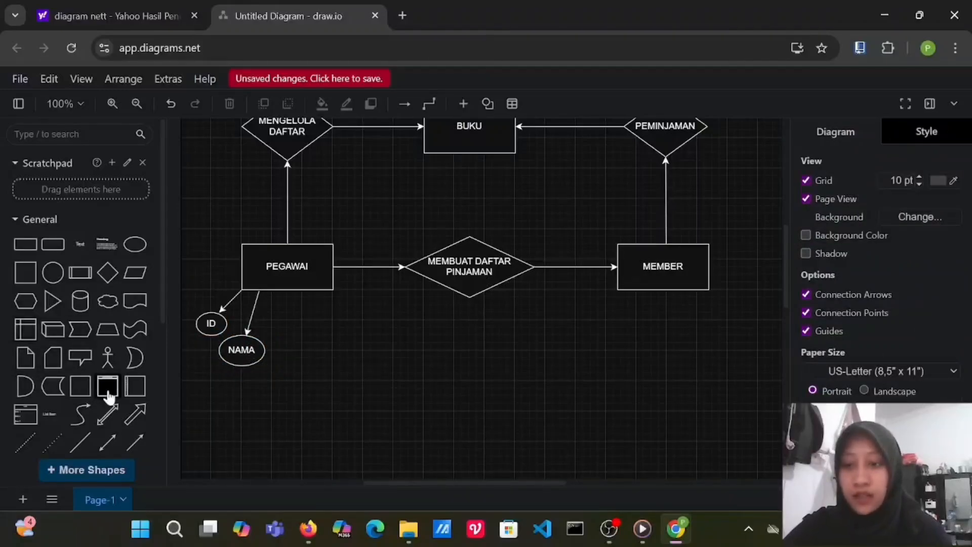
{"action": "left_click", "coordinate": [135, 442]}
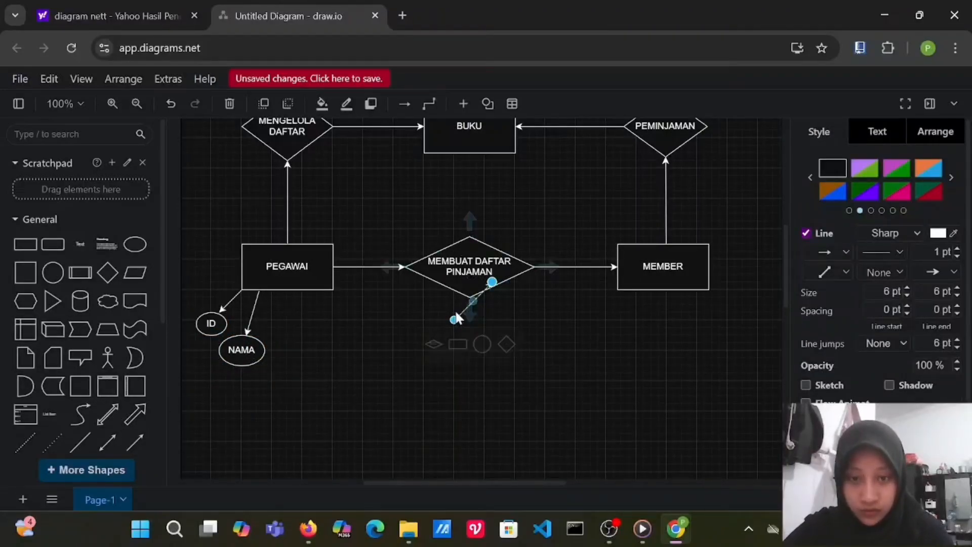
{"action": "left_click_drag", "start_coordinate": [461, 315], "coordinate": [287, 292]}
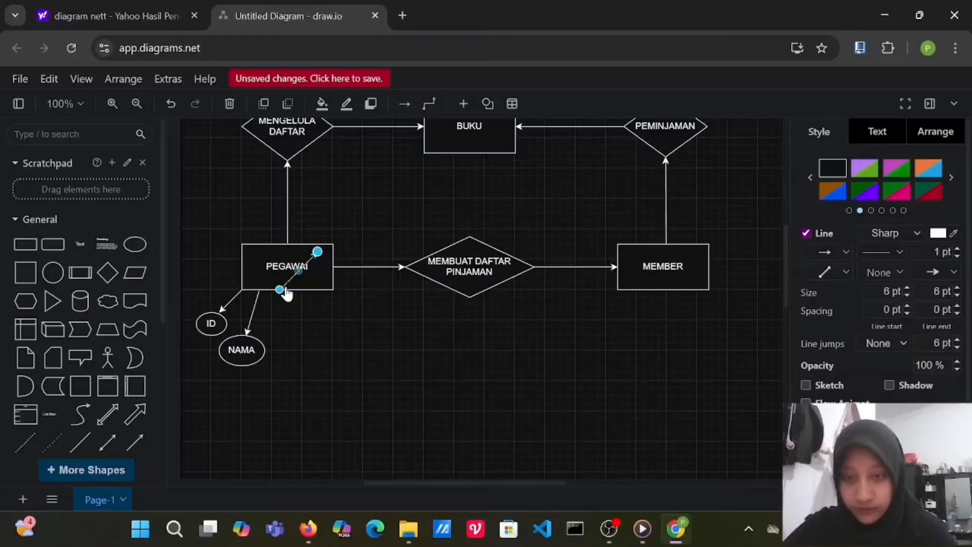
{"action": "key", "text": "Delete"}
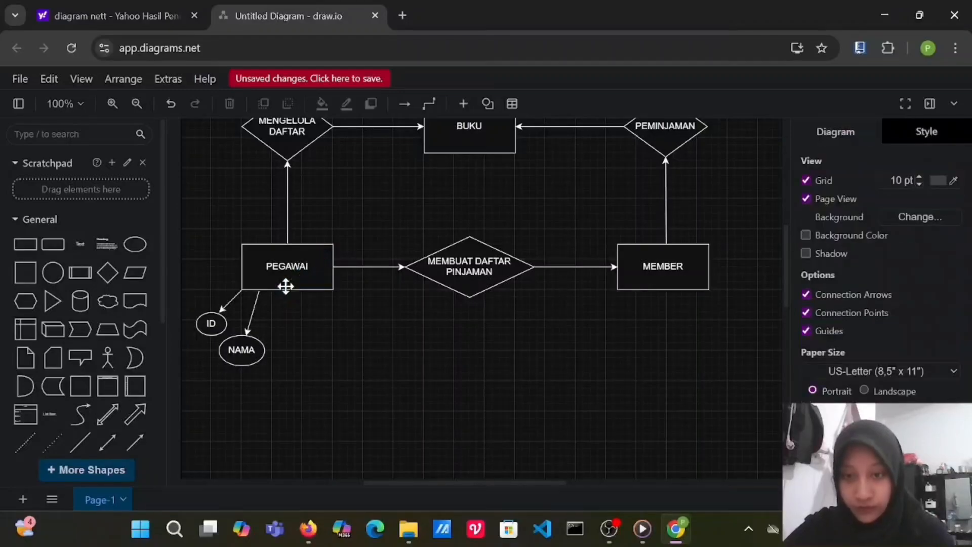
Delete the arrow connecting PEGAWAI to the NAMA ellipse.
{"action": "left_click", "coordinate": [252, 314]}
{"action": "key", "text": "Delete"}
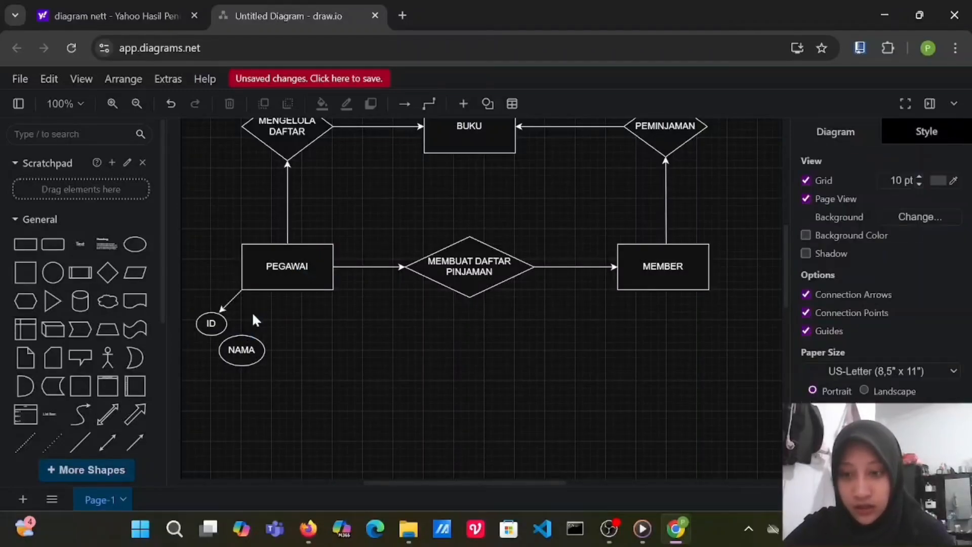
{"action": "left_click", "coordinate": [77, 444]}
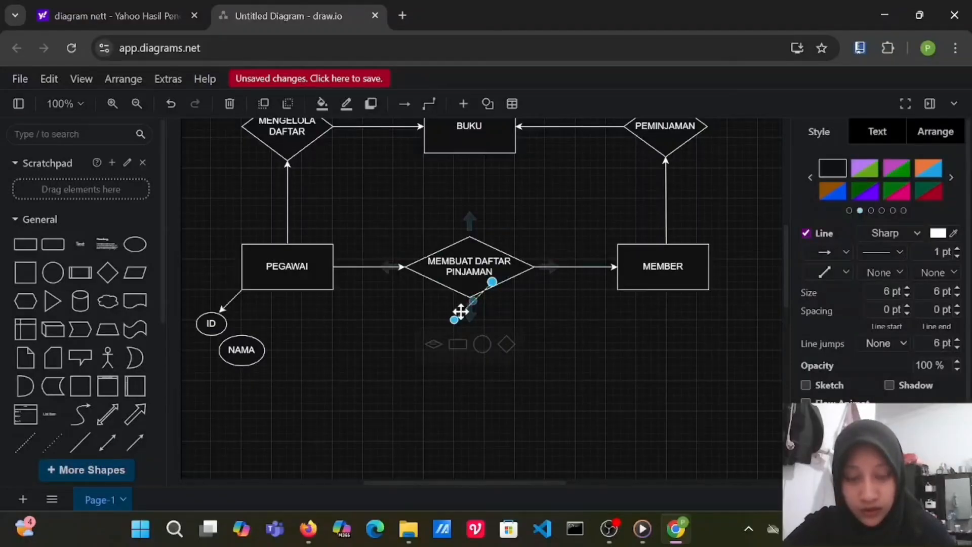
{"action": "left_click_drag", "start_coordinate": [459, 311], "coordinate": [273, 283]}
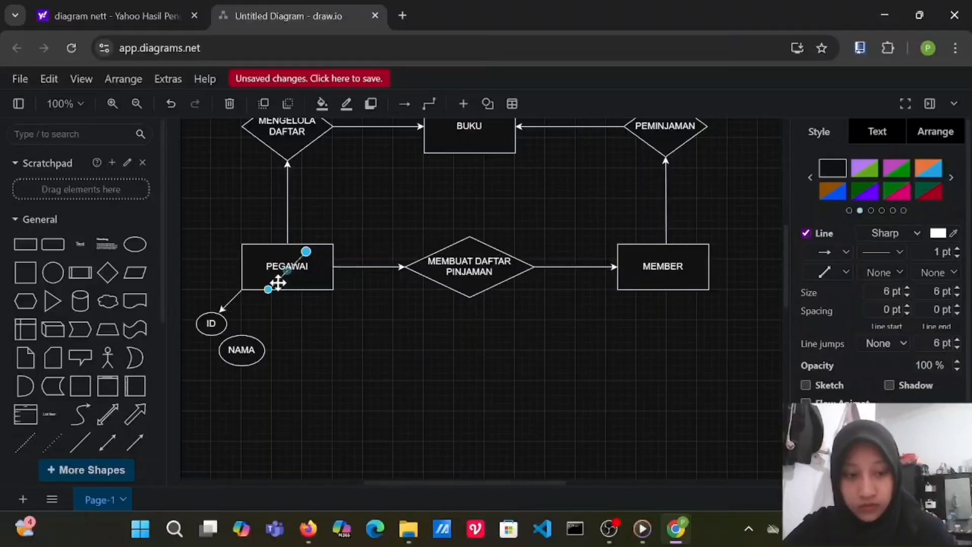
{"action": "key", "text": "Delete"}
Delete the NAMA ellipse, then remove the ID ellipse together with its arrow below PEGAWAI.
{"action": "left_click", "coordinate": [242, 349]}
{"action": "key", "text": "Delete"}
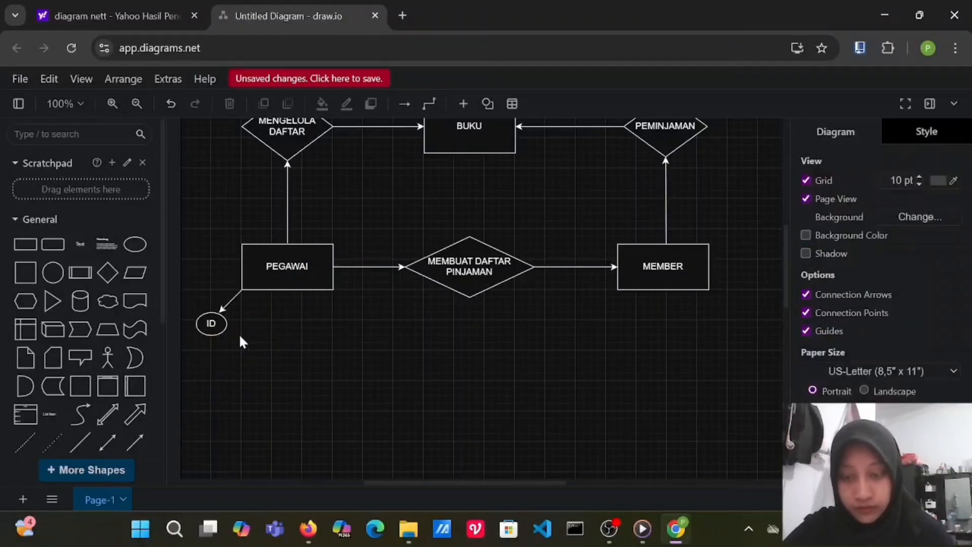
{"action": "left_click", "coordinate": [229, 299]}
{"action": "key", "text": "Delete"}
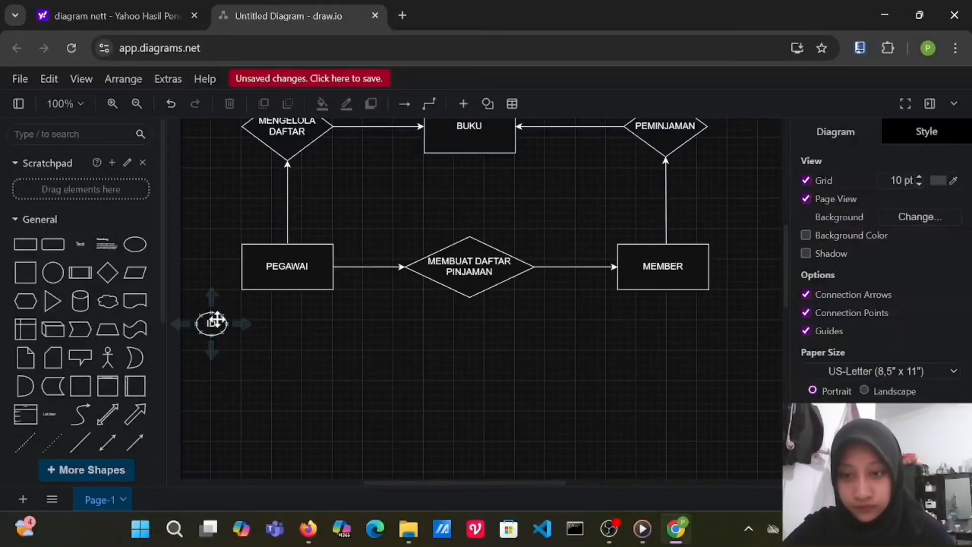
{"action": "left_click", "coordinate": [217, 319]}
{"action": "key", "text": "Delete"}
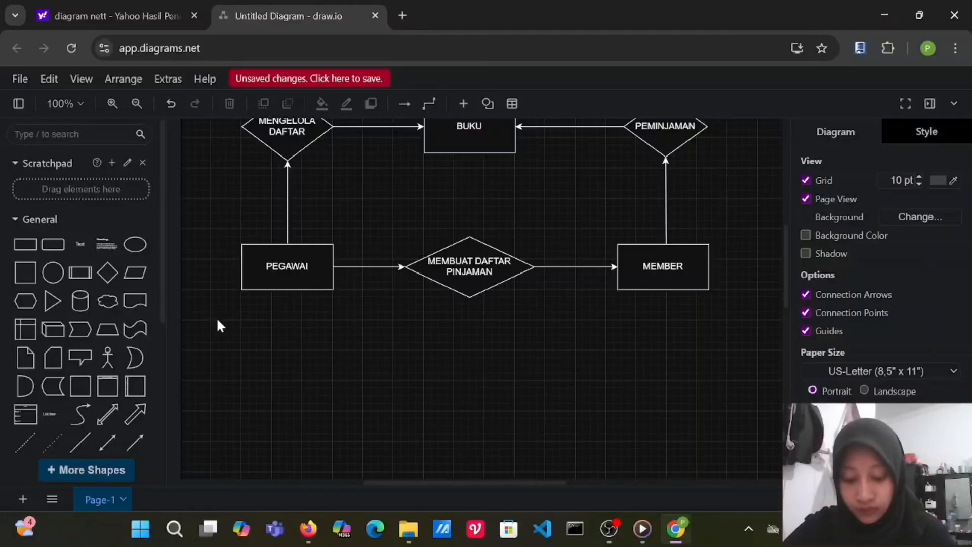
Draw a short plain line without an arrowhead diagonally down and outward from PEGAWAI's lower-left corner.
{"action": "left_click", "coordinate": [80, 442]}
{"action": "left_click_drag", "start_coordinate": [461, 314], "coordinate": [229, 314]}
{"action": "left_click", "coordinate": [293, 320]}
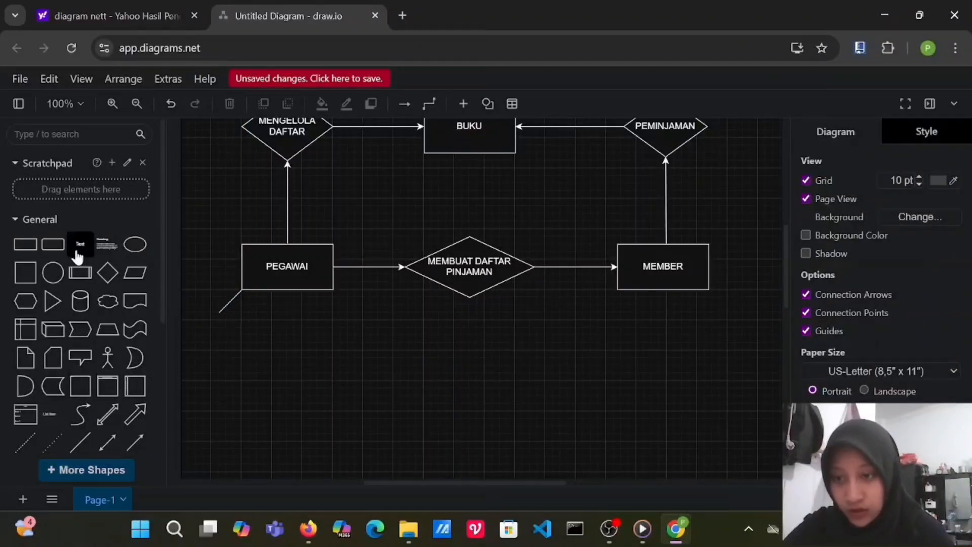
Place a small ellipse labelled ID at the free end of PEGAWAI's lower-left line.
{"action": "left_click", "coordinate": [135, 244]}
{"action": "left_click_drag", "start_coordinate": [464, 280], "coordinate": [215, 333]}
{"action": "left_click_drag", "start_coordinate": [272, 380], "coordinate": [217, 322]}
{"action": "double_click", "coordinate": [217, 322]}
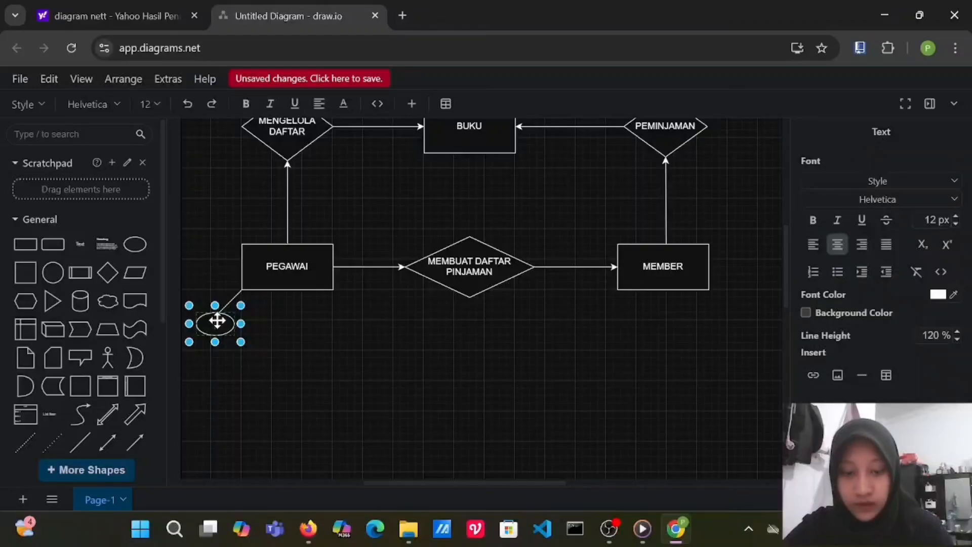
{"action": "left_click", "coordinate": [220, 382]}
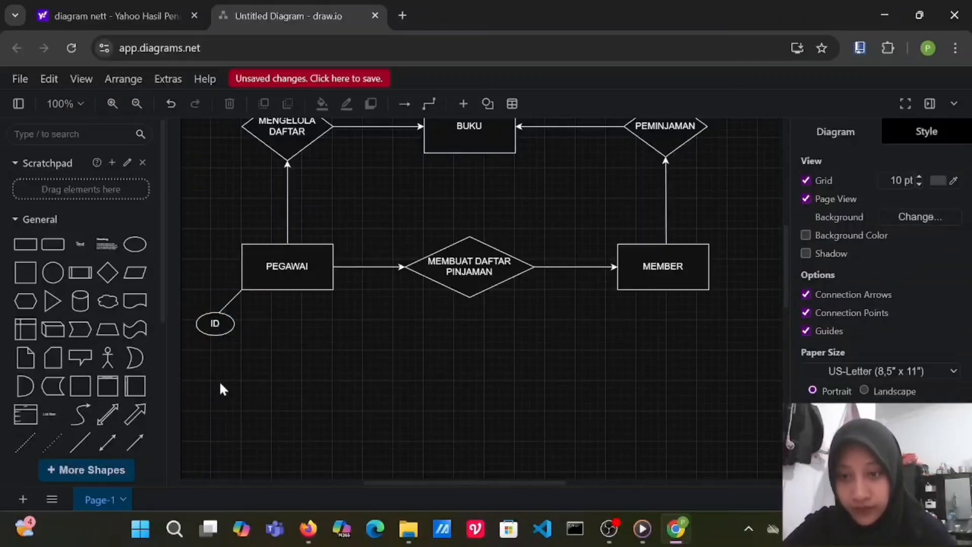
Draw a second plain line from PEGAWAI's lower edge, slanting down between the ID ellipse and the rectangle's middle.
{"action": "left_click", "coordinate": [85, 448]}
{"action": "left_click_drag", "start_coordinate": [465, 309], "coordinate": [264, 293]}
{"action": "left_click_drag", "start_coordinate": [244, 334], "coordinate": [249, 335]}
Add a small ellipse labelled NAMA at the end of the second line below PEGAWAI.
{"action": "left_click", "coordinate": [142, 257]}
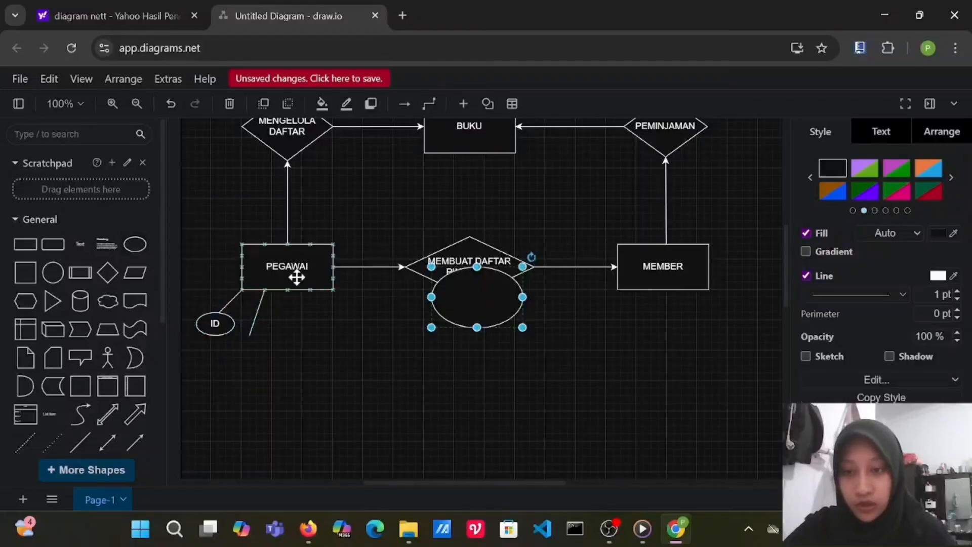
{"action": "left_click_drag", "start_coordinate": [488, 304], "coordinate": [254, 348]}
{"action": "double_click", "coordinate": [254, 348]}
{"action": "type", "text": "NAMA"}
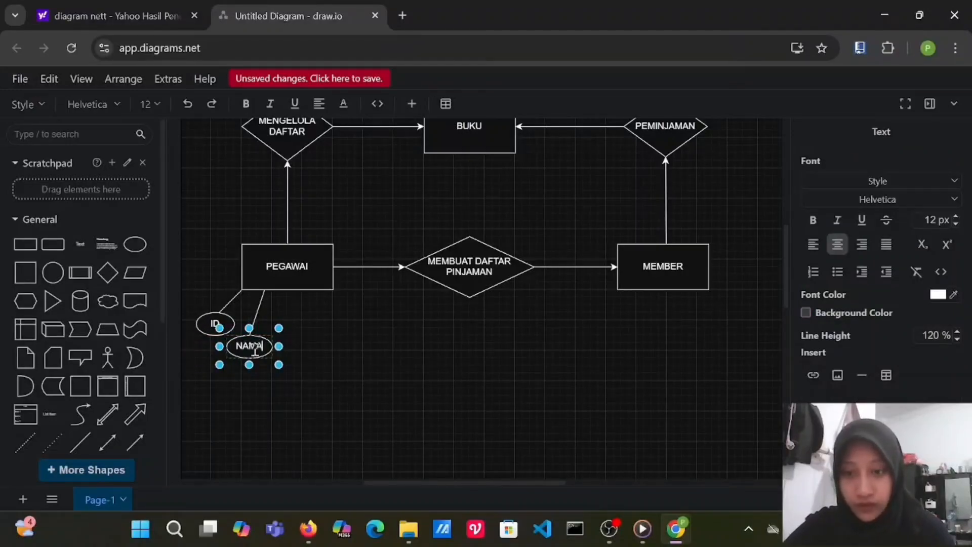
{"action": "left_click", "coordinate": [399, 381]}
{"action": "left_click", "coordinate": [315, 276]}
{"action": "left_click", "coordinate": [342, 402]}
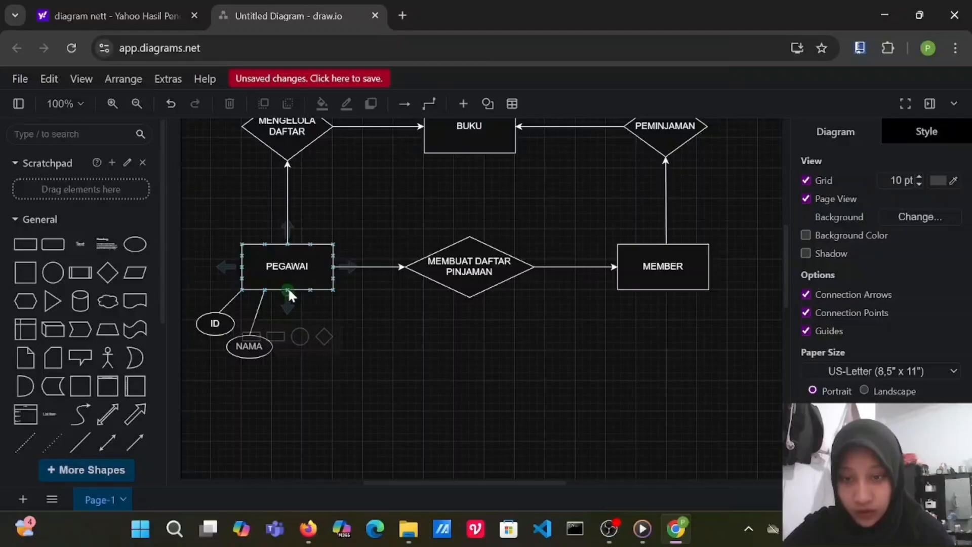
{"action": "left_click_drag", "start_coordinate": [288, 304], "coordinate": [288, 336]}
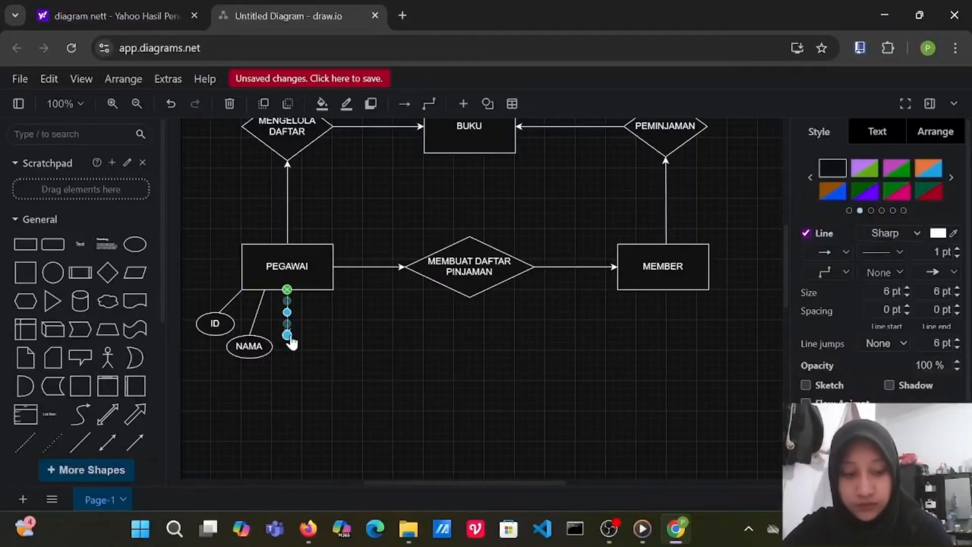
{"action": "key", "text": "Delete"}
Draw a plain vertical line straight down from the middle of PEGAWAI's lower edge, ending below the NAMA ellipse.
{"action": "left_click", "coordinate": [80, 442]}
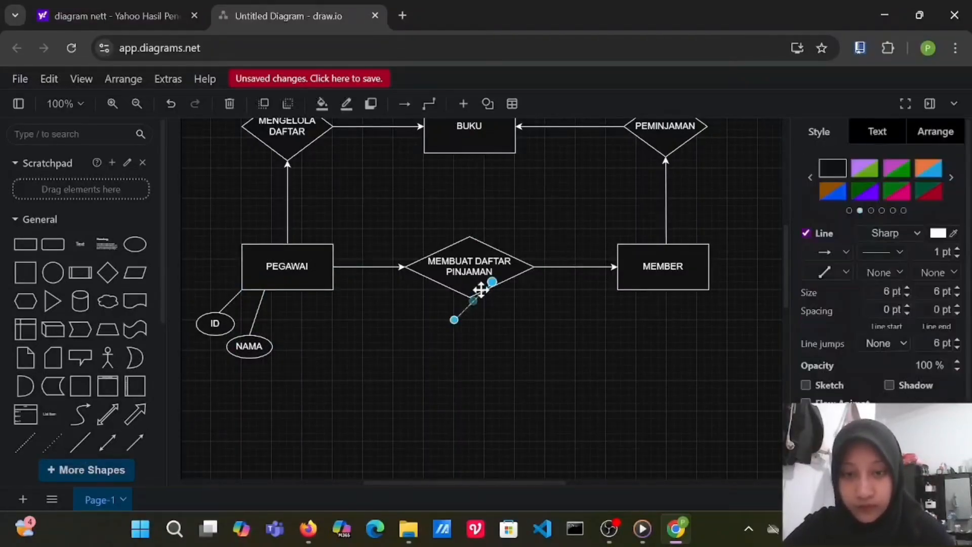
{"action": "left_click_drag", "start_coordinate": [462, 314], "coordinate": [288, 367]}
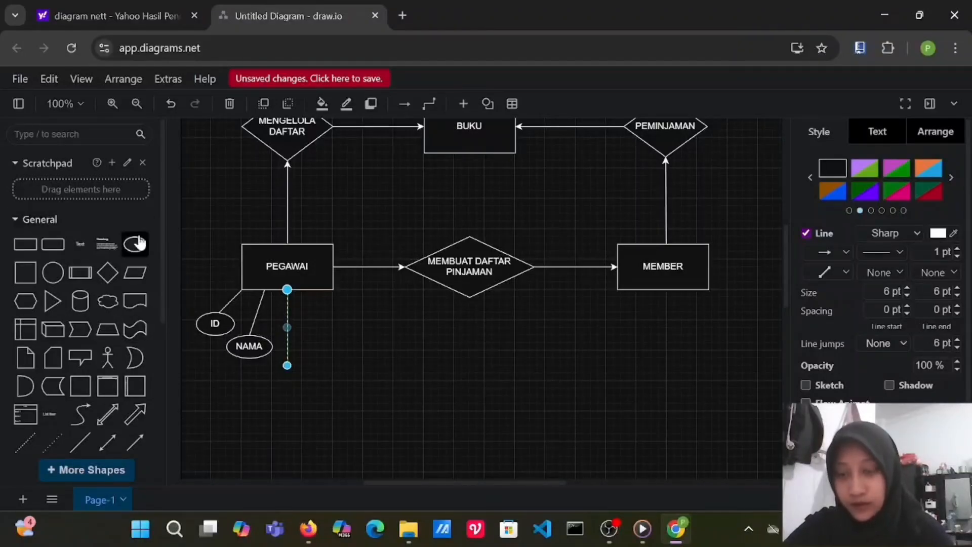
{"action": "left_click", "coordinate": [135, 244]}
{"action": "left_click_drag", "start_coordinate": [295, 282], "coordinate": [366, 369]}
{"action": "key", "text": "ctrl+z"}
{"action": "key", "text": "ctrl+z"}
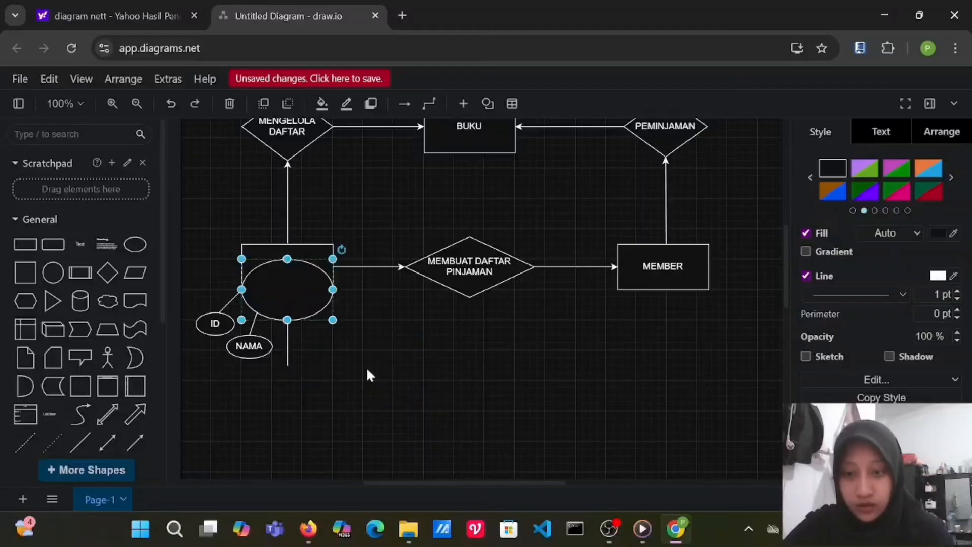
{"action": "left_click", "coordinate": [365, 366]}
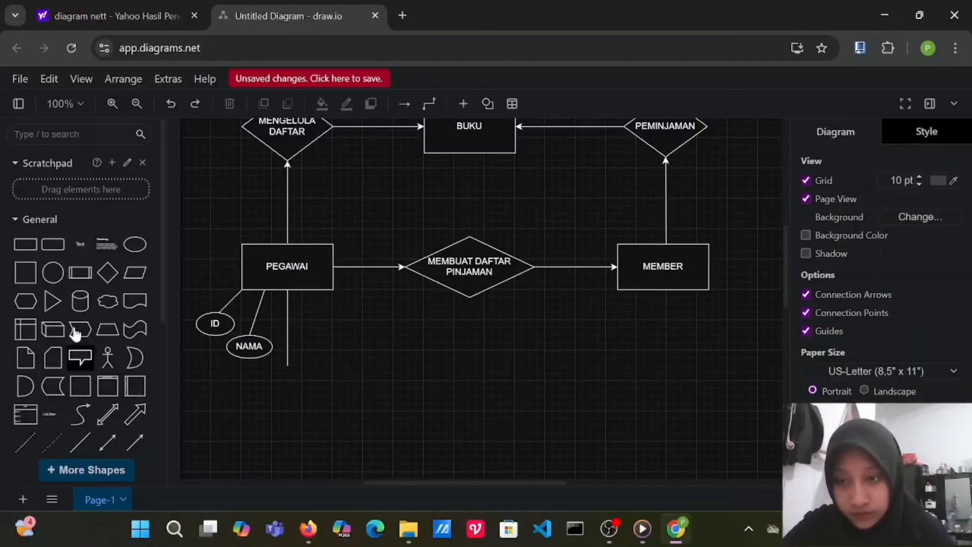
Place a small ellipse at the end of PEGAWAI's vertical line, label it JABATAN and widen it to fit the text.
{"action": "left_click", "coordinate": [134, 245]}
{"action": "left_click_drag", "start_coordinate": [495, 308], "coordinate": [291, 377]}
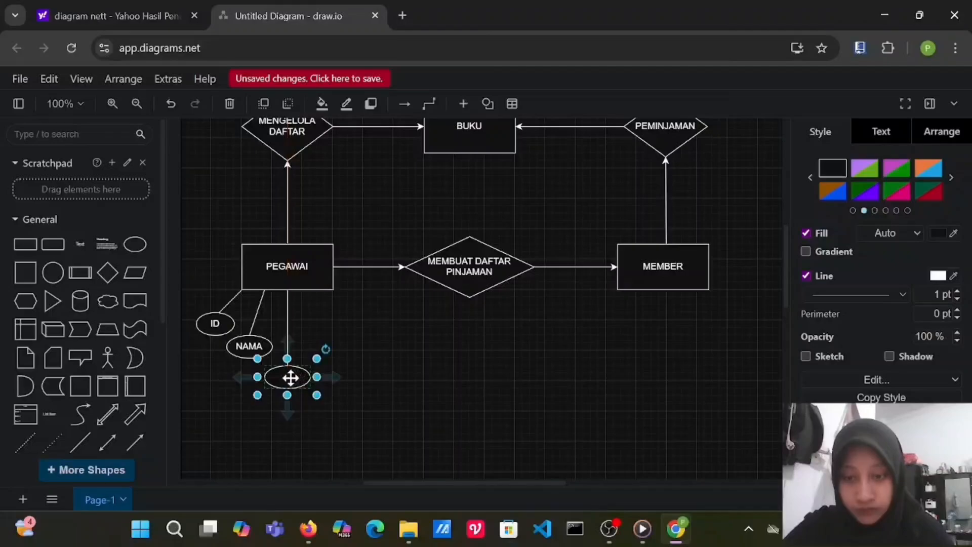
{"action": "double_click", "coordinate": [291, 378]}
{"action": "type", "text": "JABATAN"}
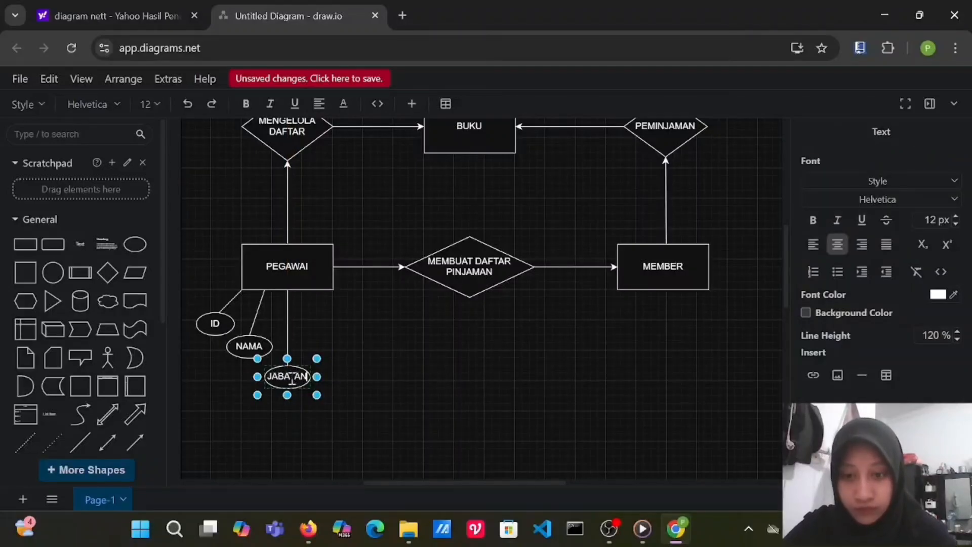
{"action": "left_click_drag", "start_coordinate": [317, 395], "coordinate": [303, 379]}
{"action": "left_click", "coordinate": [383, 369]}
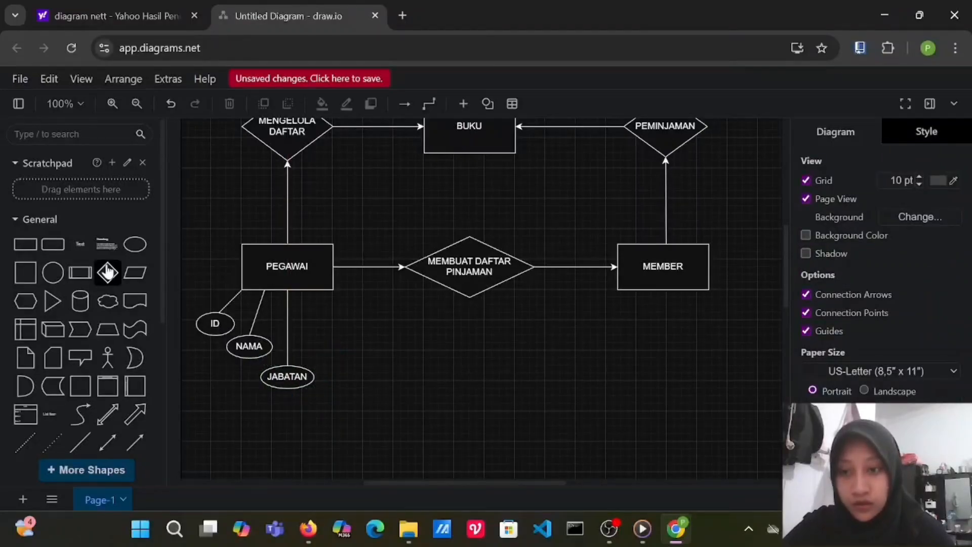
{"action": "left_click", "coordinate": [80, 443]}
{"action": "mouse_move", "coordinate": [460, 321]}
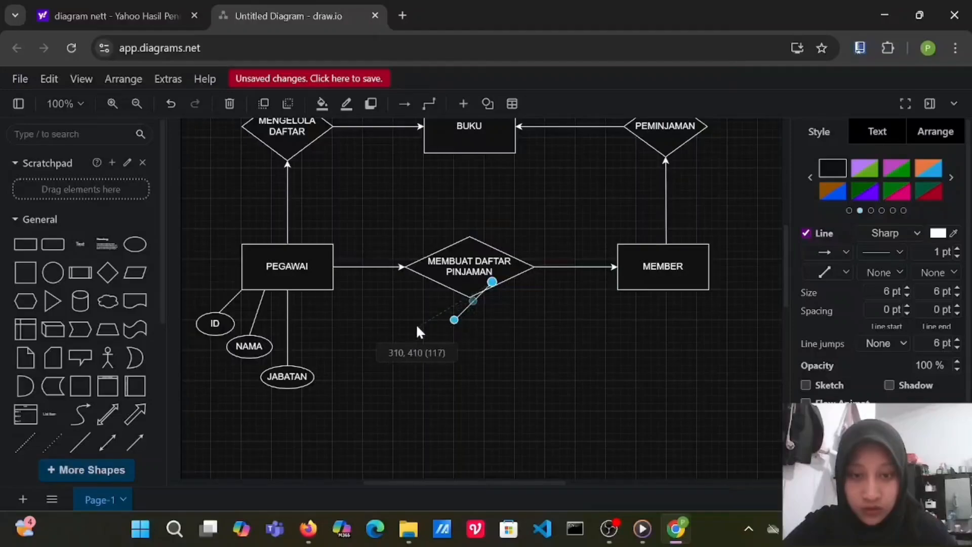
{"action": "left_click", "coordinate": [488, 318]}
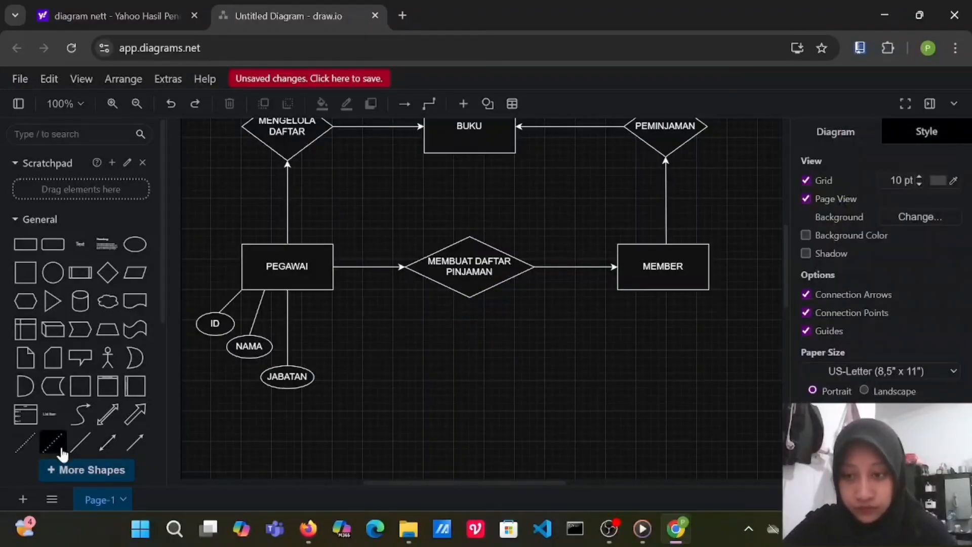
Draw a plain line slanting down to the right from PEGAWAI's lower edge, between its middle and lower-right corner.
{"action": "left_click", "coordinate": [80, 442]}
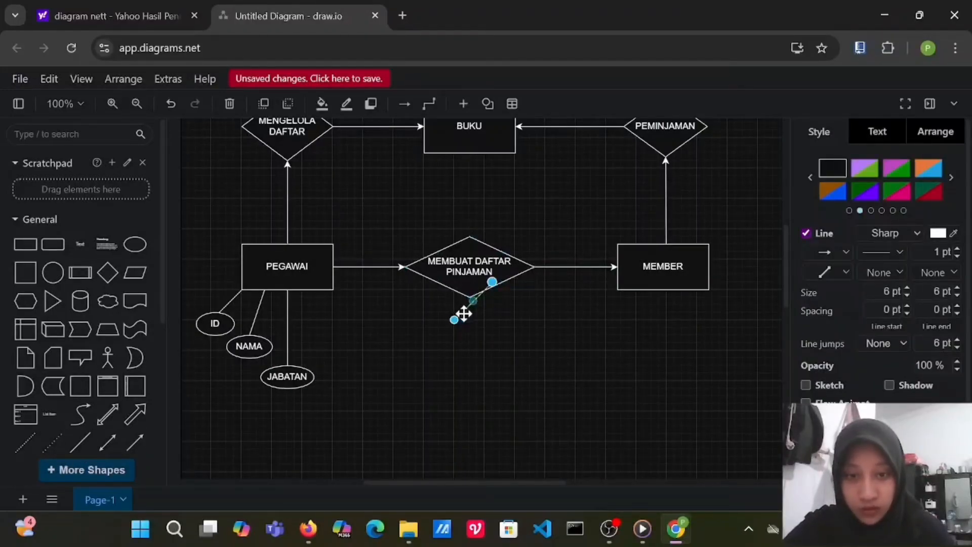
{"action": "left_click_drag", "start_coordinate": [464, 314], "coordinate": [332, 342]}
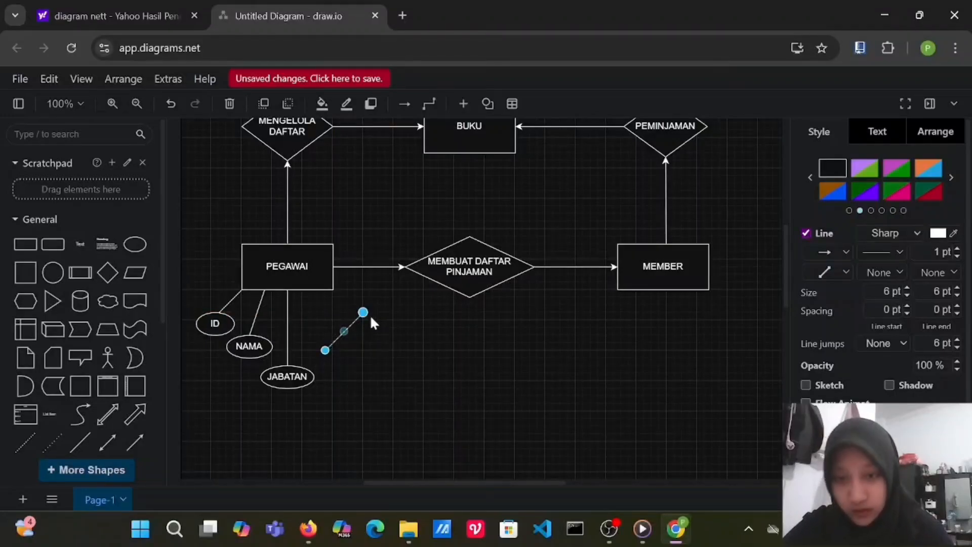
{"action": "left_click_drag", "start_coordinate": [363, 313], "coordinate": [309, 290]}
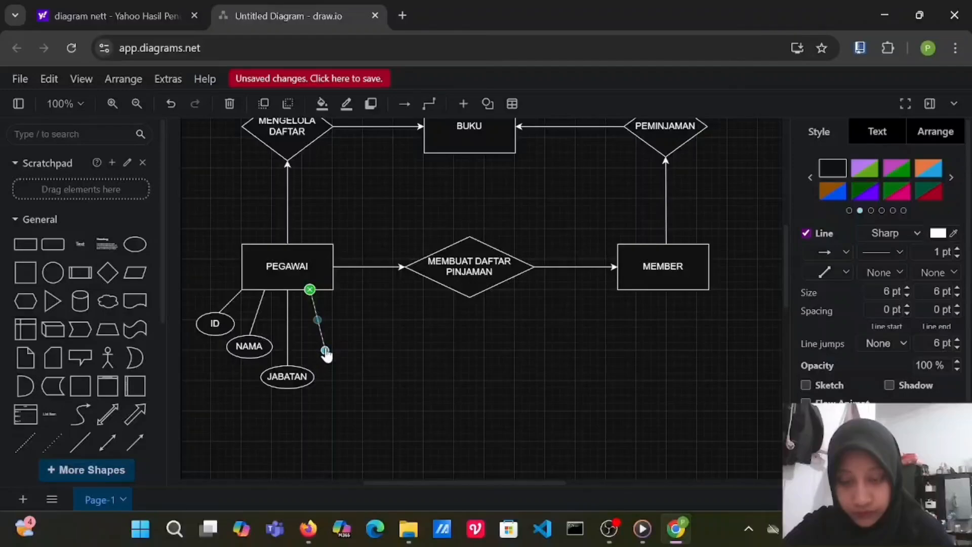
{"action": "left_click_drag", "start_coordinate": [326, 355], "coordinate": [325, 336]}
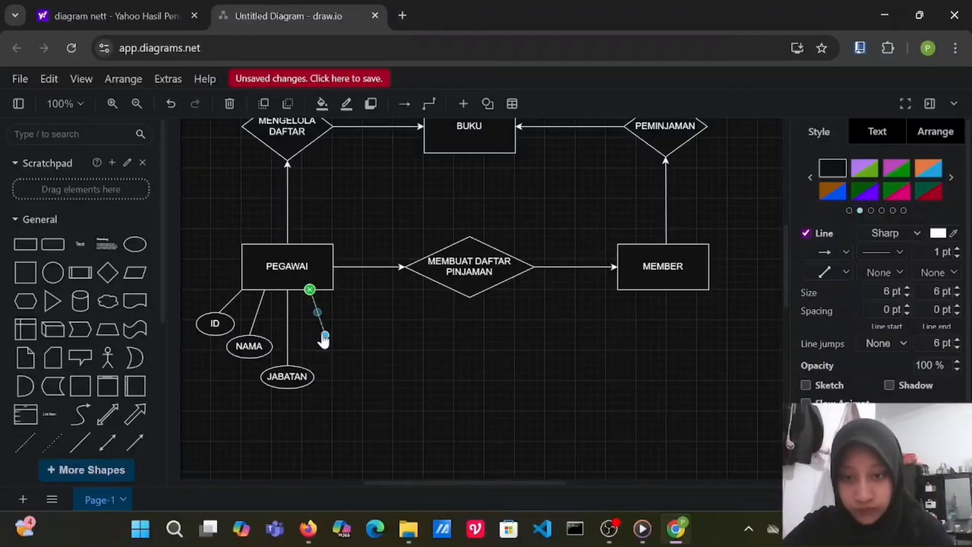
{"action": "left_click", "coordinate": [206, 433]}
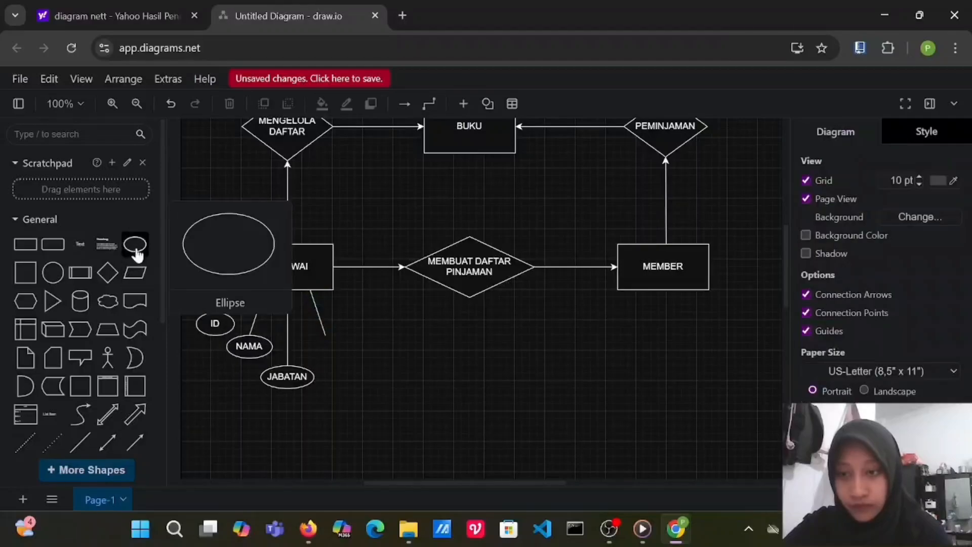
Add a small ellipse labelled ALAMAT at the end of the right-slanting line and size it to fit the text.
{"action": "left_click", "coordinate": [135, 246]}
{"action": "left_click_drag", "start_coordinate": [484, 309], "coordinate": [330, 350]}
{"action": "type", "text": "ALAMAT"}
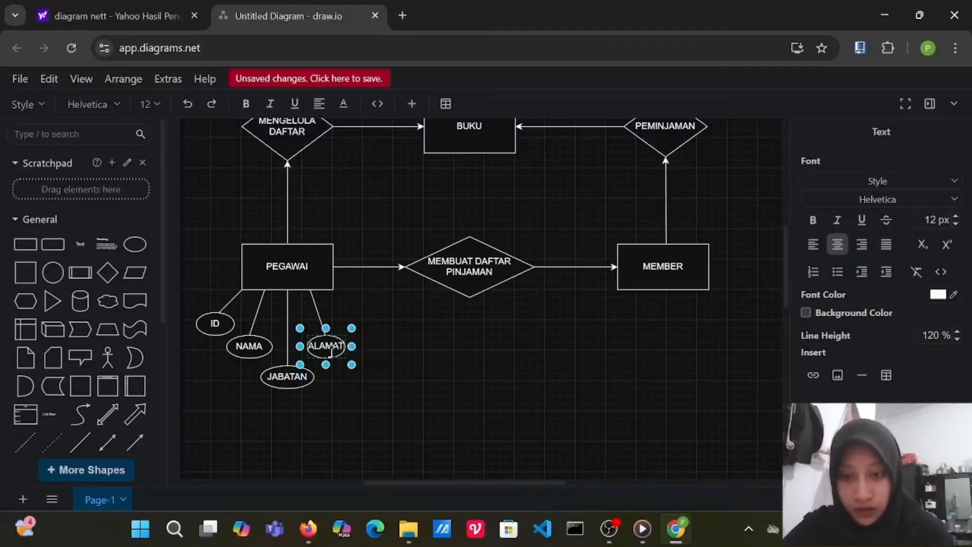
{"action": "left_click_drag", "start_coordinate": [352, 347], "coordinate": [356, 345]}
{"action": "left_click", "coordinate": [415, 357]}
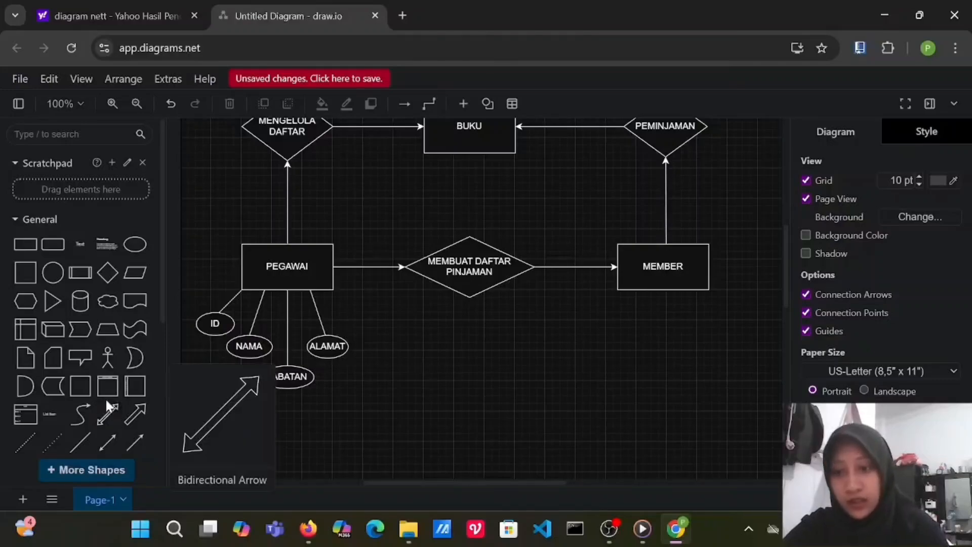
Draw a short plain line from PEGAWAI's lower-right corner and fit a small ellipse labelled NO TELP at its end.
{"action": "left_click", "coordinate": [80, 454]}
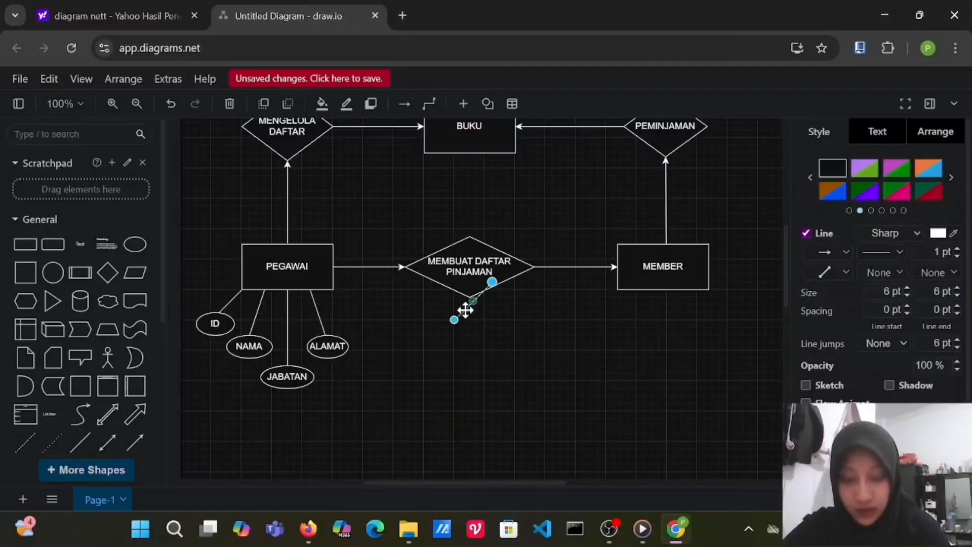
{"action": "left_click_drag", "start_coordinate": [465, 310], "coordinate": [372, 335]}
{"action": "left_click", "coordinate": [134, 244]}
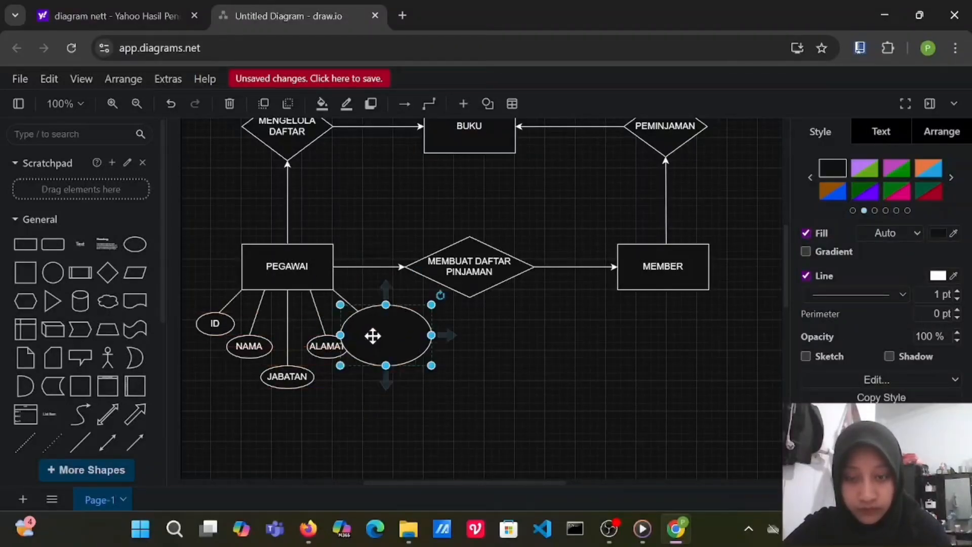
{"action": "left_click_drag", "start_coordinate": [431, 366], "coordinate": [379, 328]}
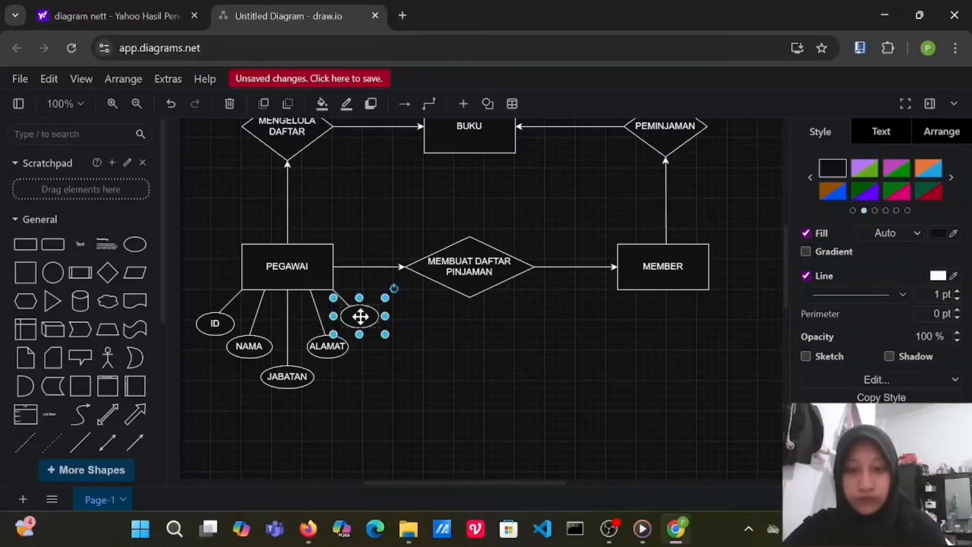
{"action": "double_click", "coordinate": [360, 316]}
{"action": "type", "text": "NO TELP"}
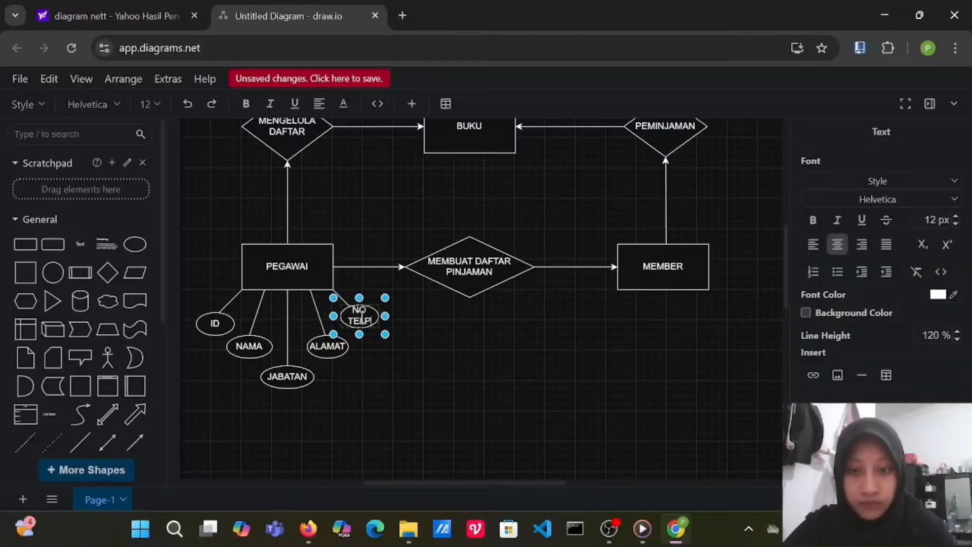
{"action": "left_click_drag", "start_coordinate": [384, 334], "coordinate": [393, 331]}
Lengthen the line from PEGAWAI's lower-right corner and shift the NO TELP ellipse down to its new end.
{"action": "left_click", "coordinate": [338, 296]}
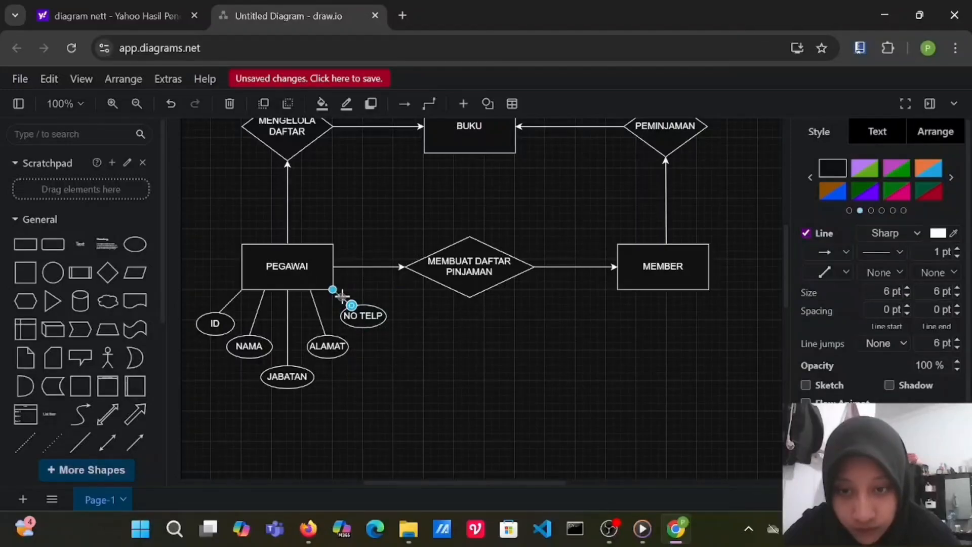
{"action": "left_click_drag", "start_coordinate": [351, 305], "coordinate": [377, 322]}
{"action": "left_click", "coordinate": [379, 316]}
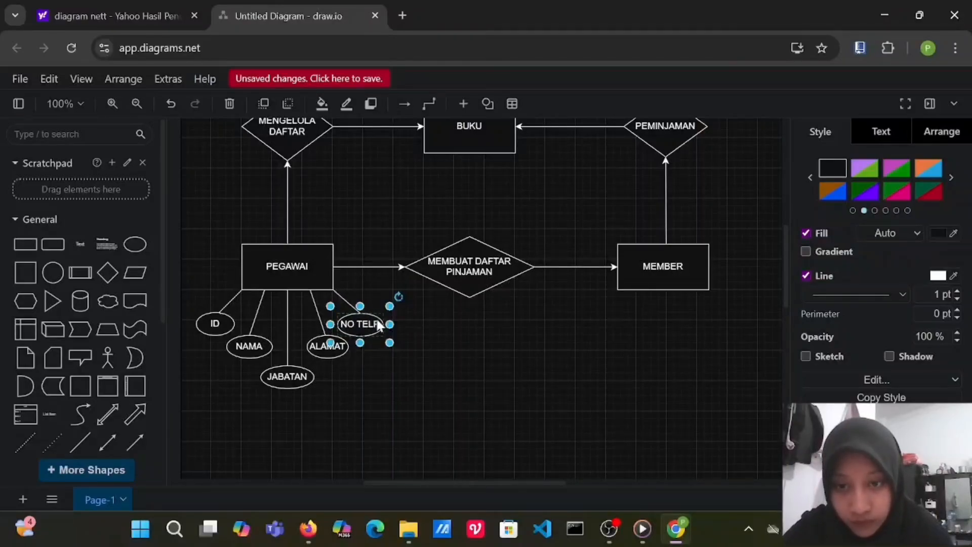
Nudge the line from PEGAWAI to ALAMAT and the ALAMAT ellipse slightly so that they line up.
{"action": "left_click", "coordinate": [320, 335]}
{"action": "left_click", "coordinate": [318, 320]}
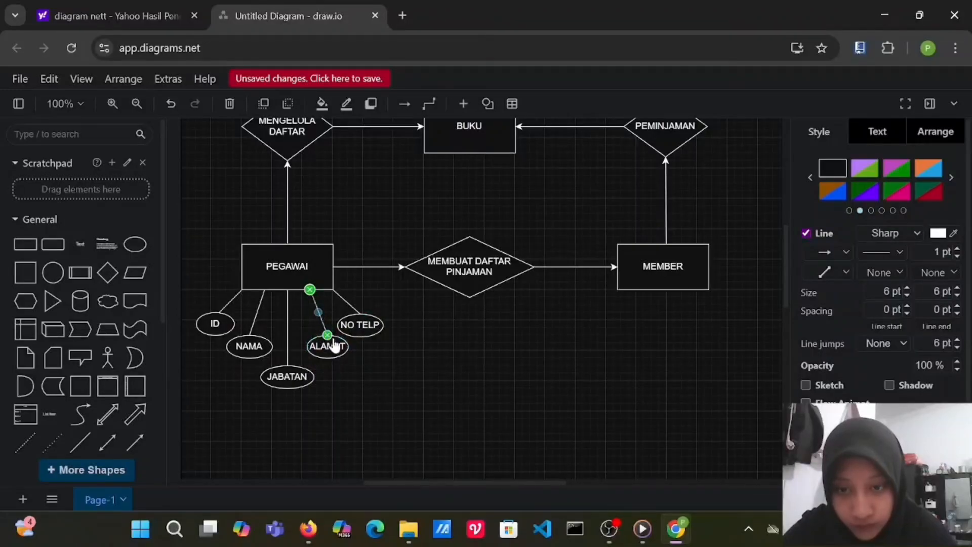
{"action": "left_click", "coordinate": [443, 400]}
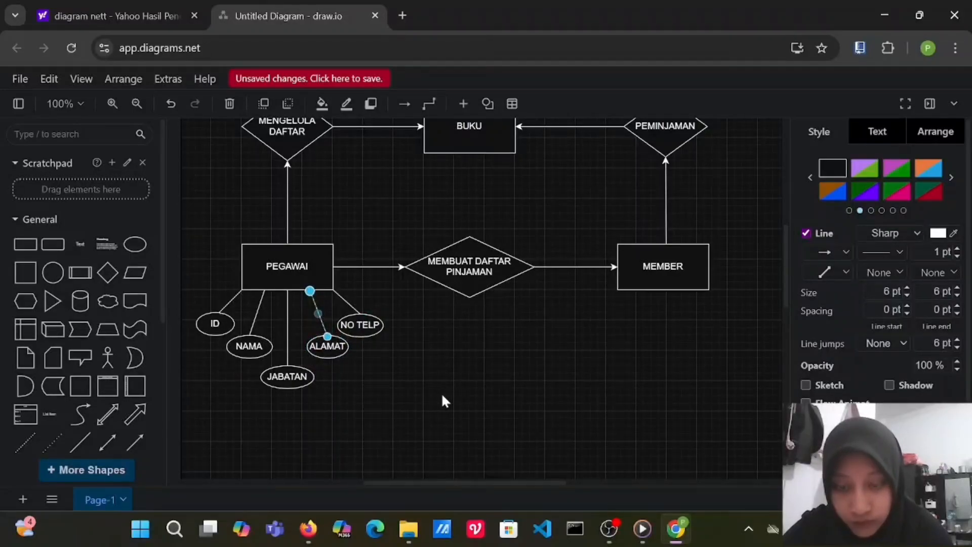
{"action": "left_click", "coordinate": [325, 353]}
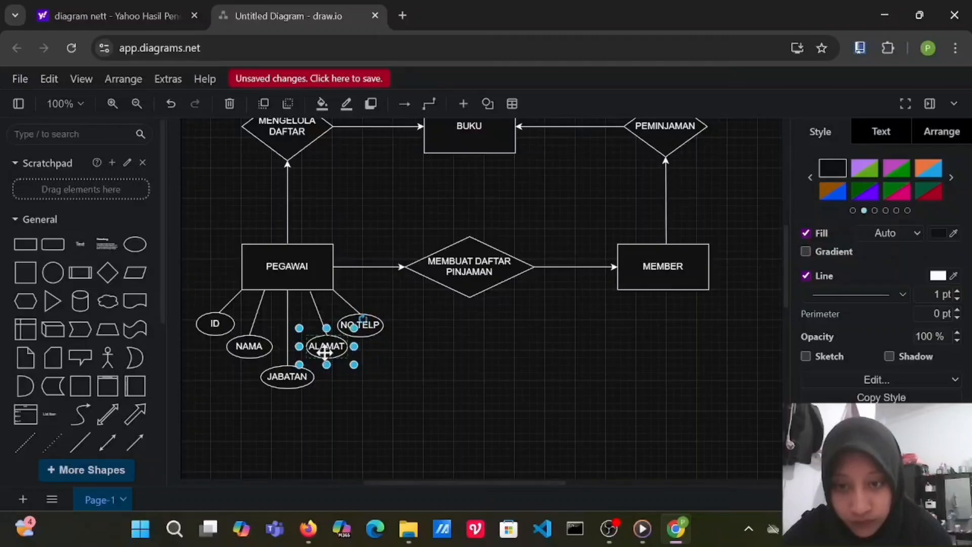
{"action": "left_click", "coordinate": [424, 411]}
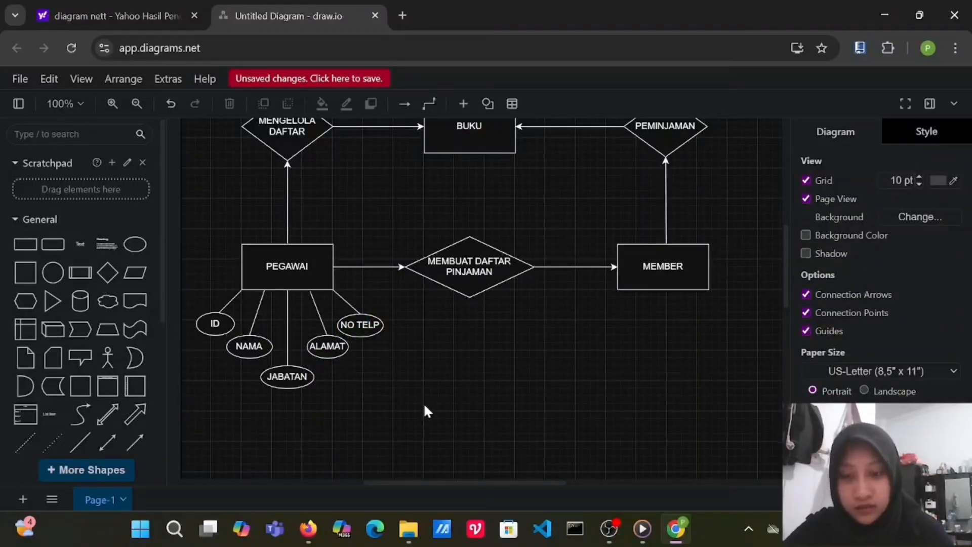
Review the whole diagram, checking the attribute ellipses and relationships around BUKU, PEGAWAI and MEMBER.
{"action": "scroll", "coordinate": [424, 406], "scroll_direction": "up", "scroll_amount": 3}
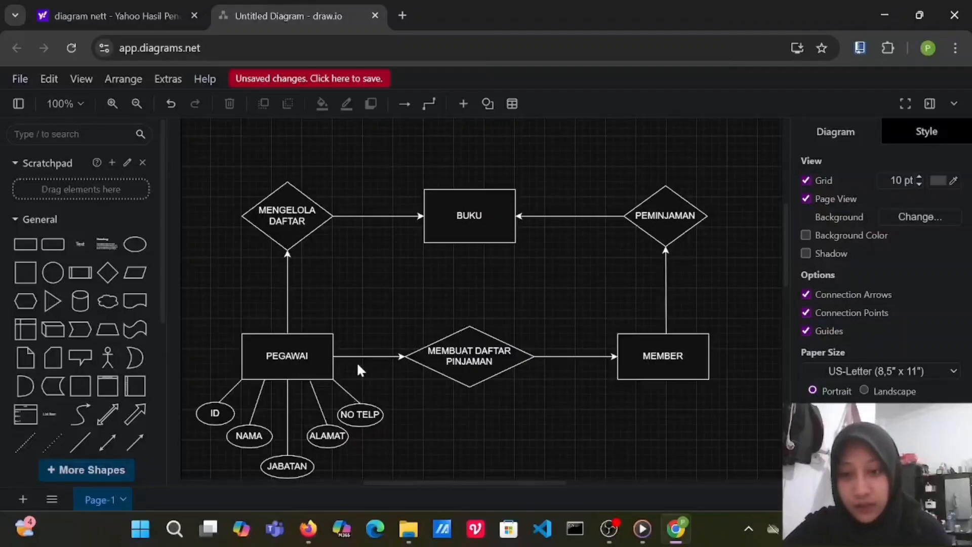
{"action": "scroll", "coordinate": [357, 365], "scroll_direction": "down", "scroll_amount": 1}
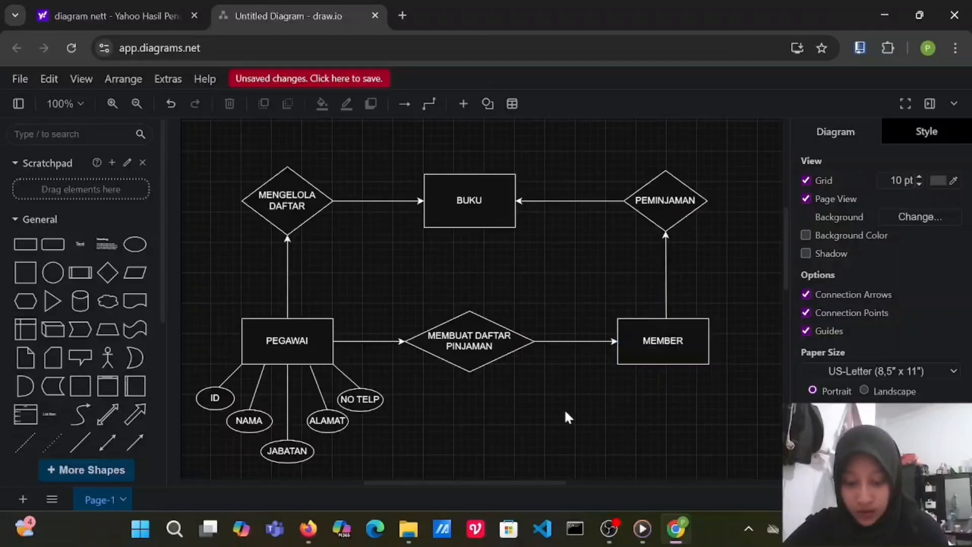
{"action": "scroll", "coordinate": [646, 341], "scroll_direction": "down", "scroll_amount": 5}
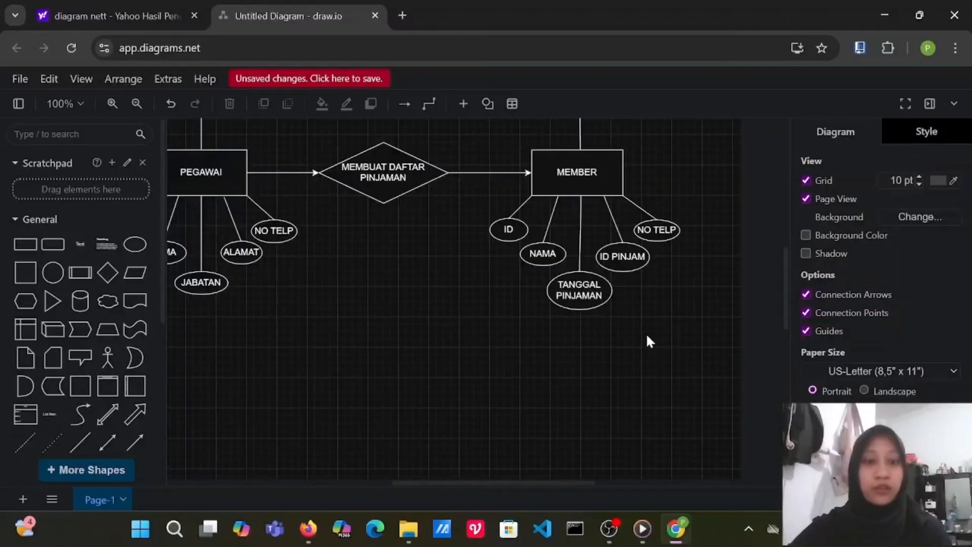
{"action": "scroll", "coordinate": [647, 341], "scroll_direction": "left", "scroll_amount": 3}
{"action": "scroll", "coordinate": [648, 341], "scroll_direction": "up", "scroll_amount": 2}
{"action": "scroll", "coordinate": [648, 341], "scroll_direction": "right", "scroll_amount": 2}
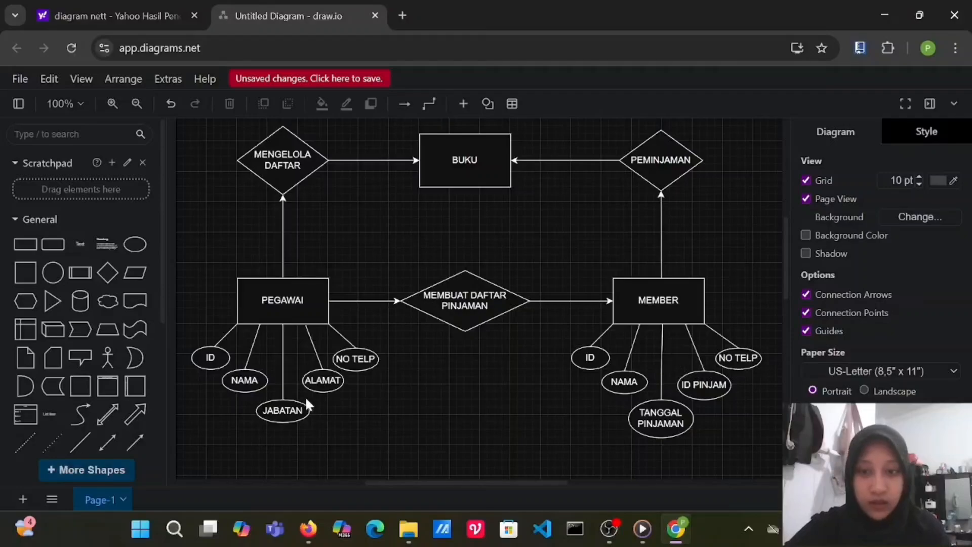
{"action": "scroll", "coordinate": [516, 329], "scroll_direction": "up", "scroll_amount": 4}
{"action": "scroll", "coordinate": [513, 328], "scroll_direction": "down", "scroll_amount": 2}
{"action": "scroll", "coordinate": [513, 328], "scroll_direction": "right", "scroll_amount": 1}
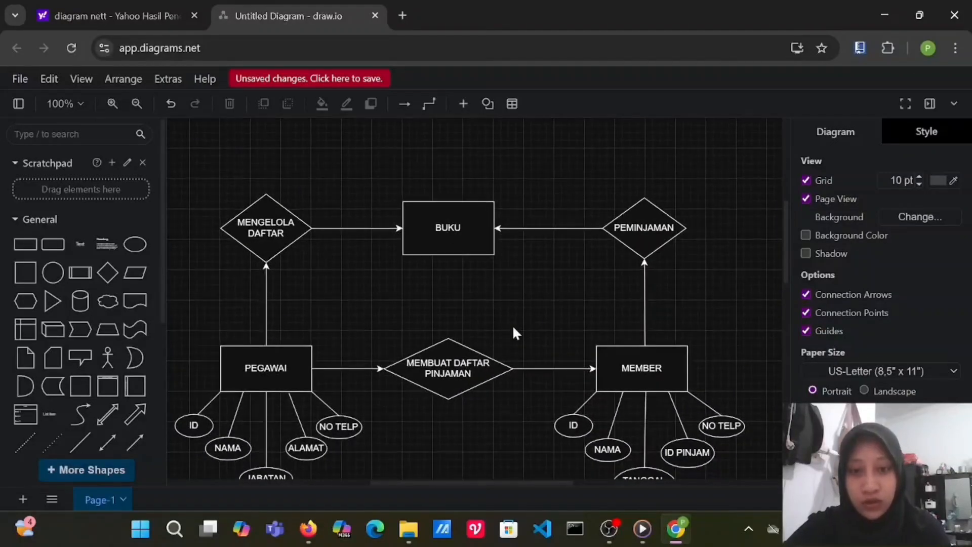
{"action": "scroll", "coordinate": [574, 194], "scroll_direction": "up", "scroll_amount": 1}
{"action": "scroll", "coordinate": [574, 193], "scroll_direction": "down", "scroll_amount": 2}
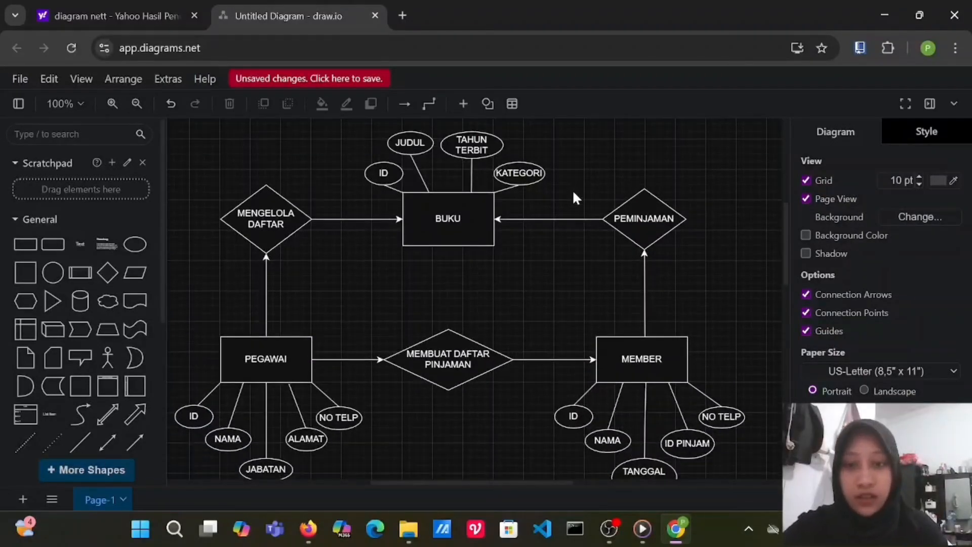
{"action": "scroll", "coordinate": [574, 197], "scroll_direction": "down", "scroll_amount": 3}
{"action": "scroll", "coordinate": [576, 197], "scroll_direction": "down", "scroll_amount": 1}
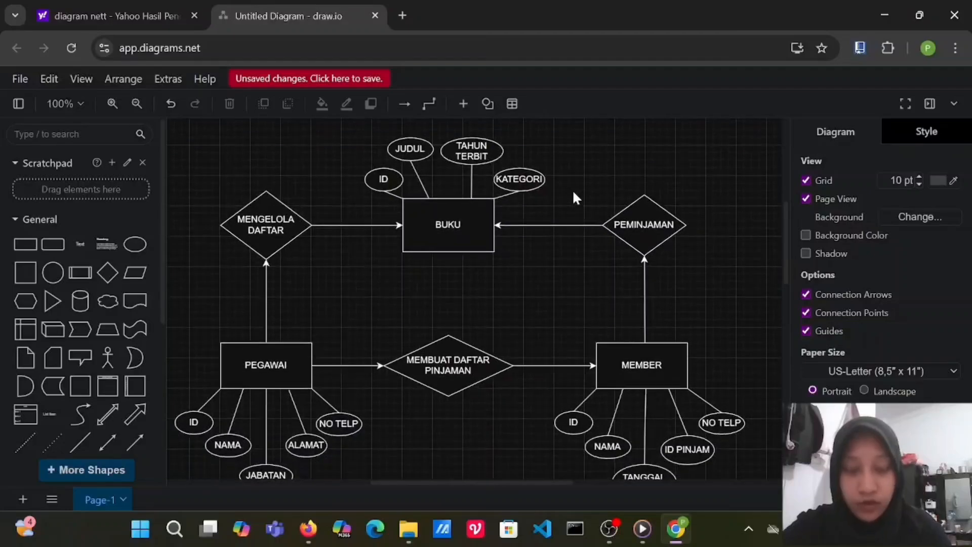
{"action": "scroll", "coordinate": [248, 422], "scroll_direction": "down", "scroll_amount": 1}
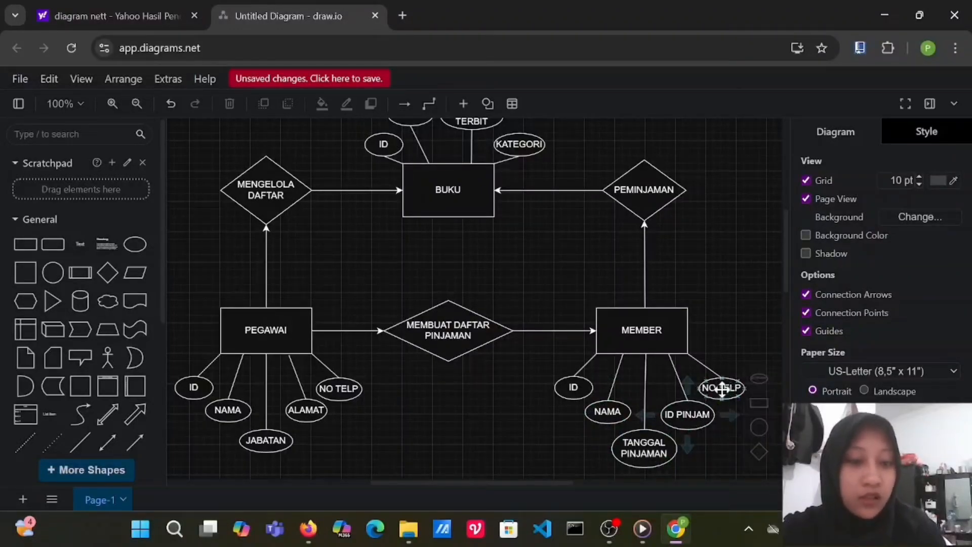
{"action": "left_click", "coordinate": [652, 330]}
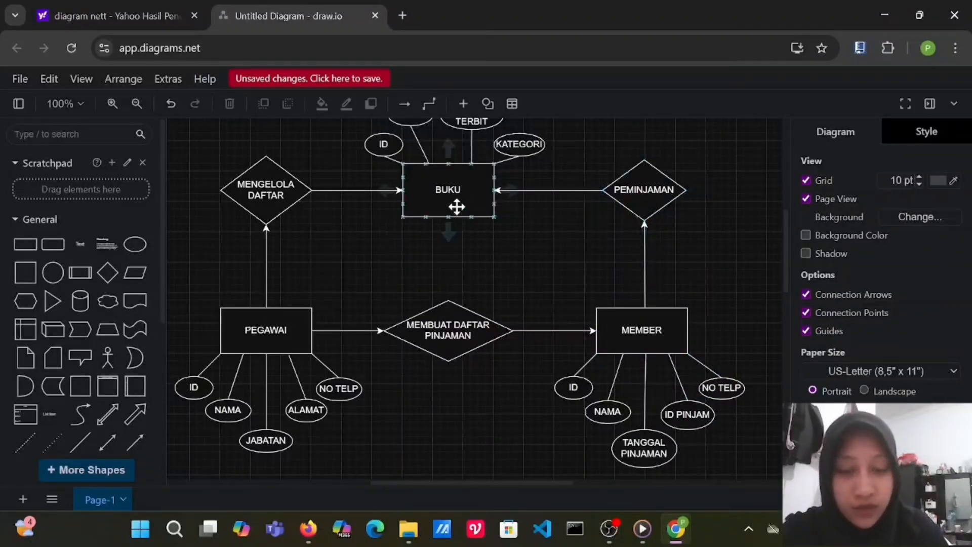
{"action": "scroll", "coordinate": [457, 206], "scroll_direction": "up", "scroll_amount": 2}
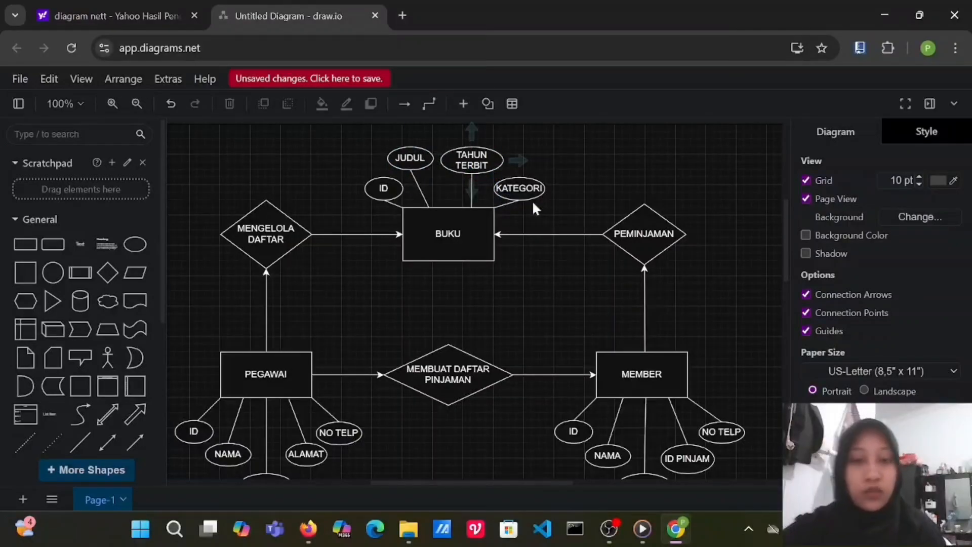
{"action": "scroll", "coordinate": [501, 297], "scroll_direction": "down", "scroll_amount": 4}
{"action": "scroll", "coordinate": [500, 297], "scroll_direction": "up", "scroll_amount": 4}
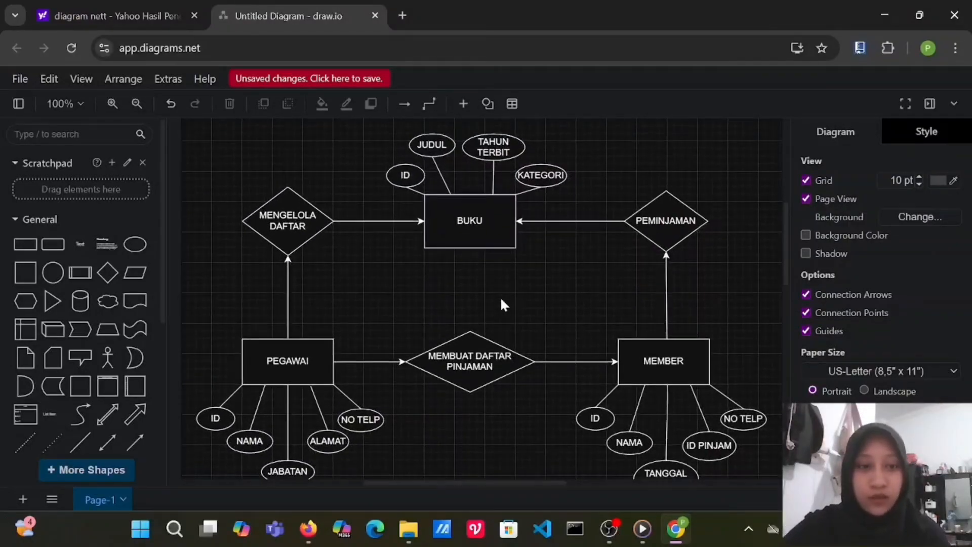
Turn on the diagram's background color and set it to a dark red.
{"action": "left_click", "coordinate": [807, 235]}
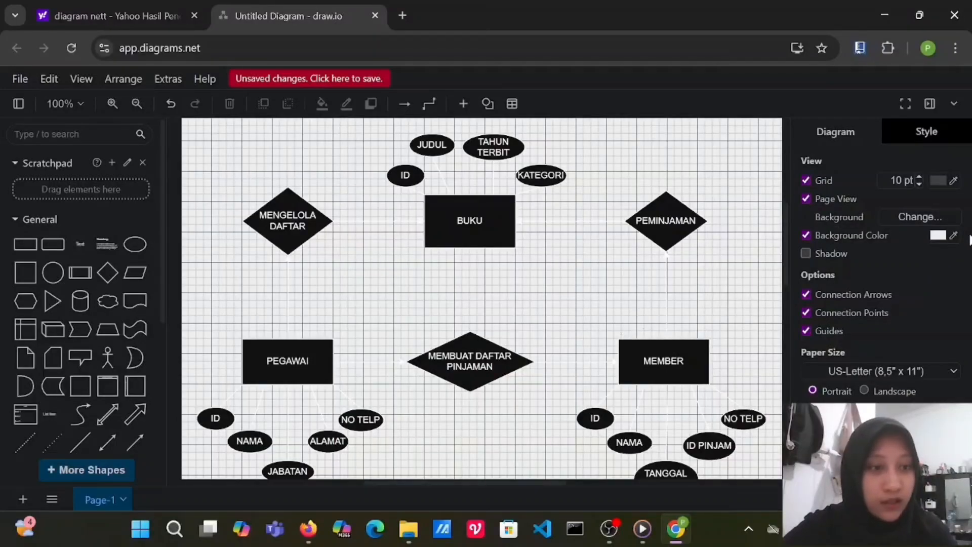
{"action": "left_click", "coordinate": [939, 236]}
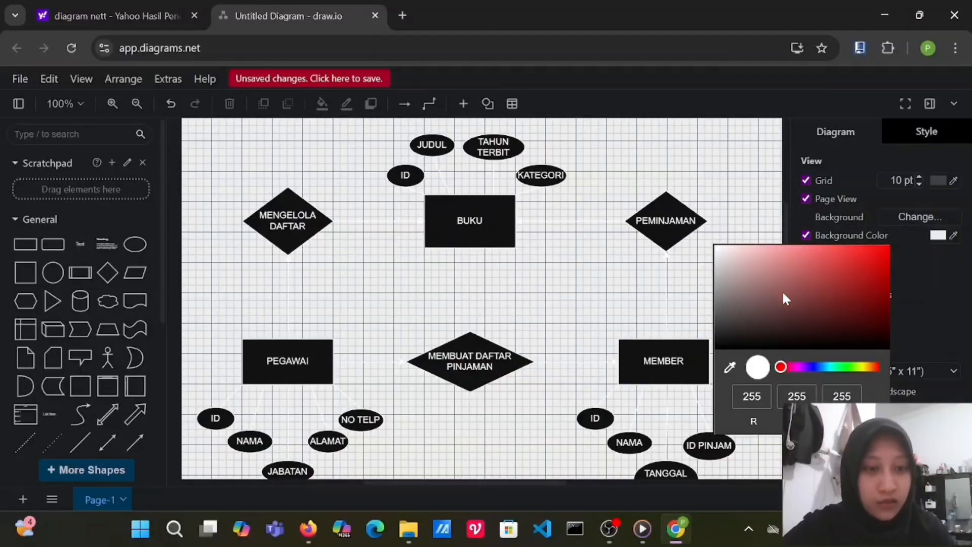
{"action": "mouse_move", "coordinate": [783, 294]}
{"action": "left_mouse_down"}
{"action": "mouse_move", "coordinate": [782, 283]}
{"action": "mouse_move", "coordinate": [880, 287]}
{"action": "left_mouse_up"}
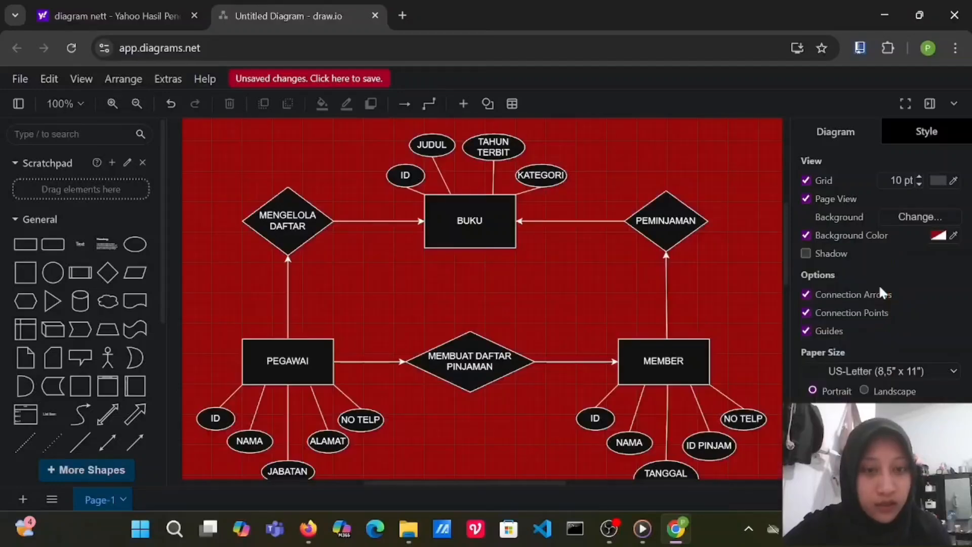
Set the diagram's background color to a cream tone with RGB values 255, 250, 235.
{"action": "left_click", "coordinate": [955, 237]}
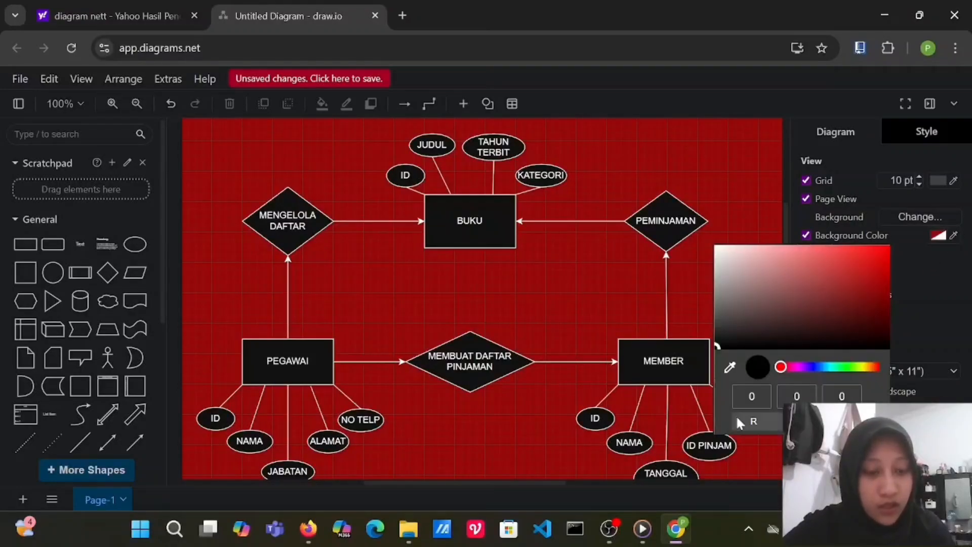
{"action": "left_click", "coordinate": [758, 400]}
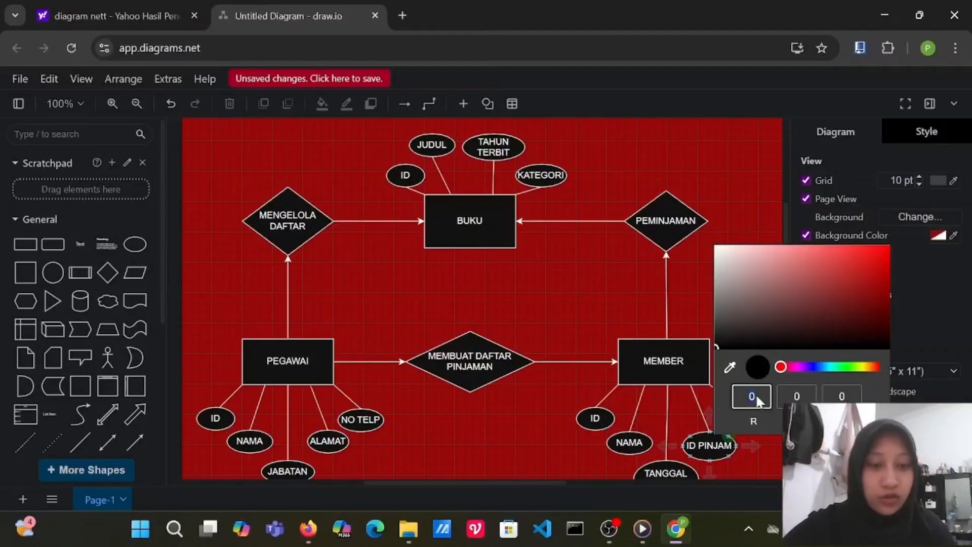
{"action": "type", "text": "255"}
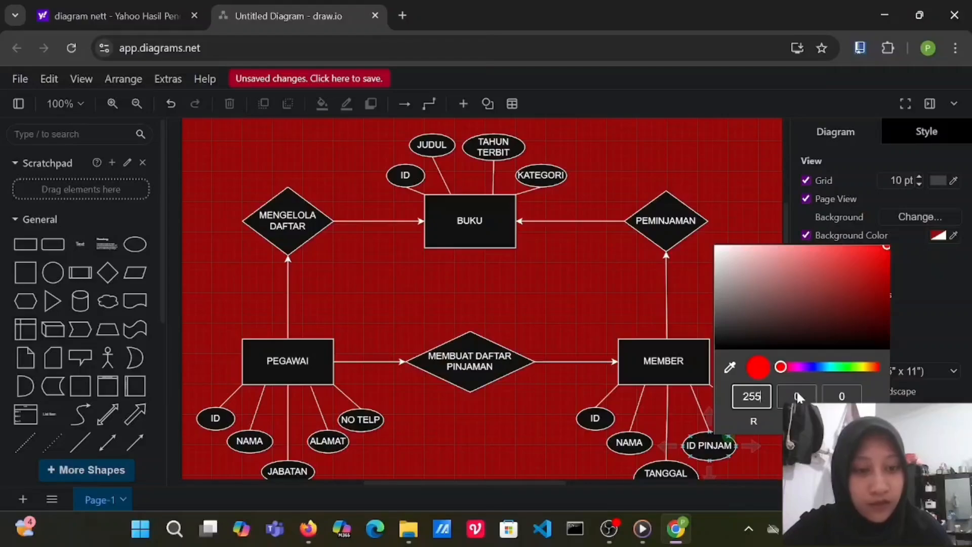
{"action": "left_click", "coordinate": [798, 397]}
{"action": "type", "text": "250"}
{"action": "left_click", "coordinate": [843, 398]}
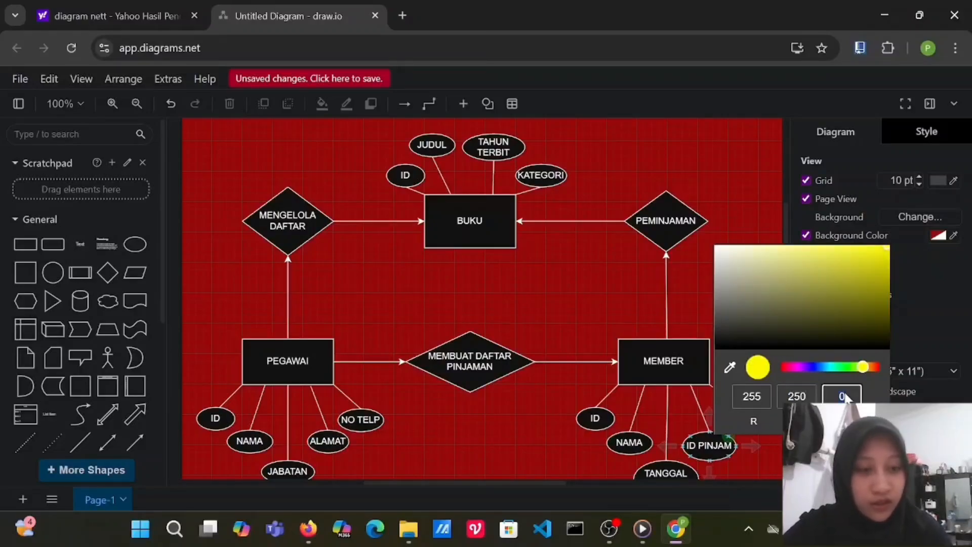
{"action": "type", "text": "235"}
{"action": "key", "text": "Return"}
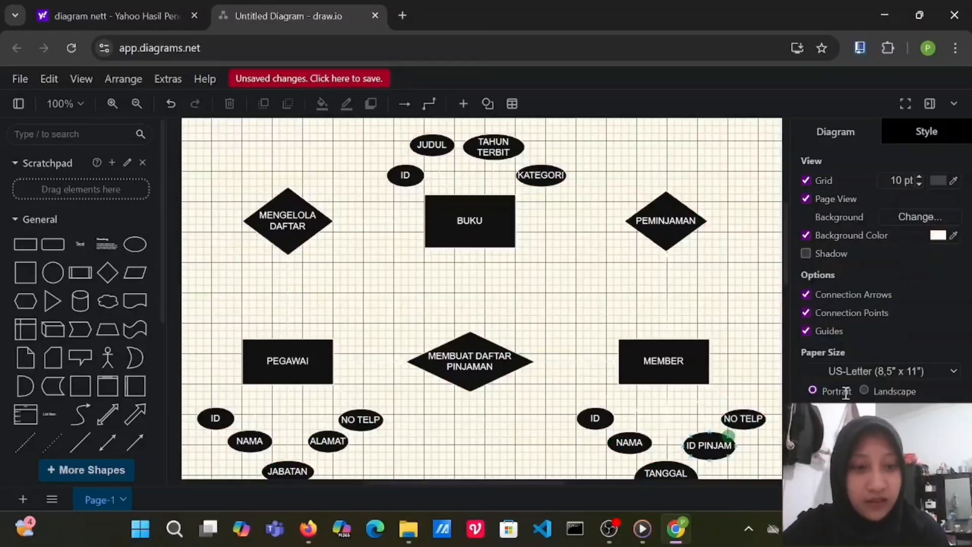
Turn on shadows for the whole diagram.
{"action": "scroll", "coordinate": [661, 327], "scroll_direction": "down", "scroll_amount": 3}
{"action": "scroll", "coordinate": [658, 327], "scroll_direction": "up", "scroll_amount": 2}
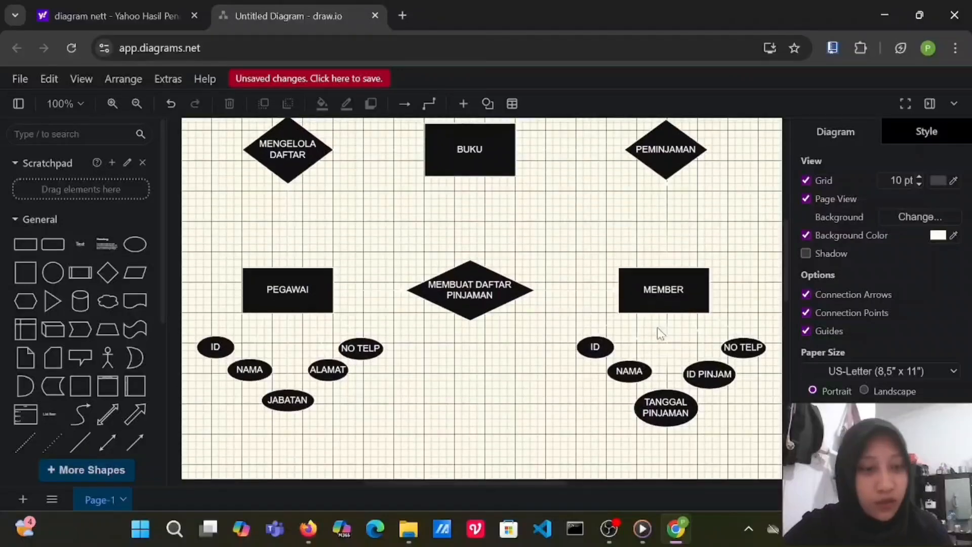
{"action": "scroll", "coordinate": [657, 327], "scroll_direction": "up", "scroll_amount": 1}
{"action": "left_click", "coordinate": [806, 253]}
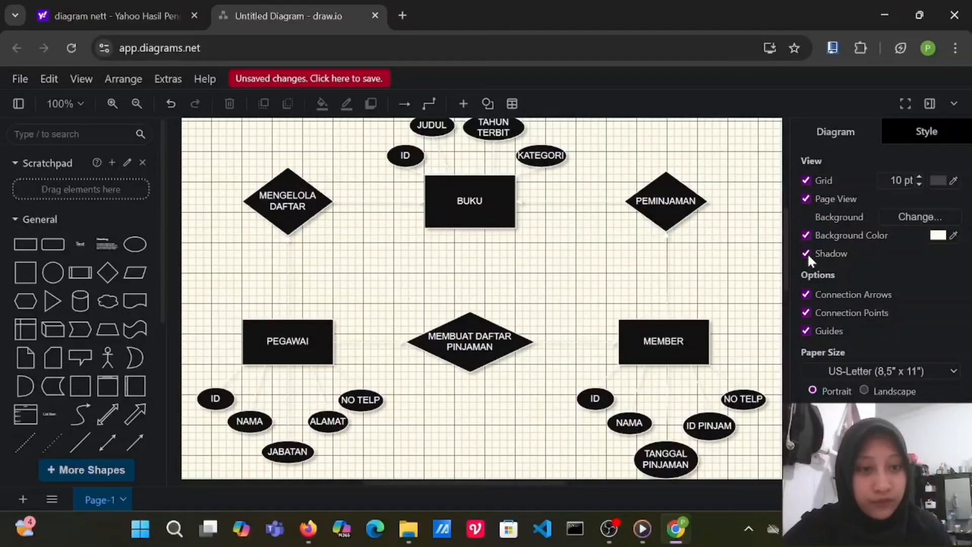
{"action": "left_click", "coordinate": [806, 253]}
{"action": "left_click", "coordinate": [806, 254]}
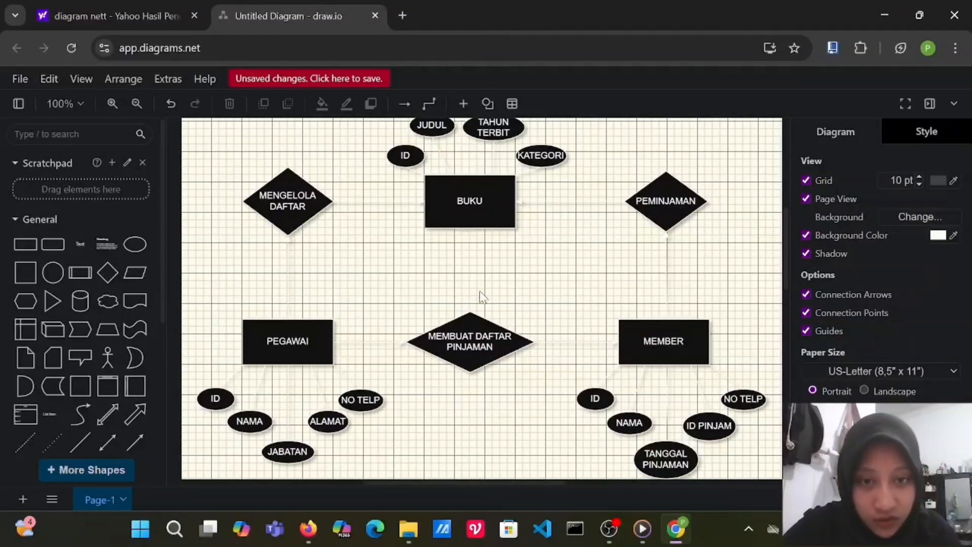
Apply a diagram-wide style preset with dark olive-green shapes, light text and dark connectors, and view the diagram at 75%.
{"action": "scroll", "coordinate": [481, 296], "scroll_direction": "up", "scroll_amount": 2}
{"action": "scroll", "coordinate": [469, 264], "scroll_direction": "up", "scroll_amount": 6}
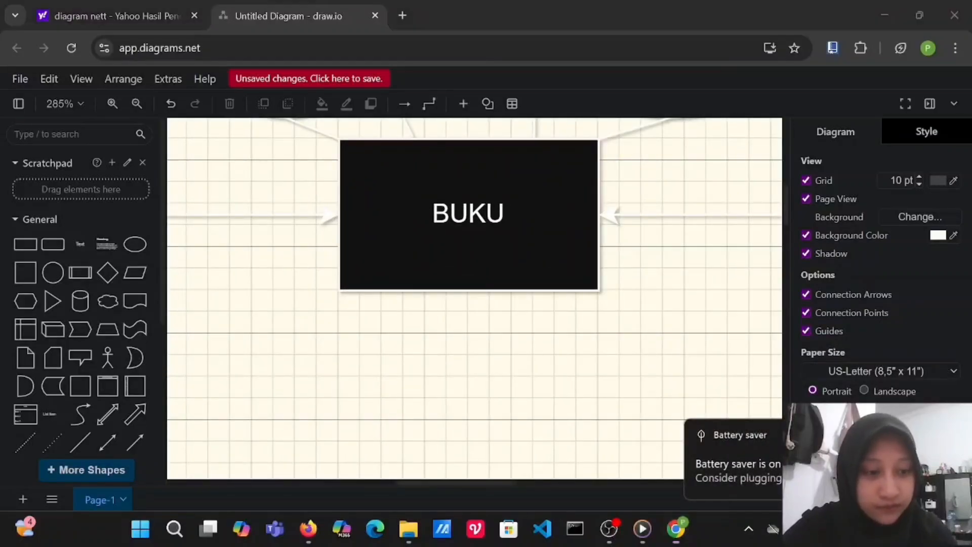
{"action": "scroll", "coordinate": [603, 366], "scroll_direction": "down", "scroll_amount": 4}
{"action": "scroll", "coordinate": [602, 365], "scroll_direction": "down", "scroll_amount": 3}
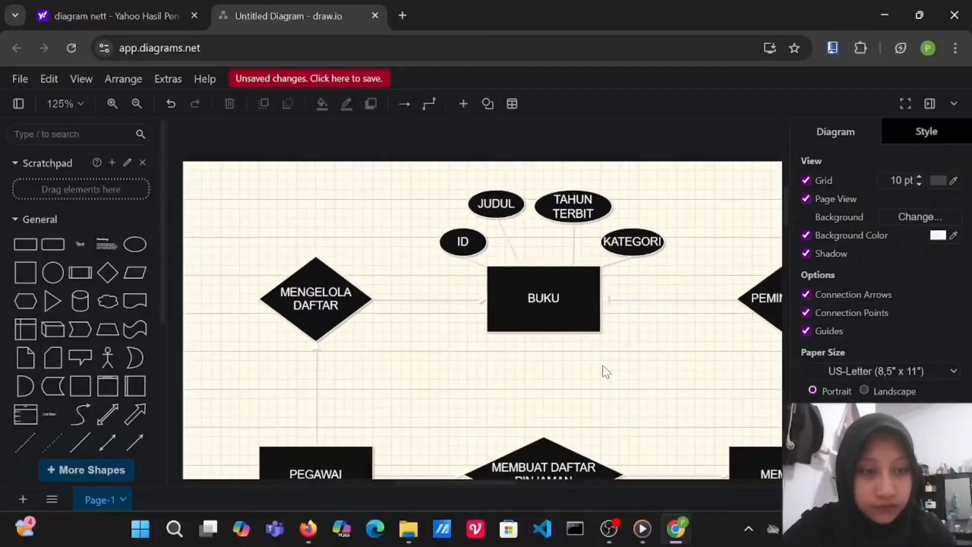
{"action": "scroll", "coordinate": [603, 366], "scroll_direction": "up", "scroll_amount": 1}
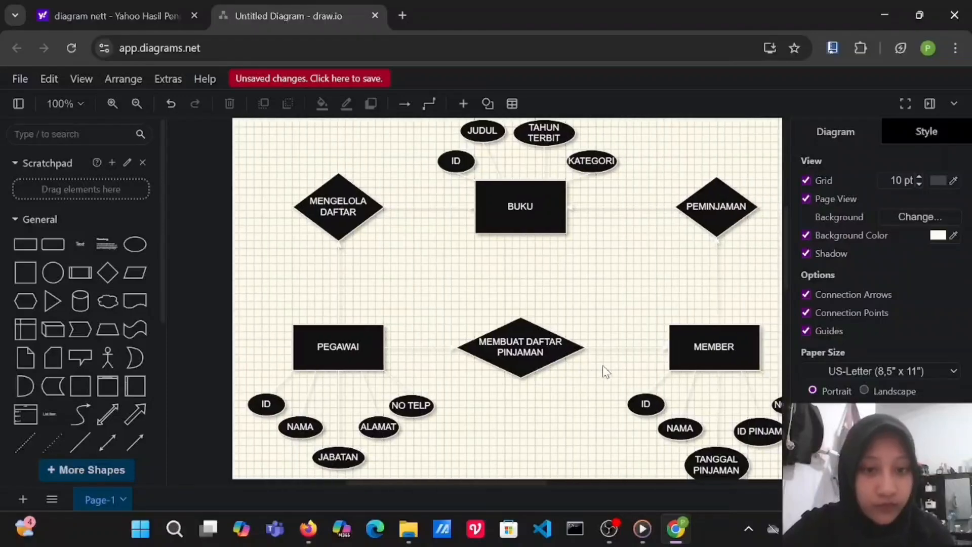
{"action": "left_click", "coordinate": [958, 132]}
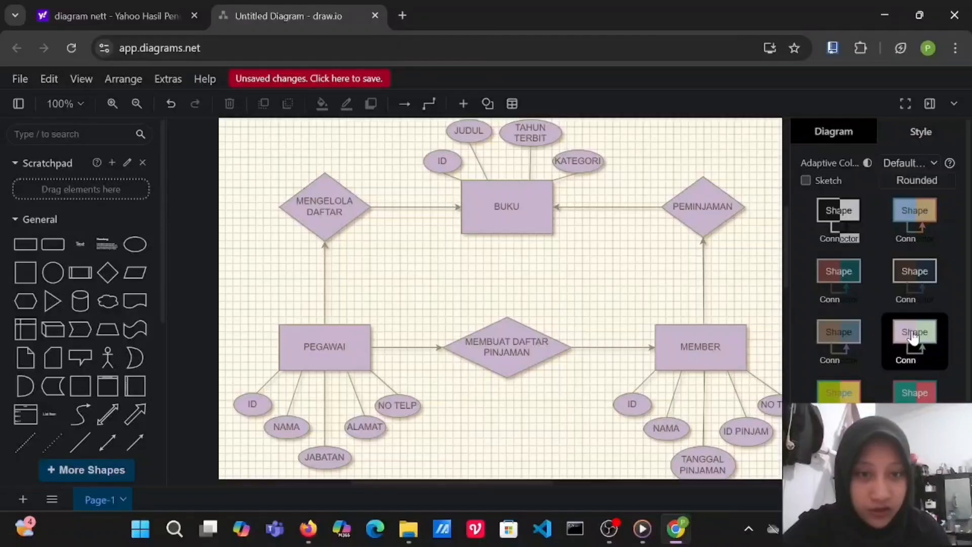
{"action": "scroll", "coordinate": [916, 400], "scroll_direction": "down", "scroll_amount": 1}
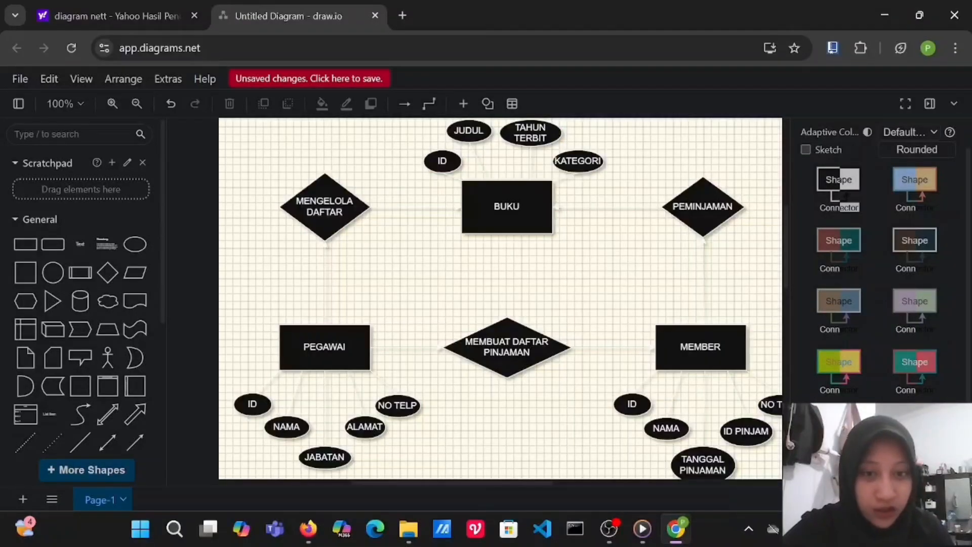
{"action": "scroll", "coordinate": [917, 233], "scroll_direction": "up", "scroll_amount": 1}
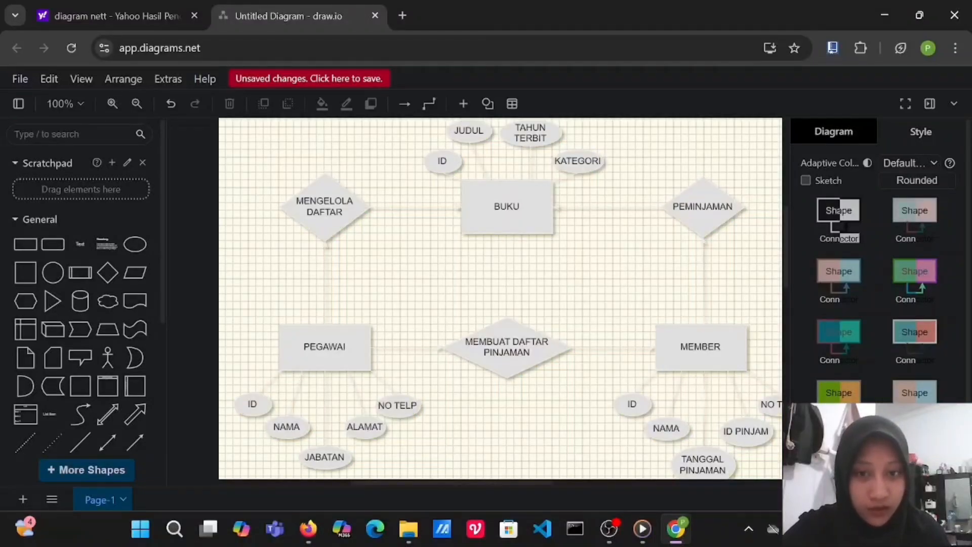
{"action": "scroll", "coordinate": [880, 253], "scroll_direction": "down", "scroll_amount": 1}
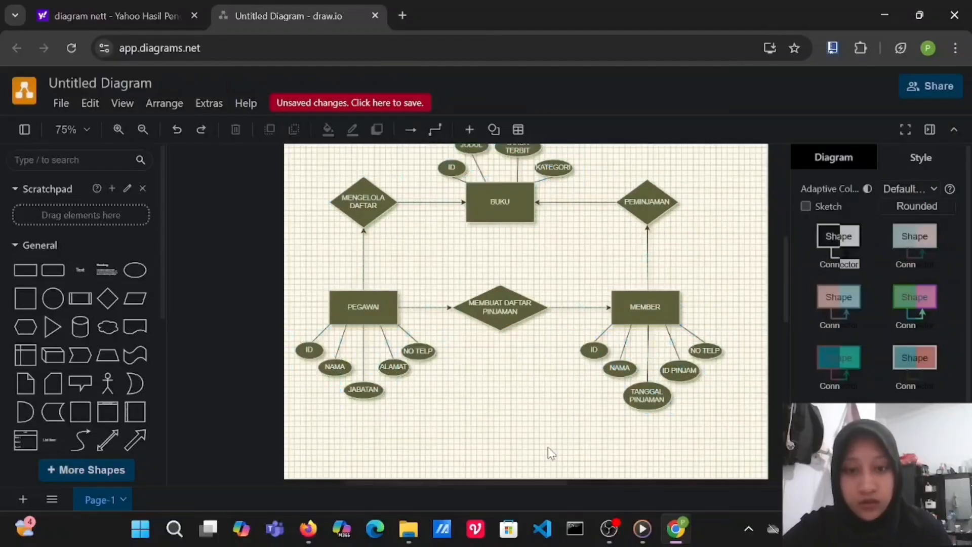
{"action": "scroll", "coordinate": [548, 447], "scroll_direction": "up", "scroll_amount": 1}
{"action": "scroll", "coordinate": [548, 448], "scroll_direction": "down", "scroll_amount": 1}
{"action": "scroll", "coordinate": [551, 453], "scroll_direction": "down", "scroll_amount": 1}
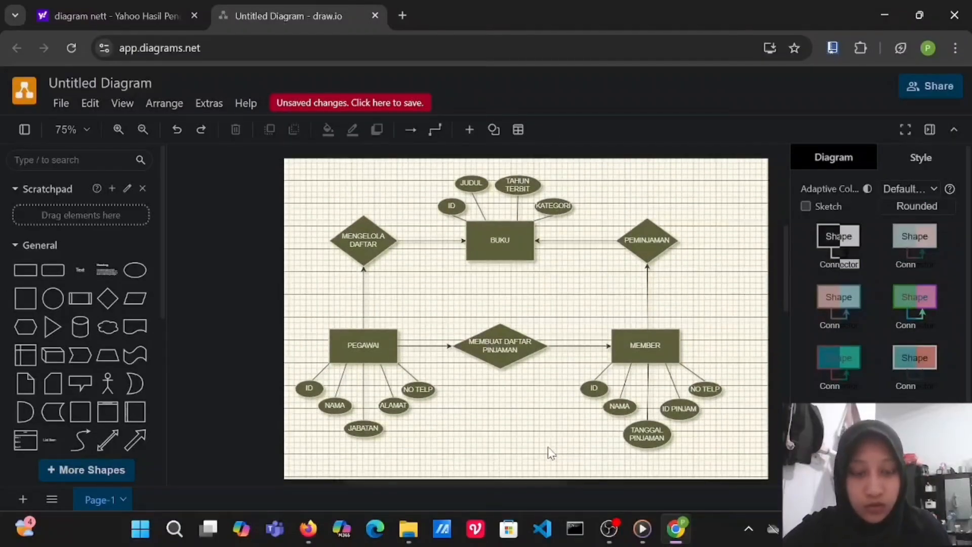